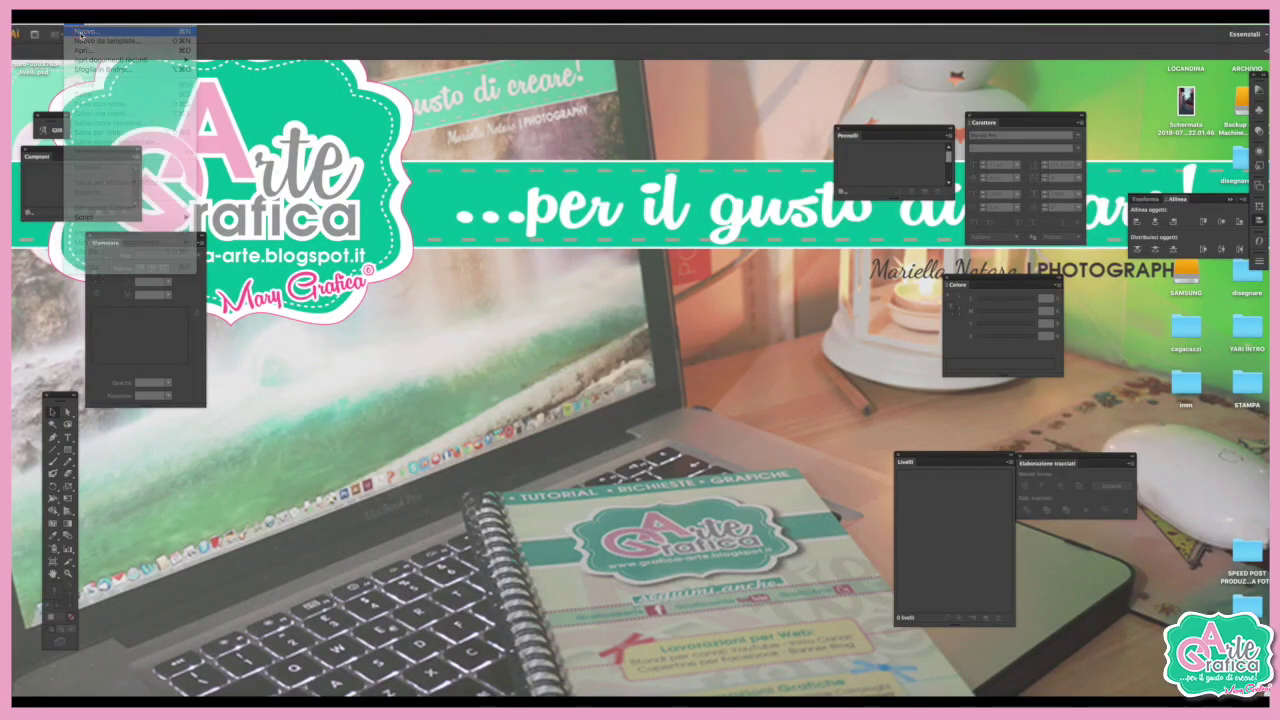
- Create a new 150 × 150 mm document named 'biglietto anguria'
click(80, 33)
click(622, 545)
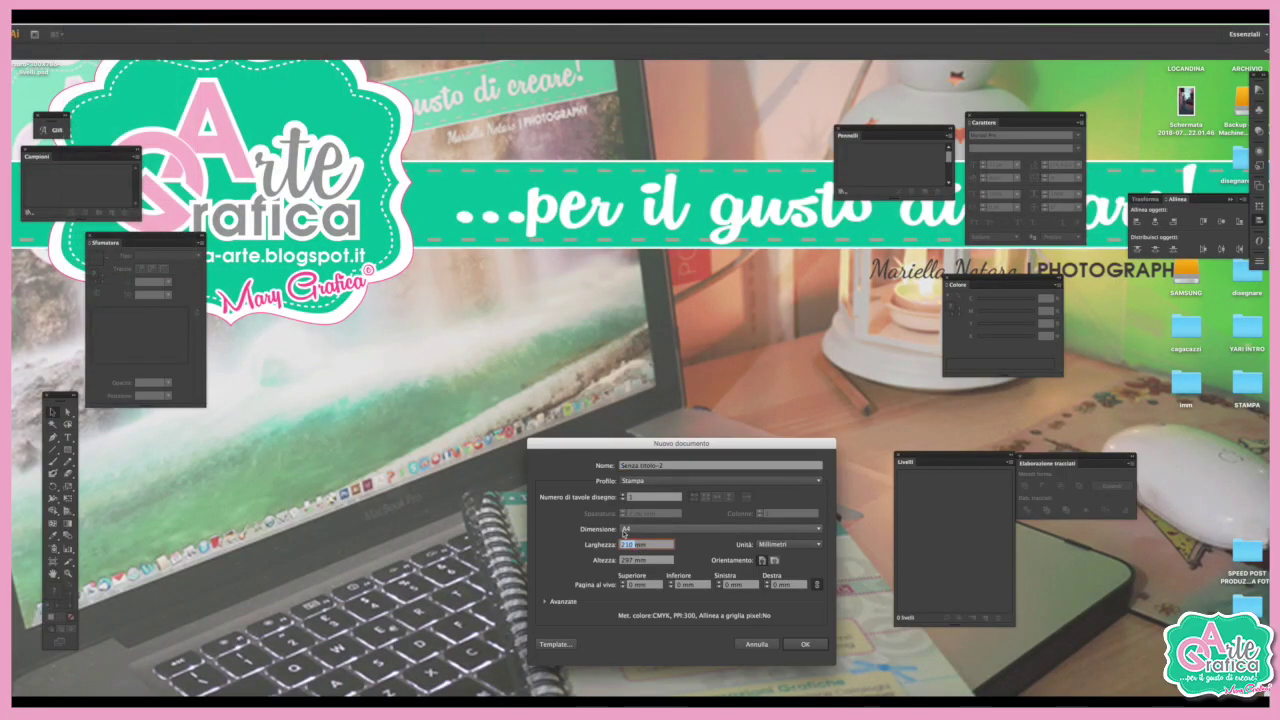
text(1)
key(Tab)
text(150)
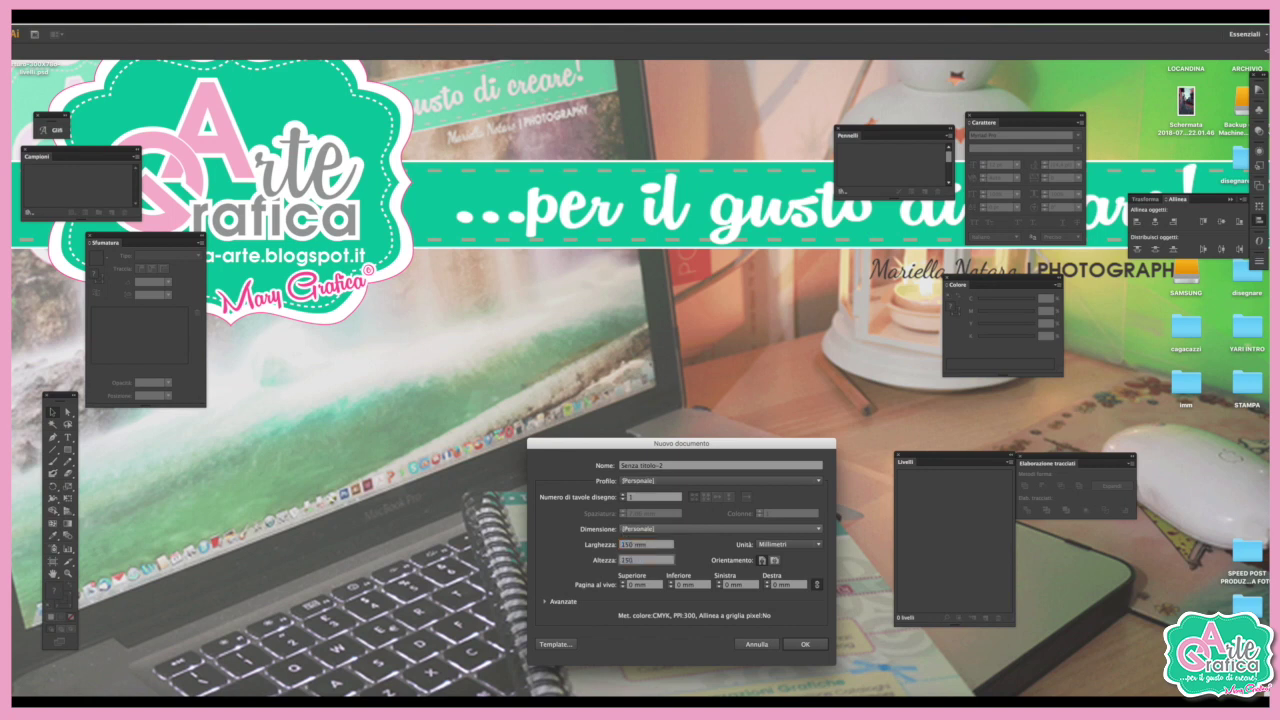
drag(684, 466, 606, 463)
text(bl)
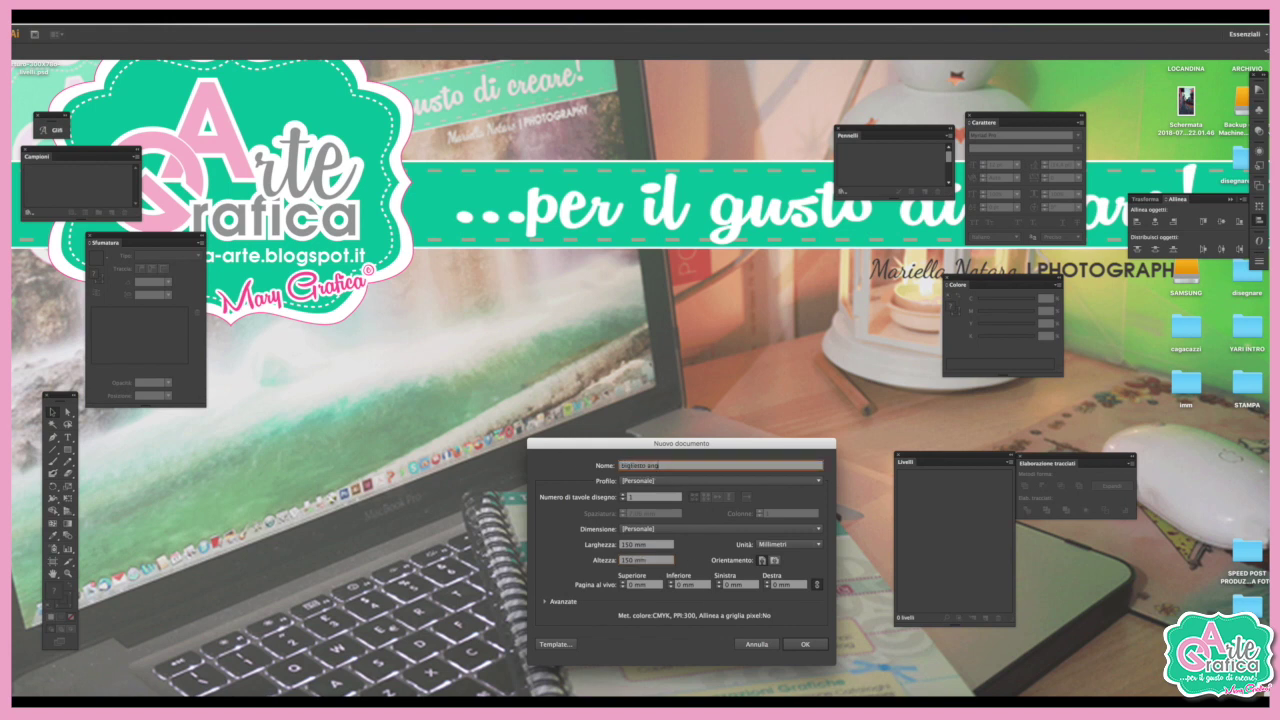
key(Return)
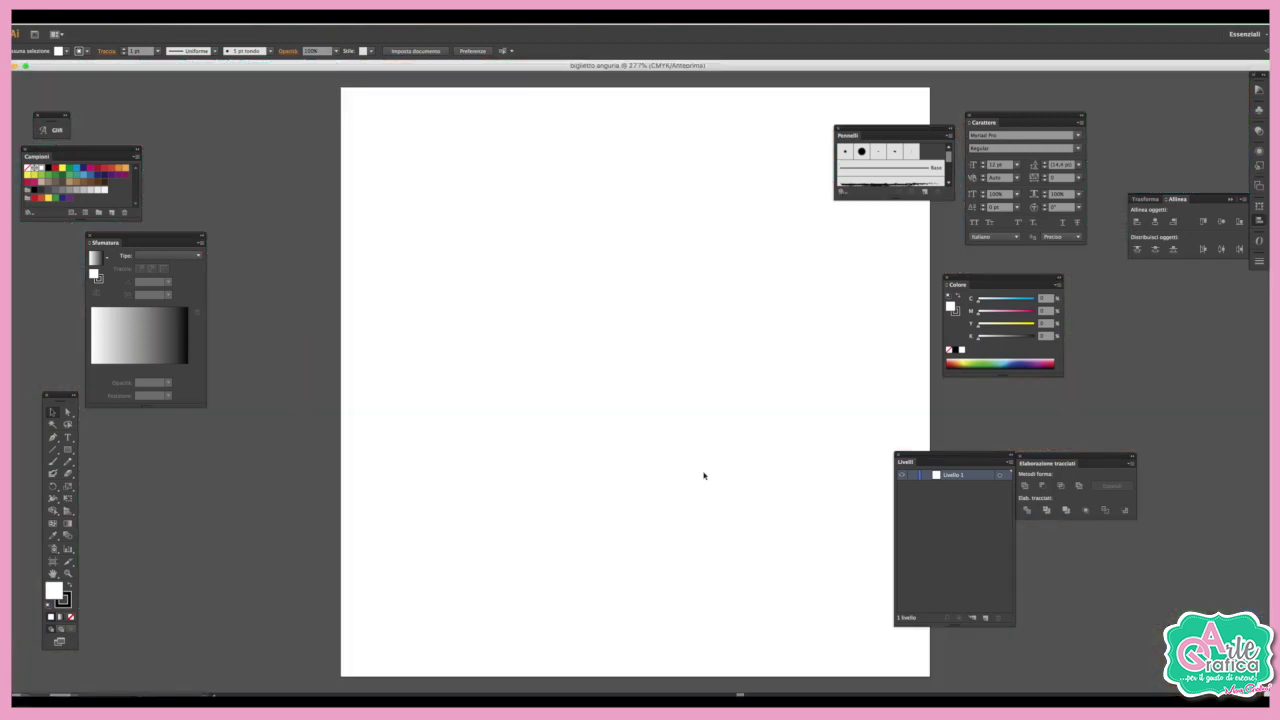
- Move the Layers and Pathfinder panels to new positions in the workspace
drag(940, 462, 1134, 288)
drag(1055, 457, 988, 470)
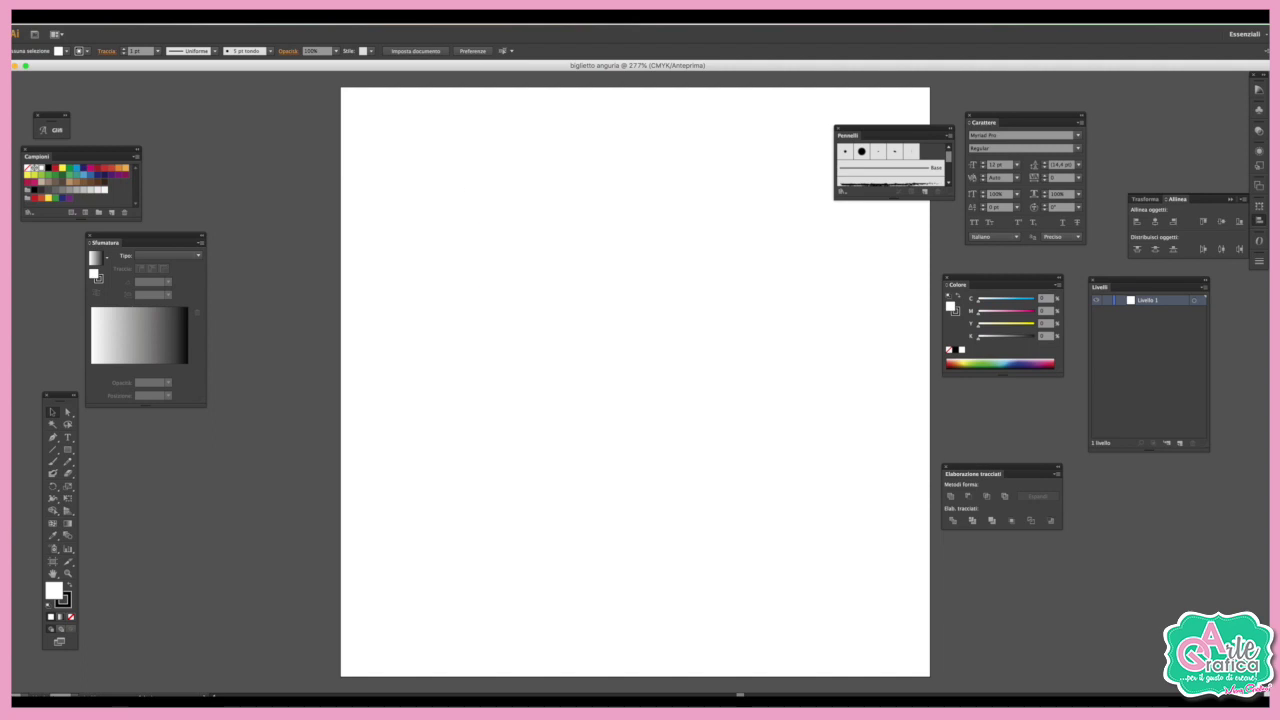
click(315, 16)
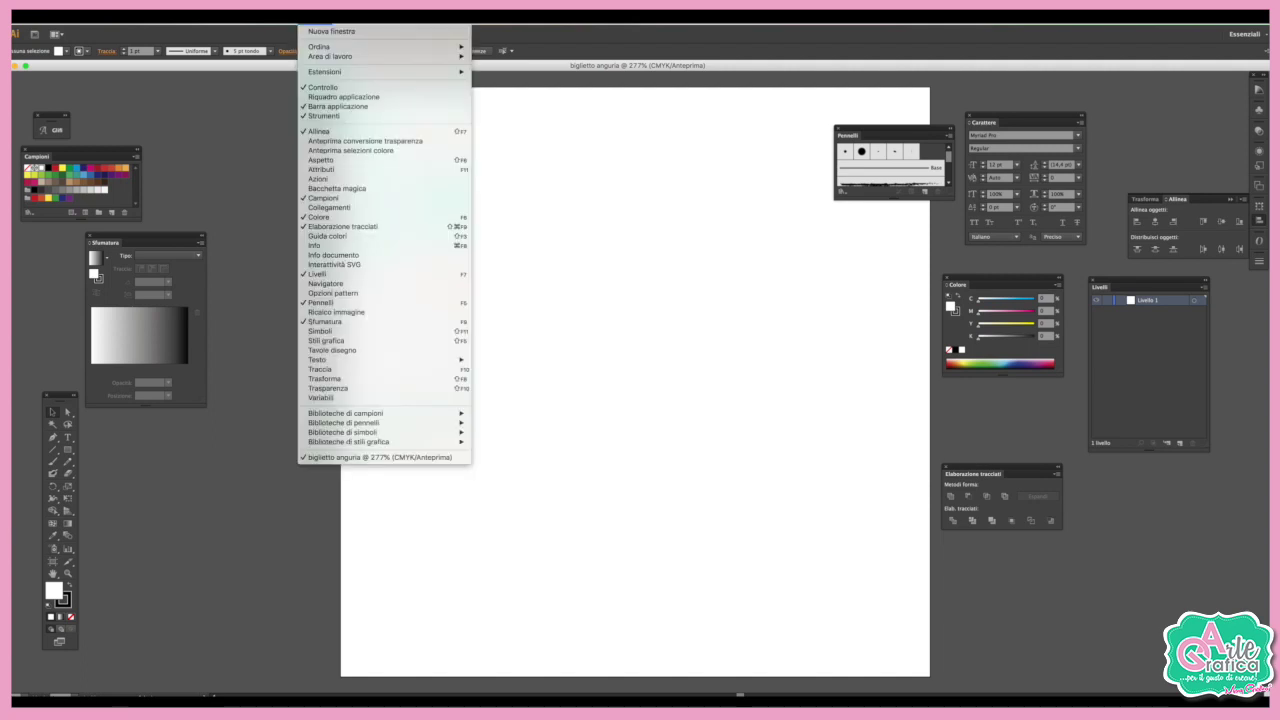
click(629, 226)
- Dock the Swatches, Gradient and Brushes panels together in one column
drag(138, 245, 182, 306)
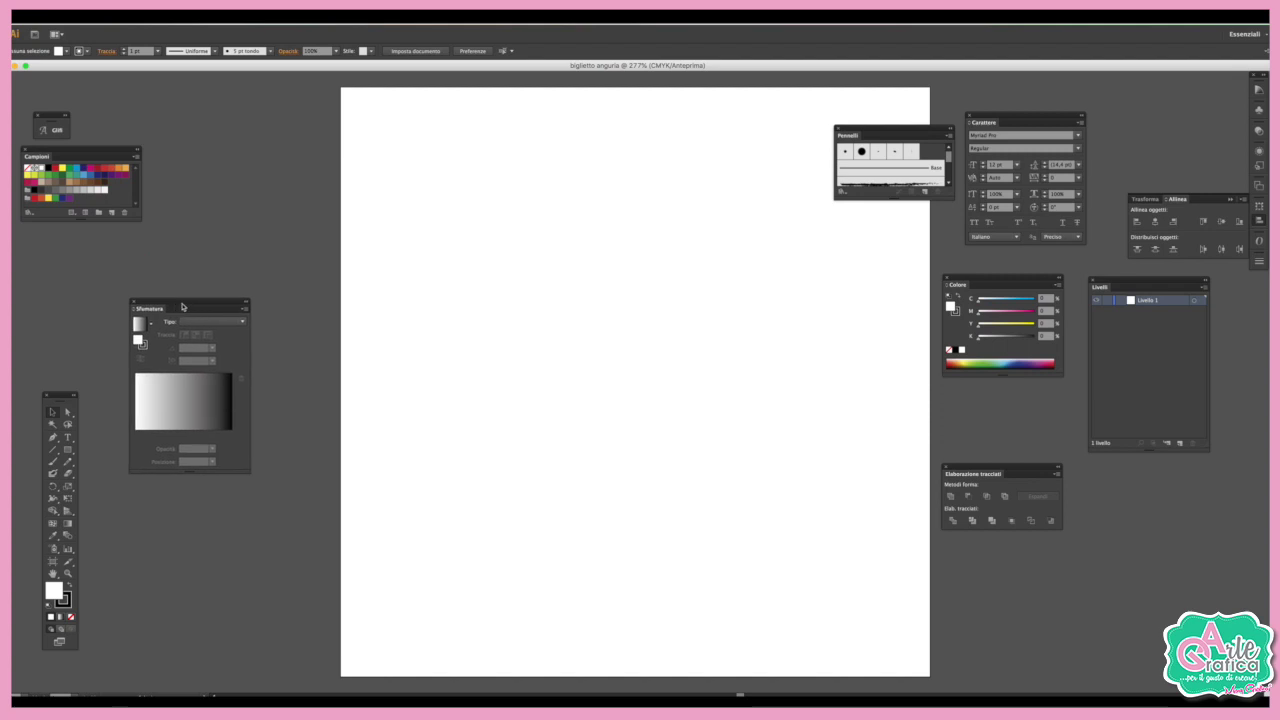
mouse_move(66, 147)
mouse_down()
mouse_move(173, 199)
mouse_move(170, 178)
mouse_up()
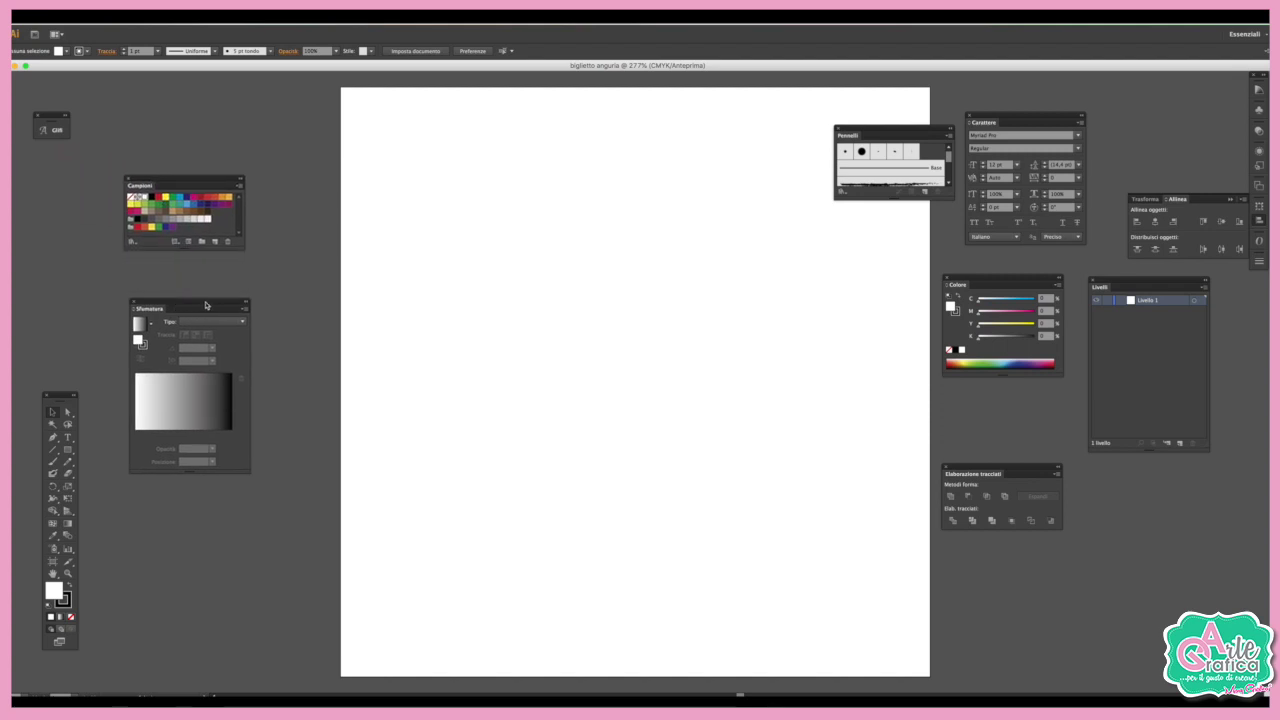
drag(208, 308, 203, 261)
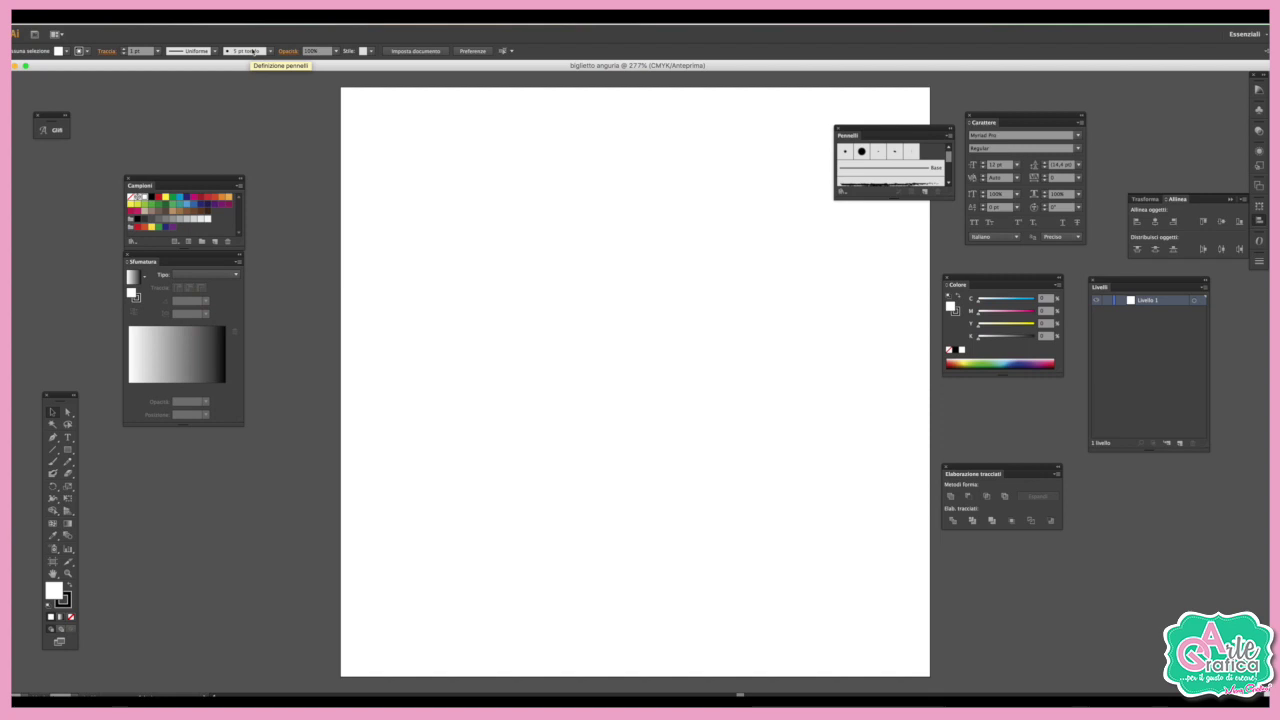
drag(897, 129, 185, 436)
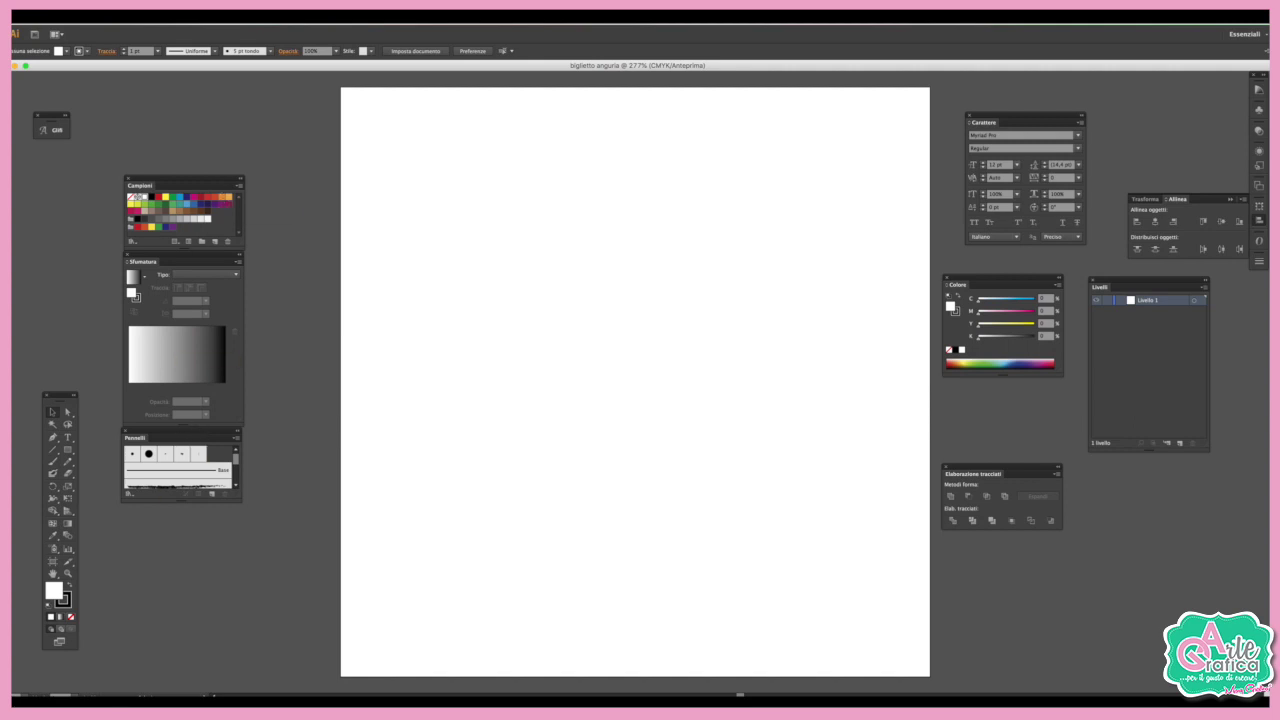
click(318, 16)
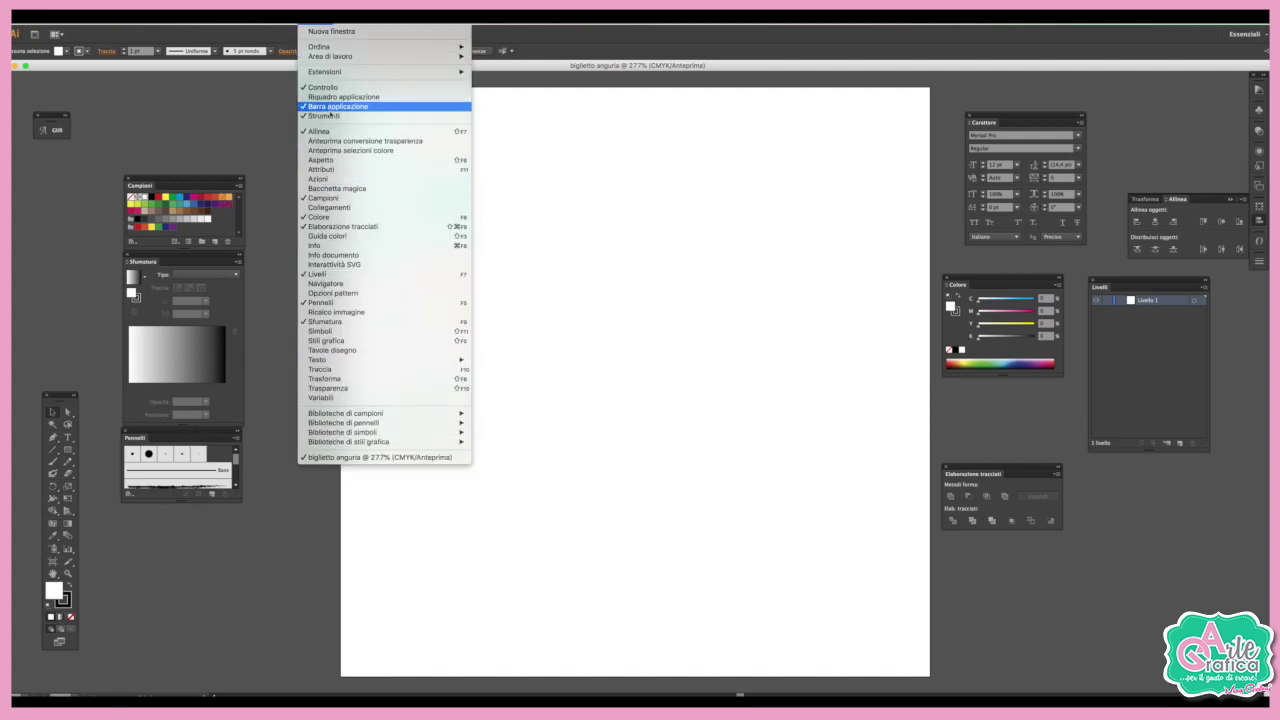
click(738, 498)
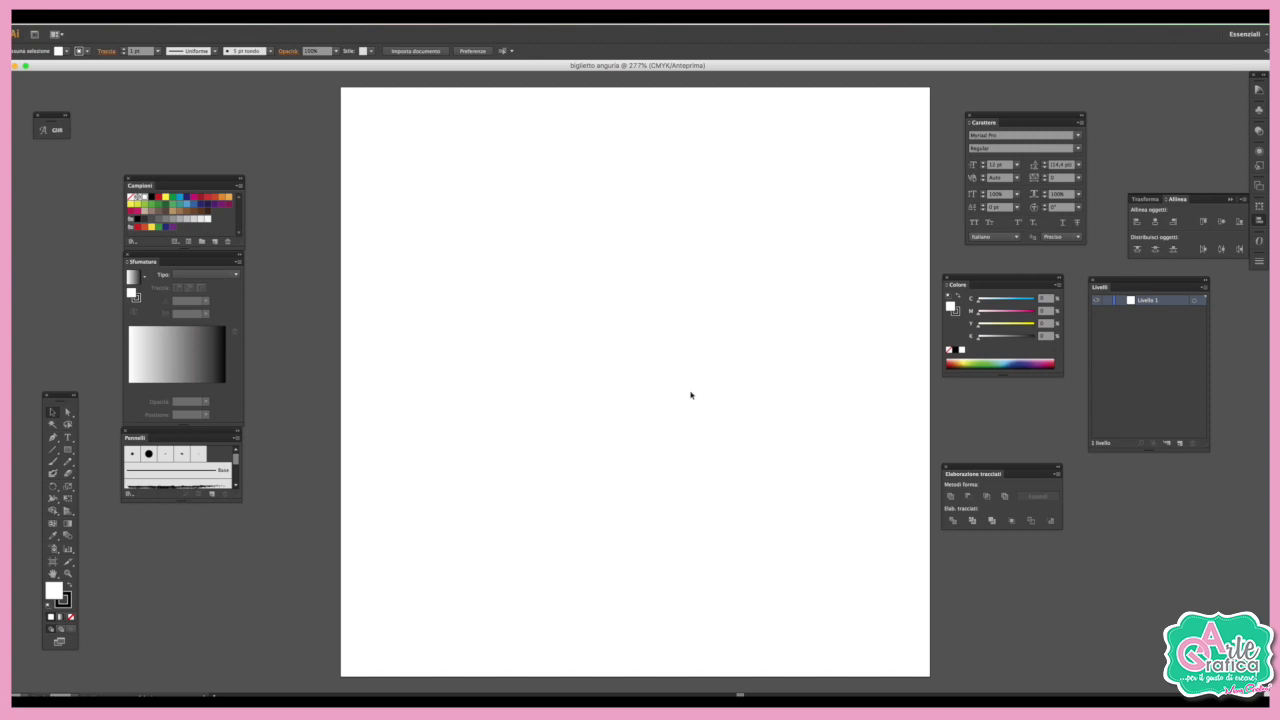
scroll(691, 394, right, 2)
drag(67, 449, 115, 479)
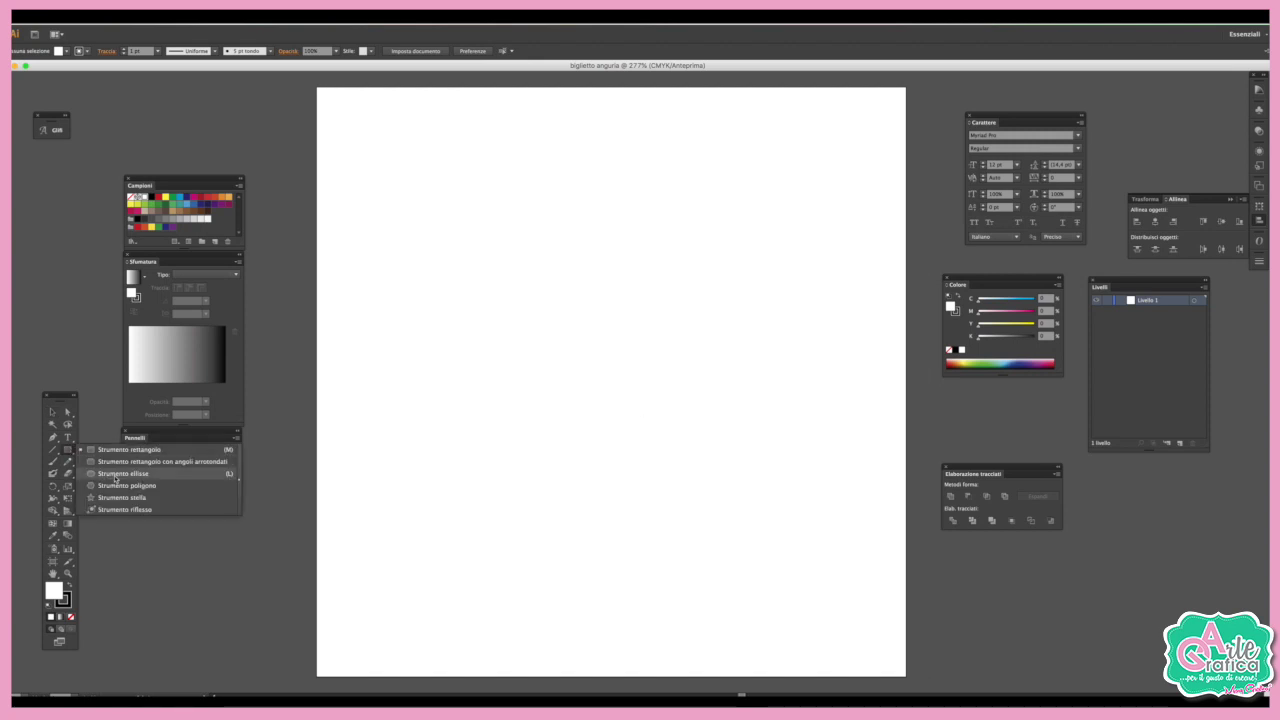
- Draw a large circle with the Ellipse tool and scale it down
click(115, 479)
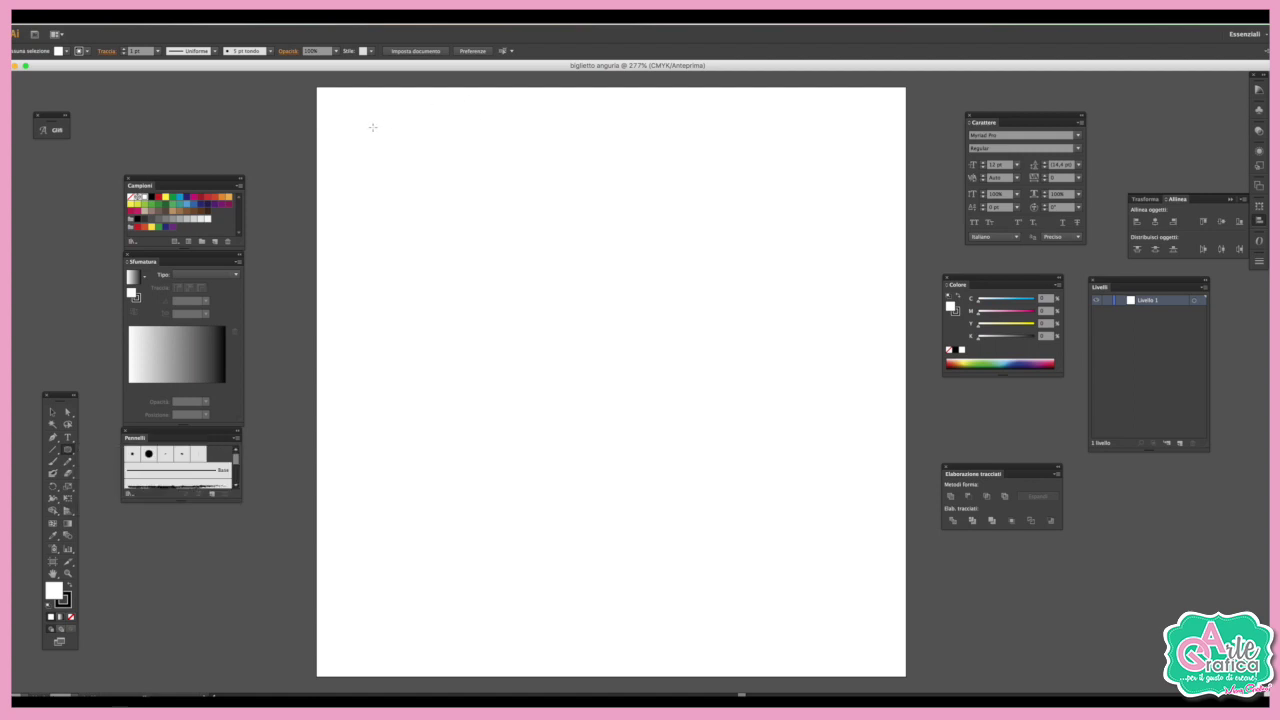
drag(379, 137, 849, 649)
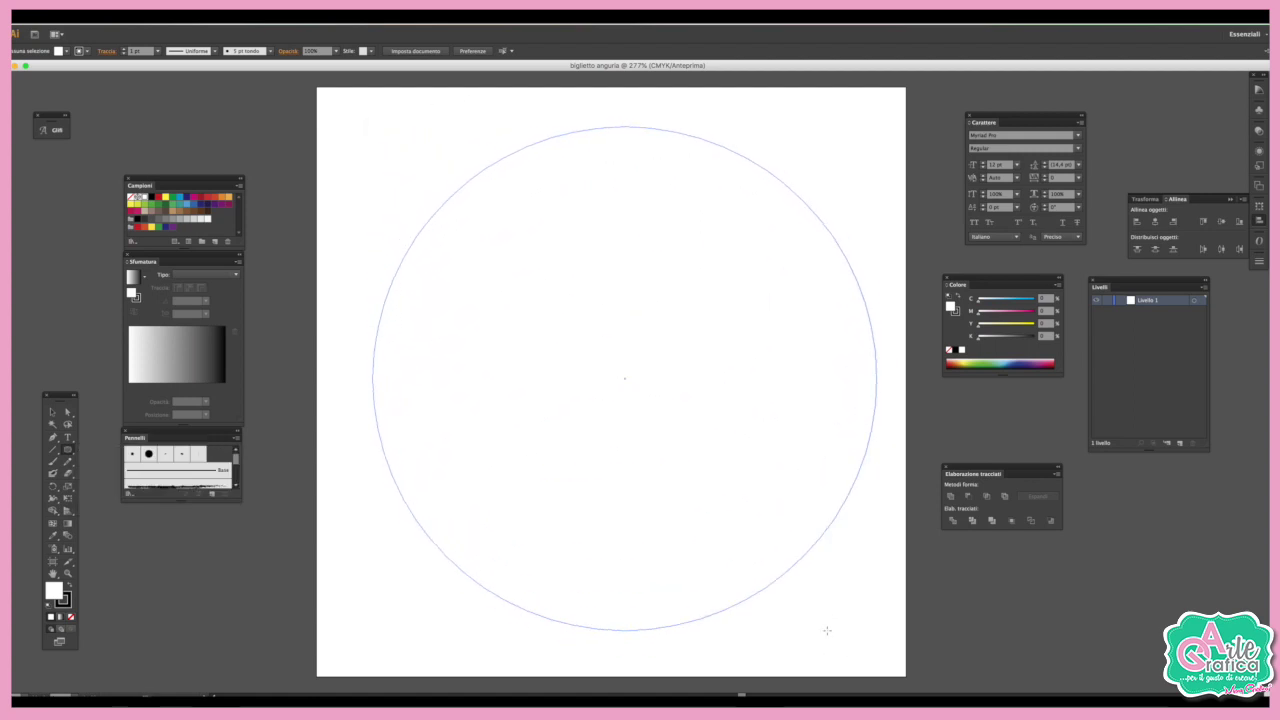
drag(849, 649, 818, 619)
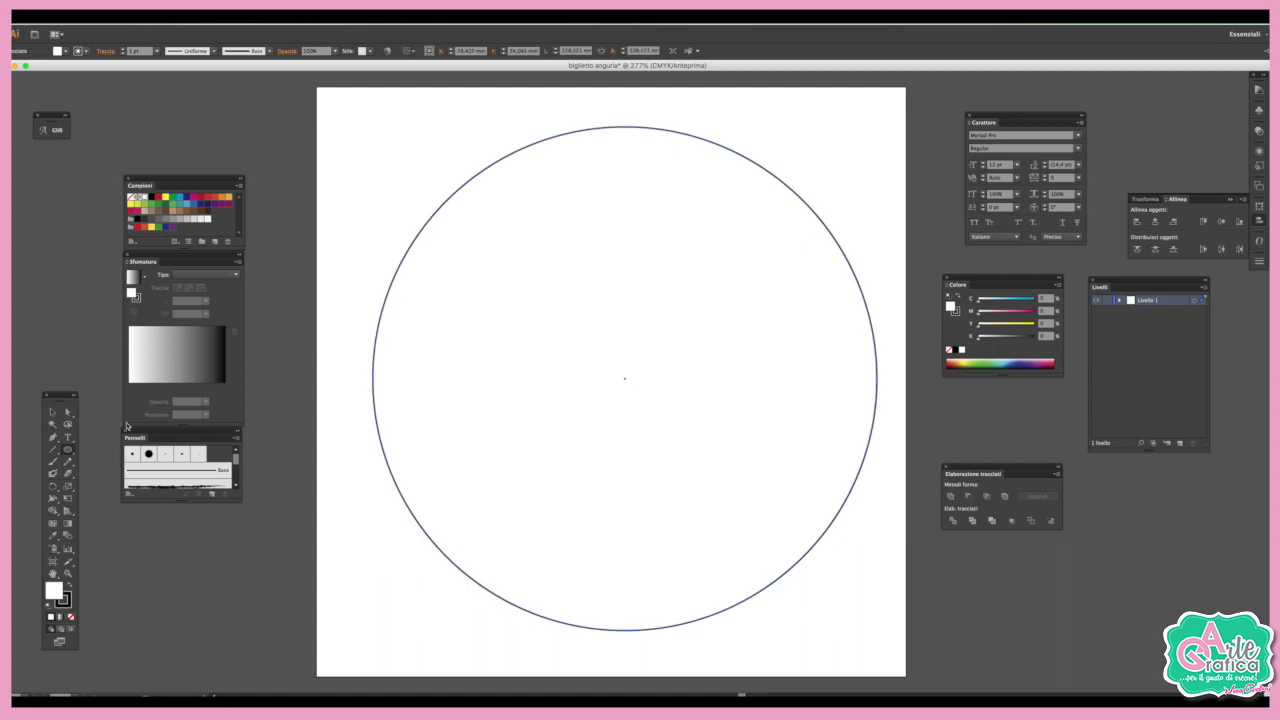
click(52, 411)
drag(877, 126, 782, 232)
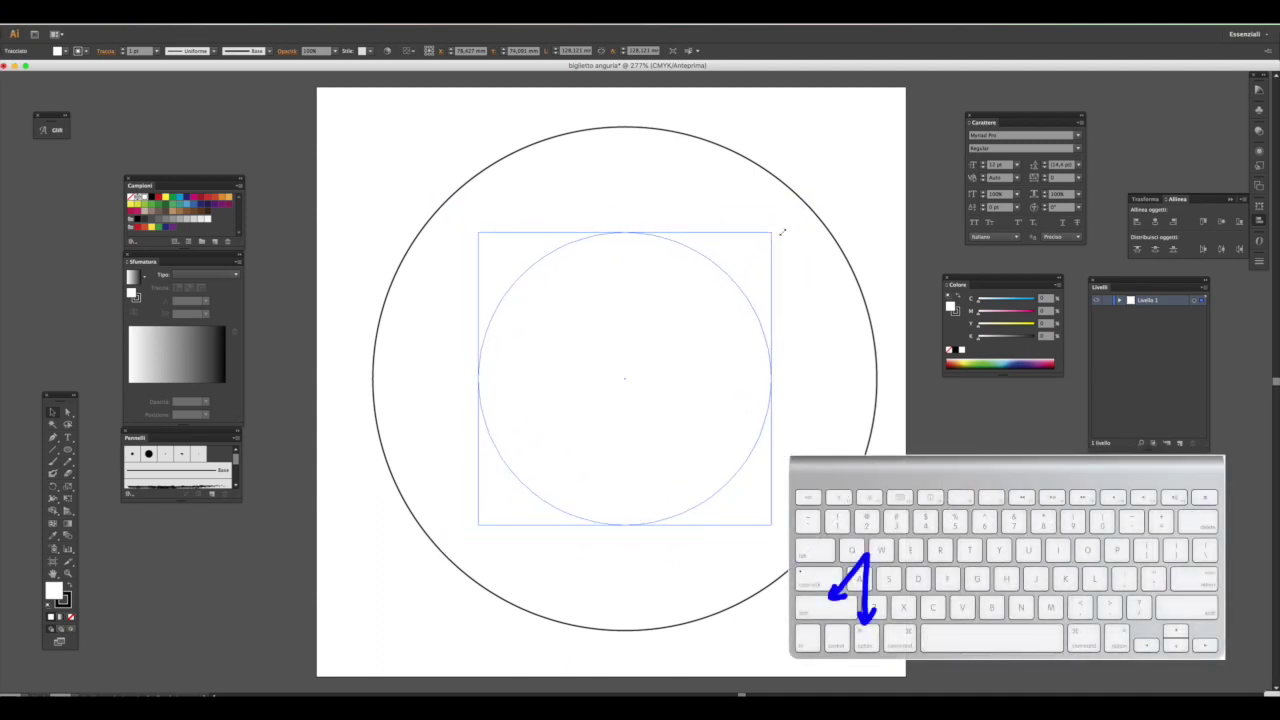
drag(782, 232, 783, 235)
- Move the circle down and duplicate it slightly upward, then select both circles
drag(641, 448, 641, 556)
mouse_move(634, 626)
mouse_down()
mouse_move(639, 549)
mouse_move(640, 560)
mouse_up()
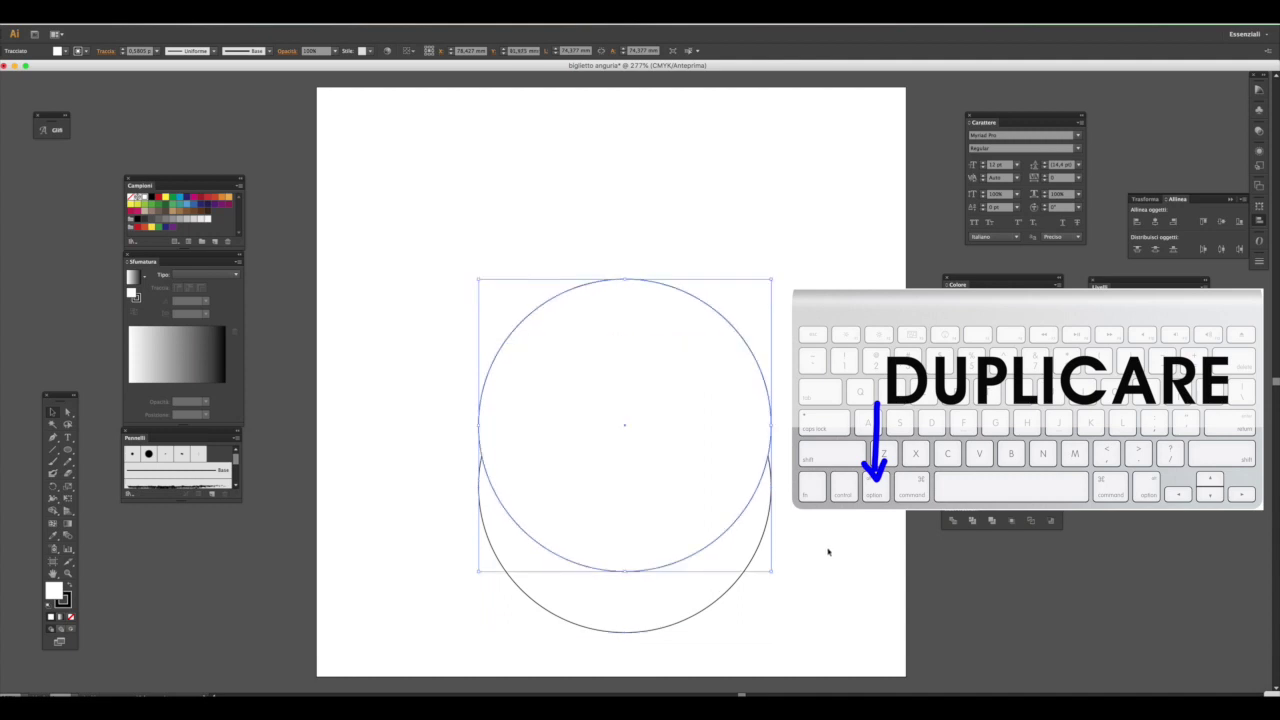
drag(830, 636, 440, 265)
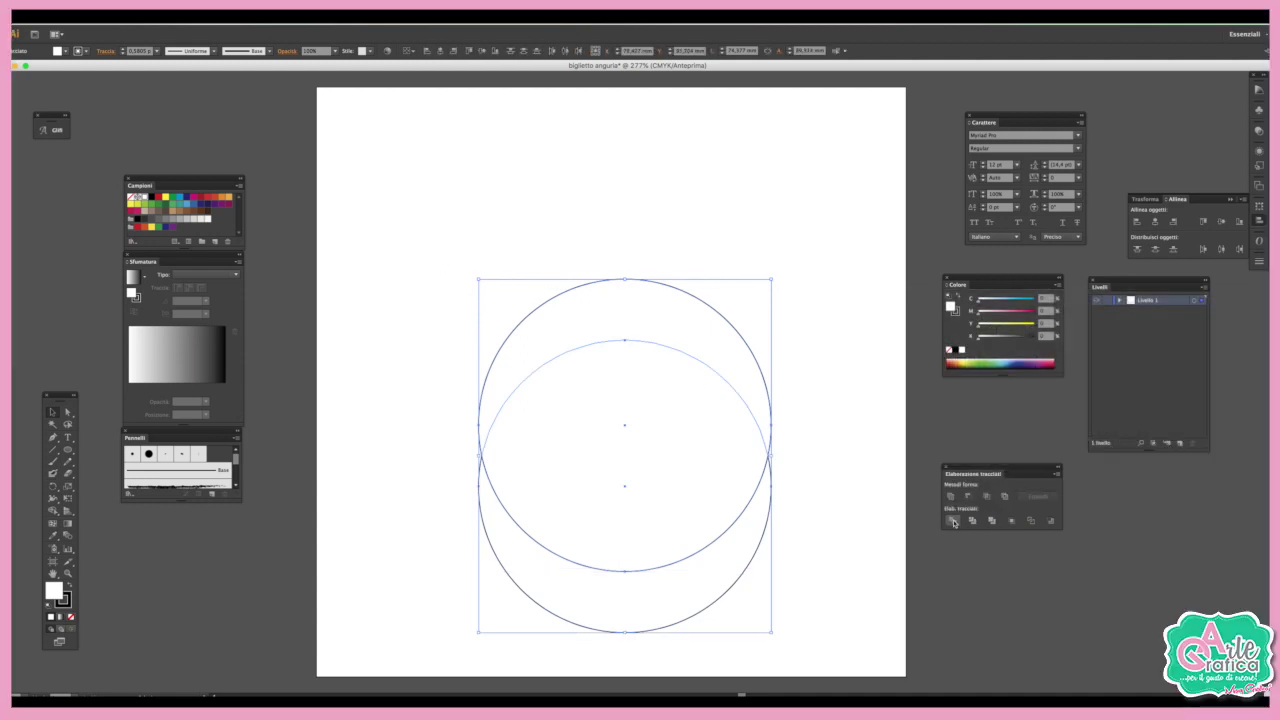
- Divide the overlapping circles and delete the upper arcs, leaving one crescent
click(954, 522)
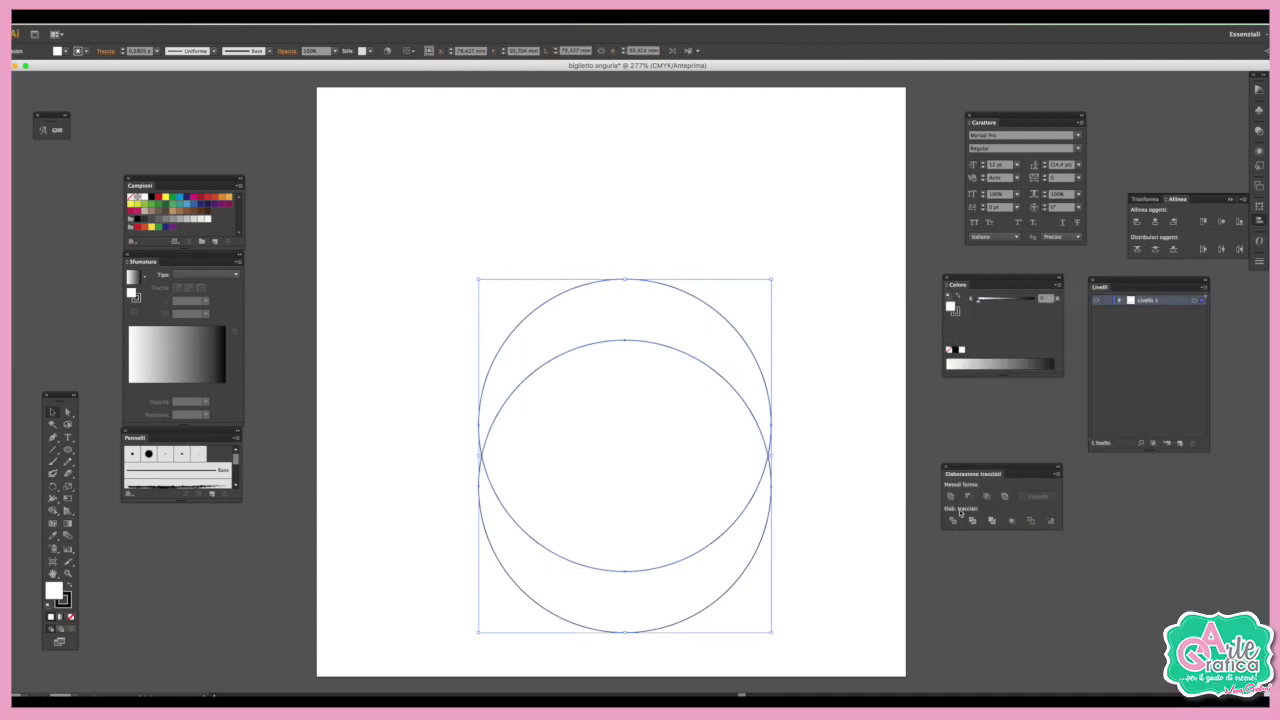
click(67, 411)
click(691, 248)
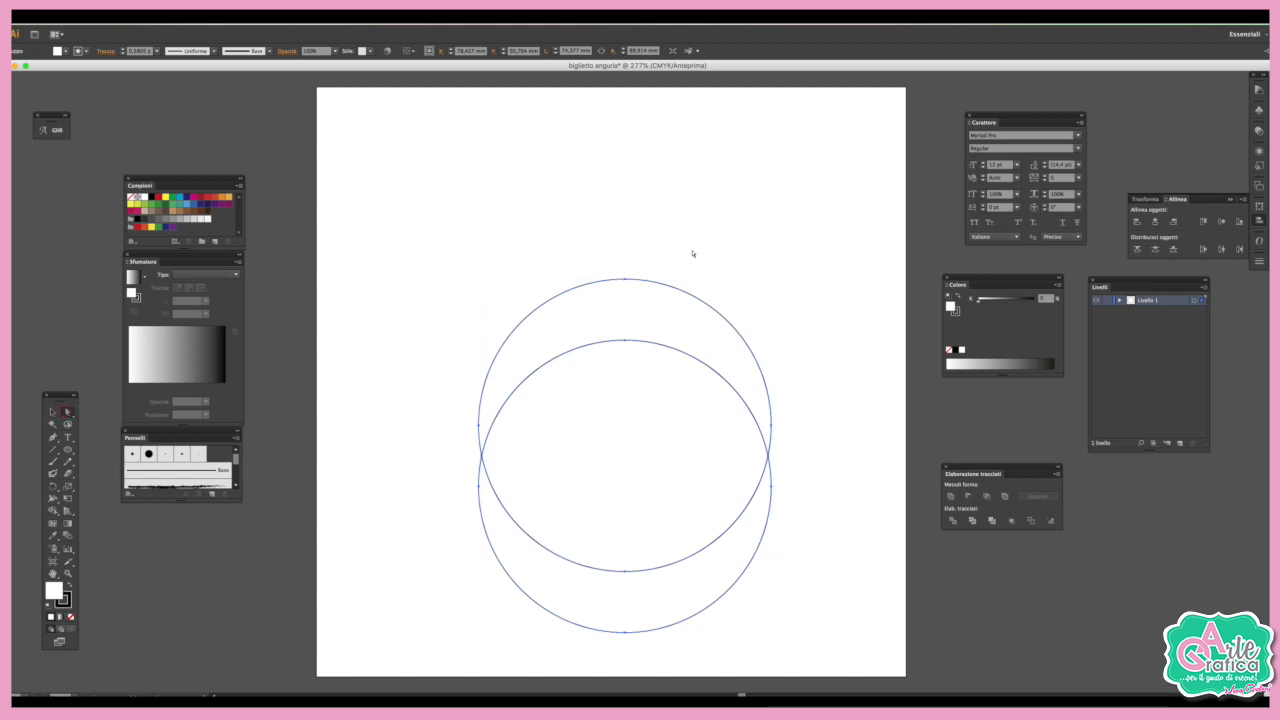
click(630, 283)
key(Delete)
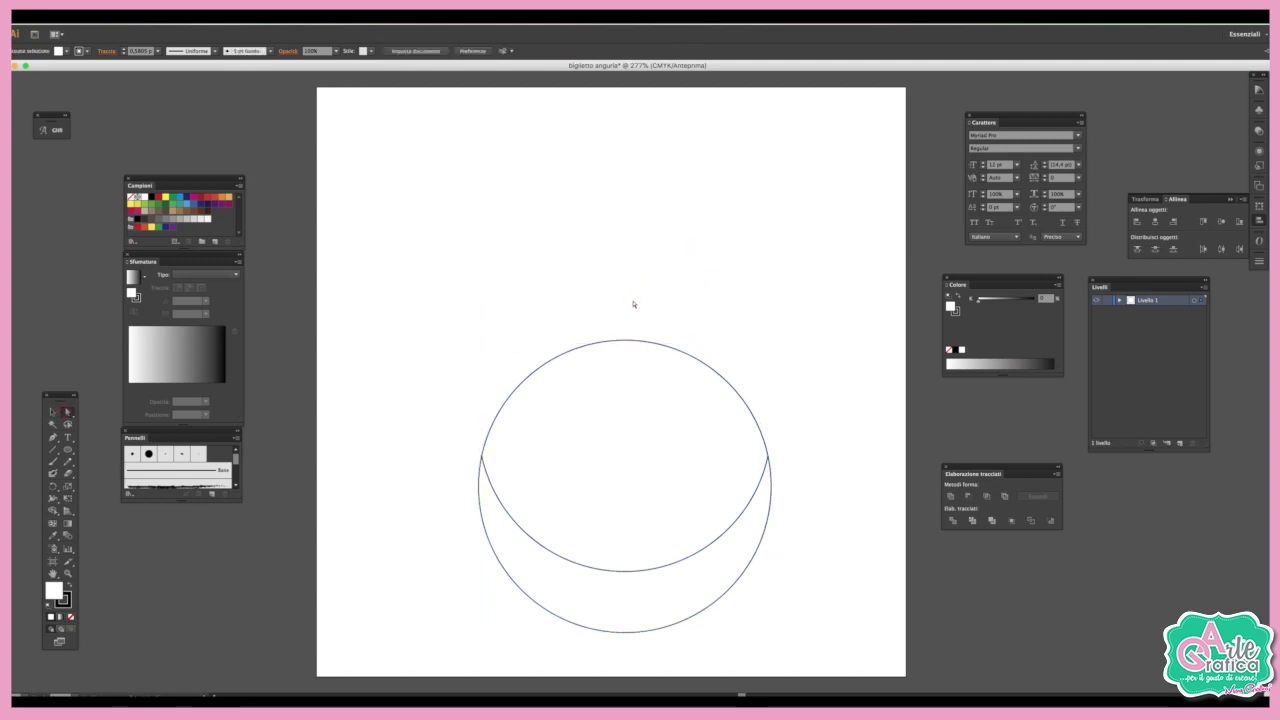
drag(625, 323, 656, 378)
key(Delete)
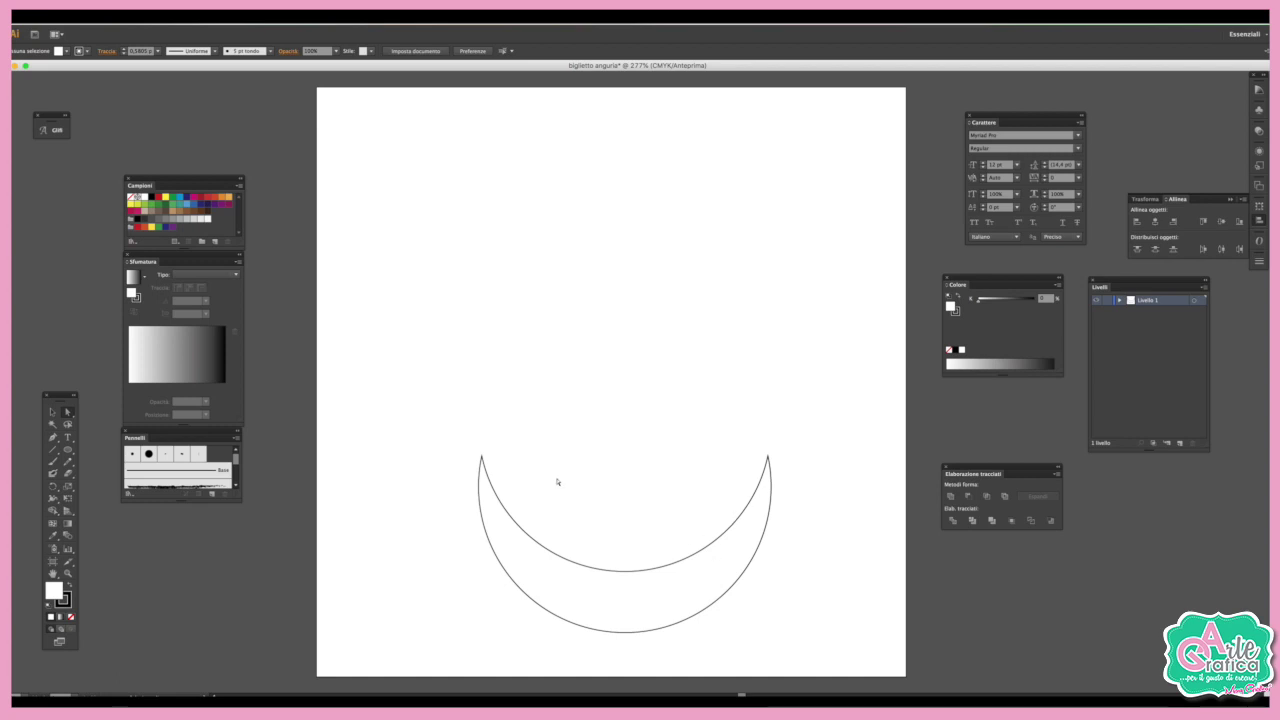
- Draw a rectangle over the crescent, its bottom just above the crescent's base
click(54, 438)
click(67, 449)
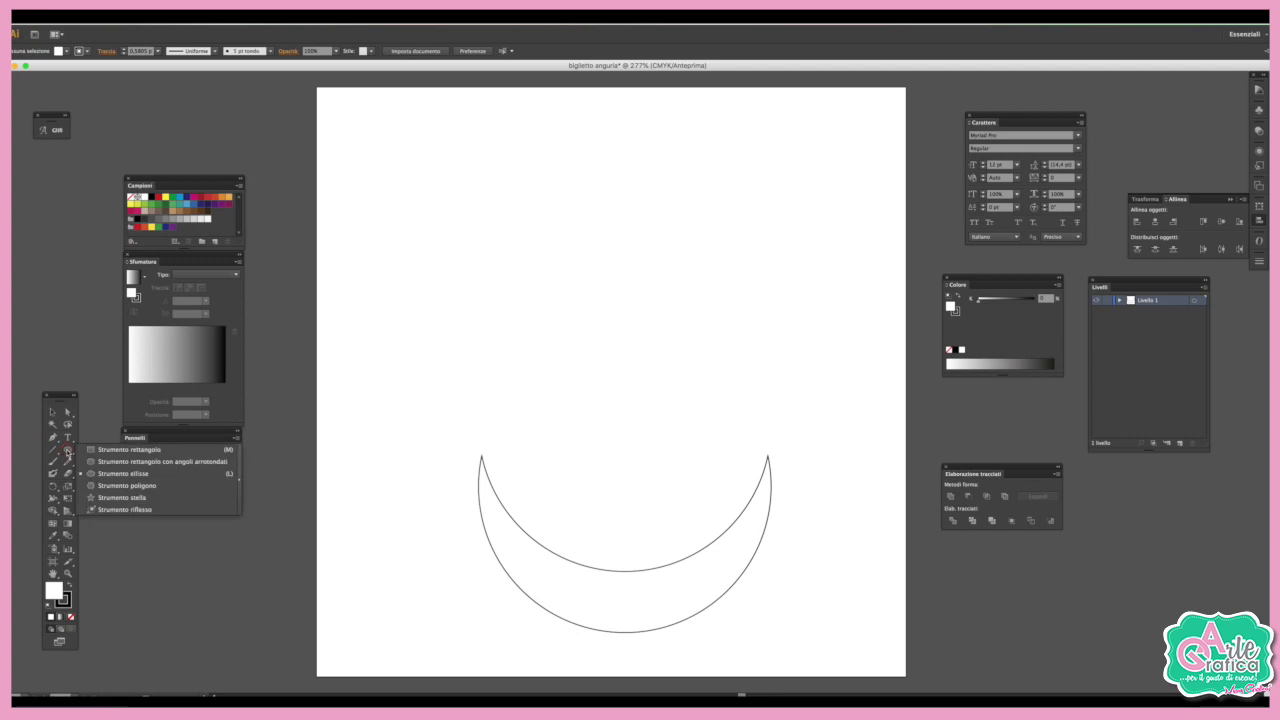
click(106, 452)
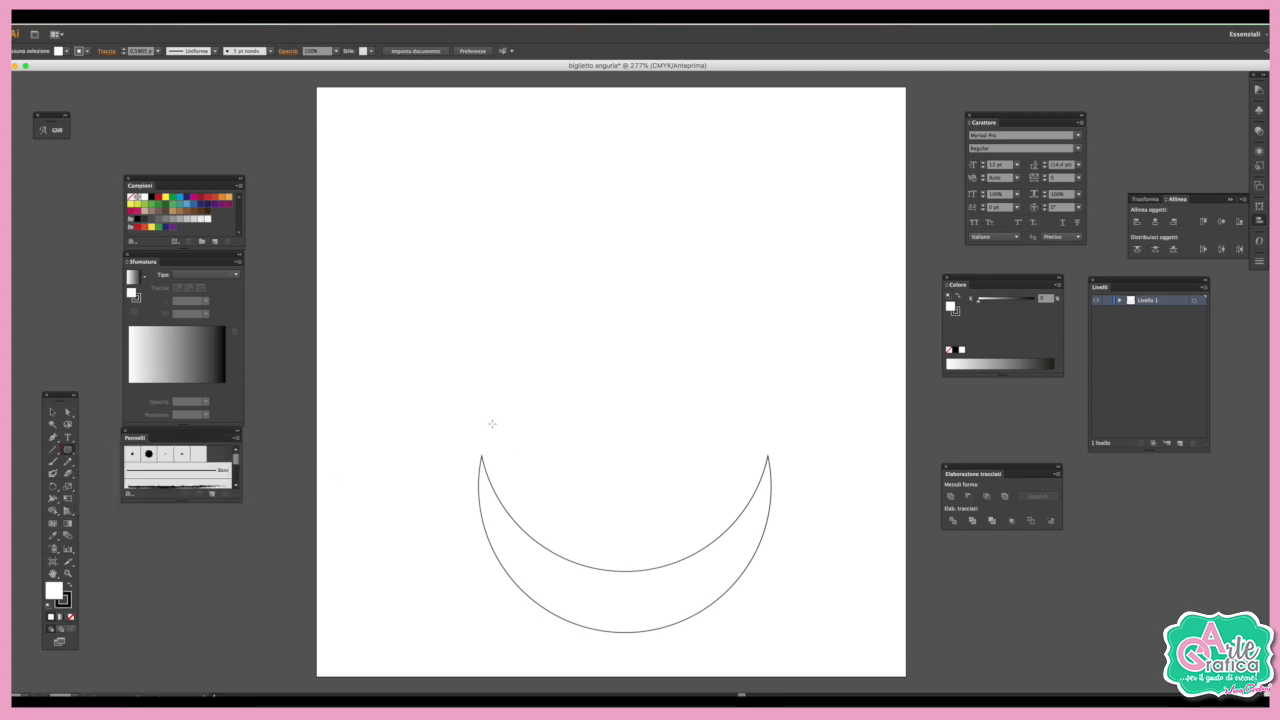
drag(482, 412, 770, 607)
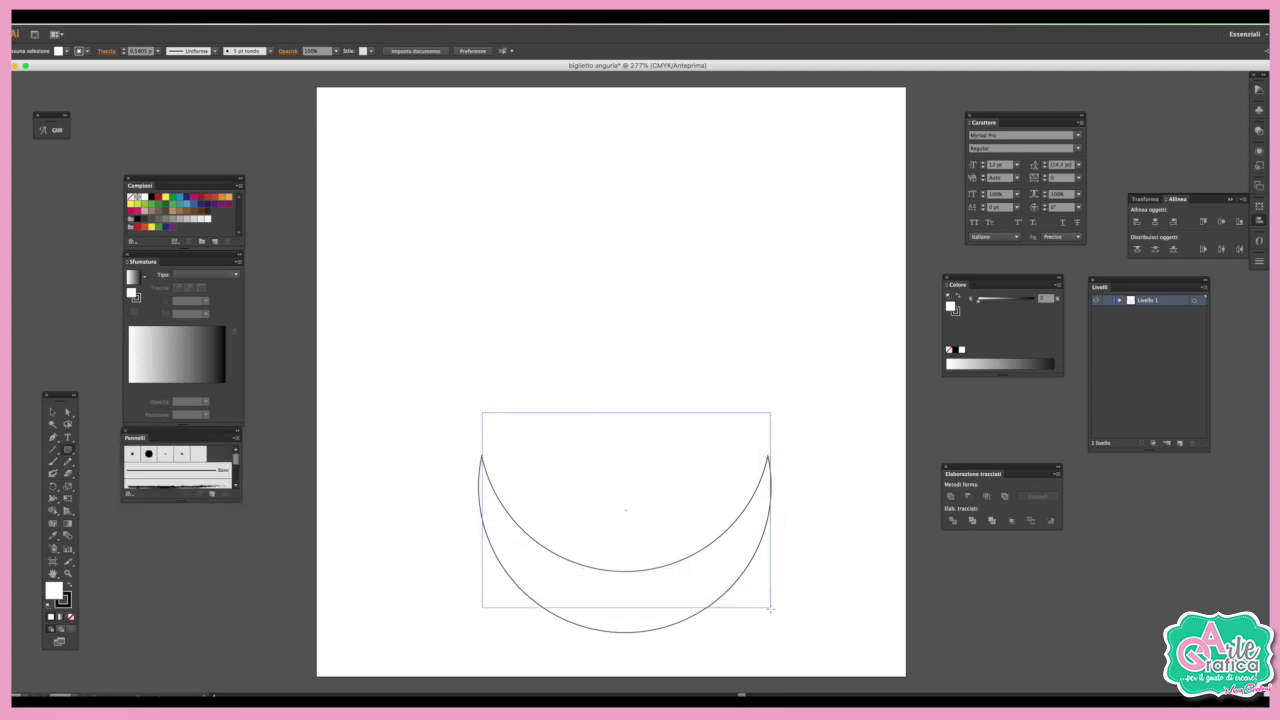
mouse_move(770, 607)
mouse_down()
mouse_move(774, 531)
mouse_move(768, 596)
mouse_up()
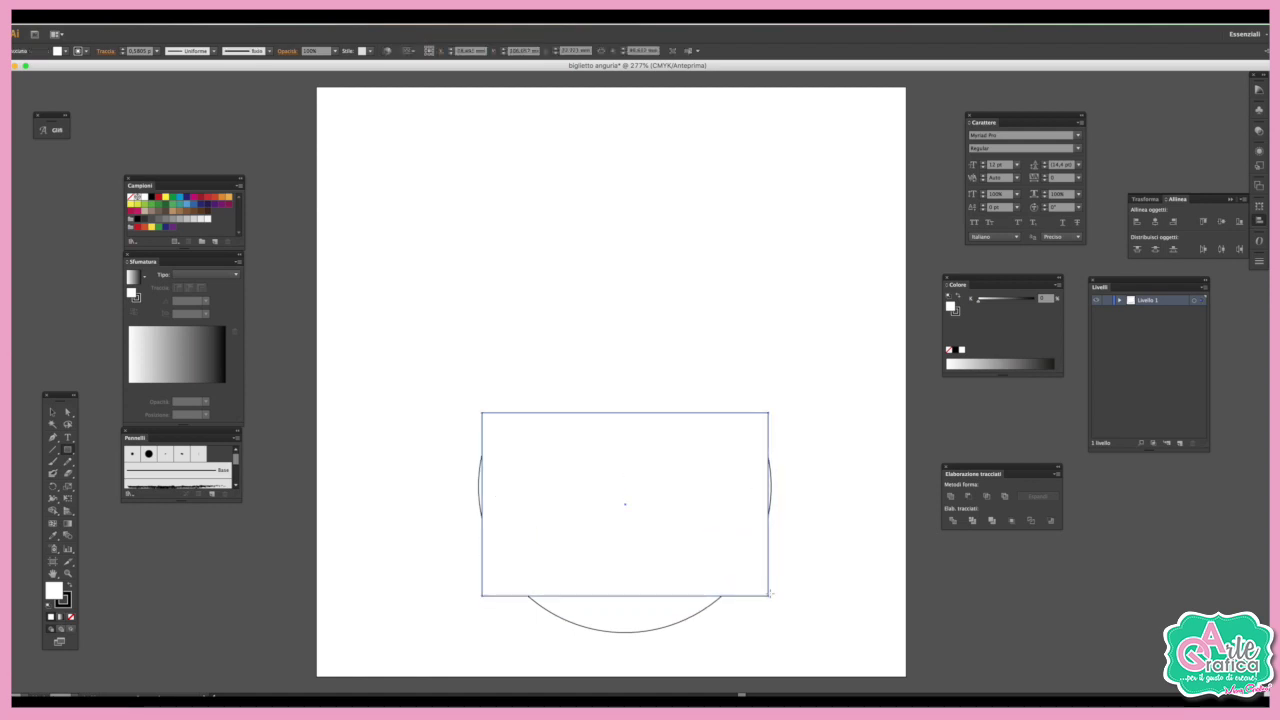
- Delete the rectangle's bottom edge and select its two open bottom endpoints
click(67, 412)
click(503, 597)
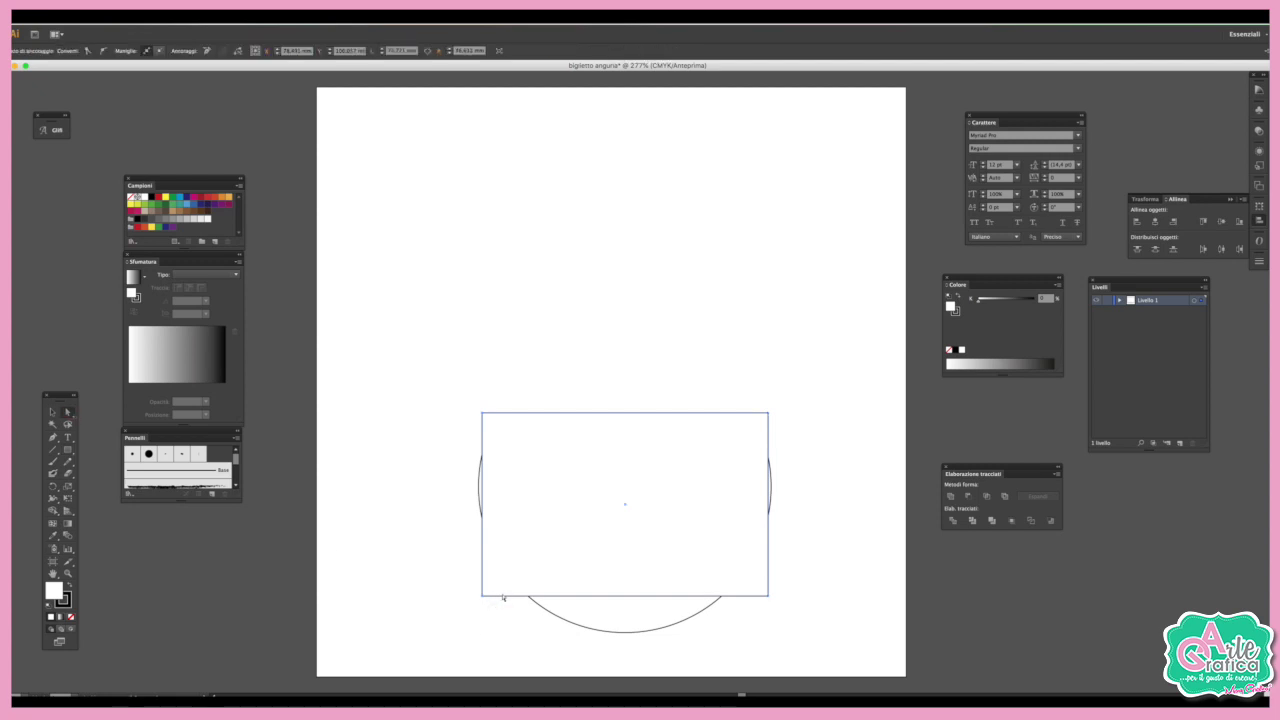
key(Delete)
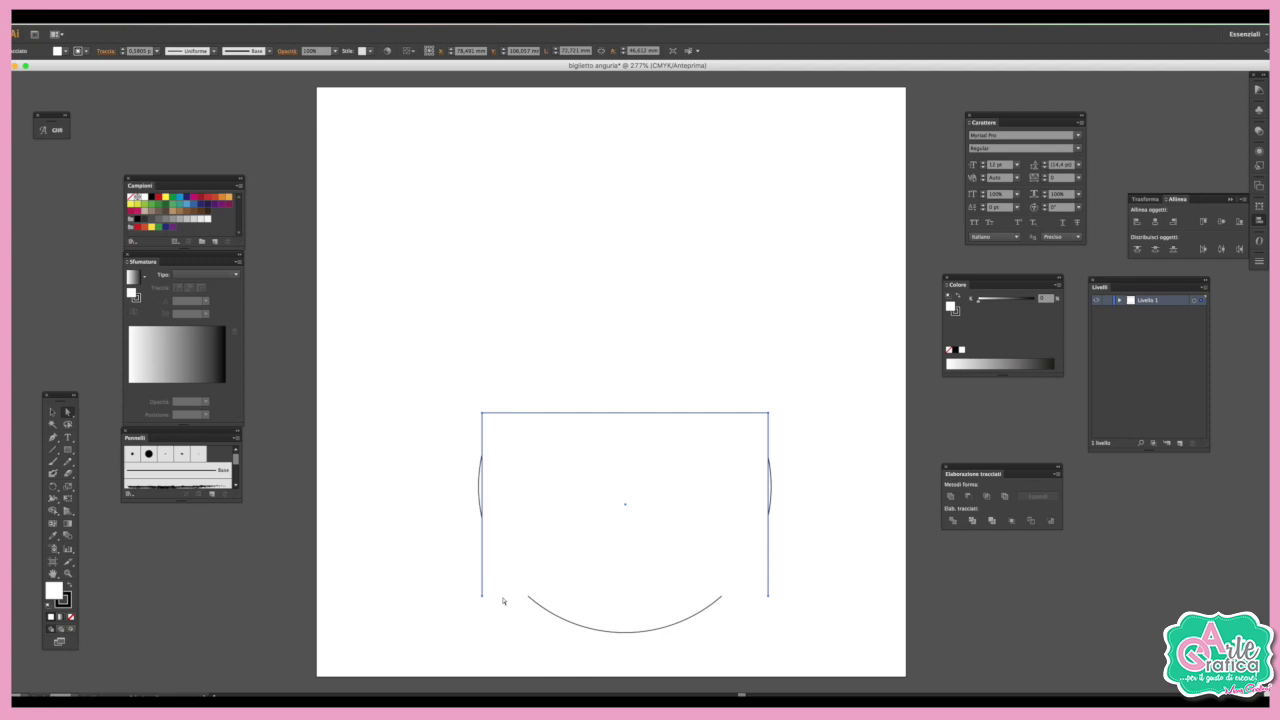
click(768, 596)
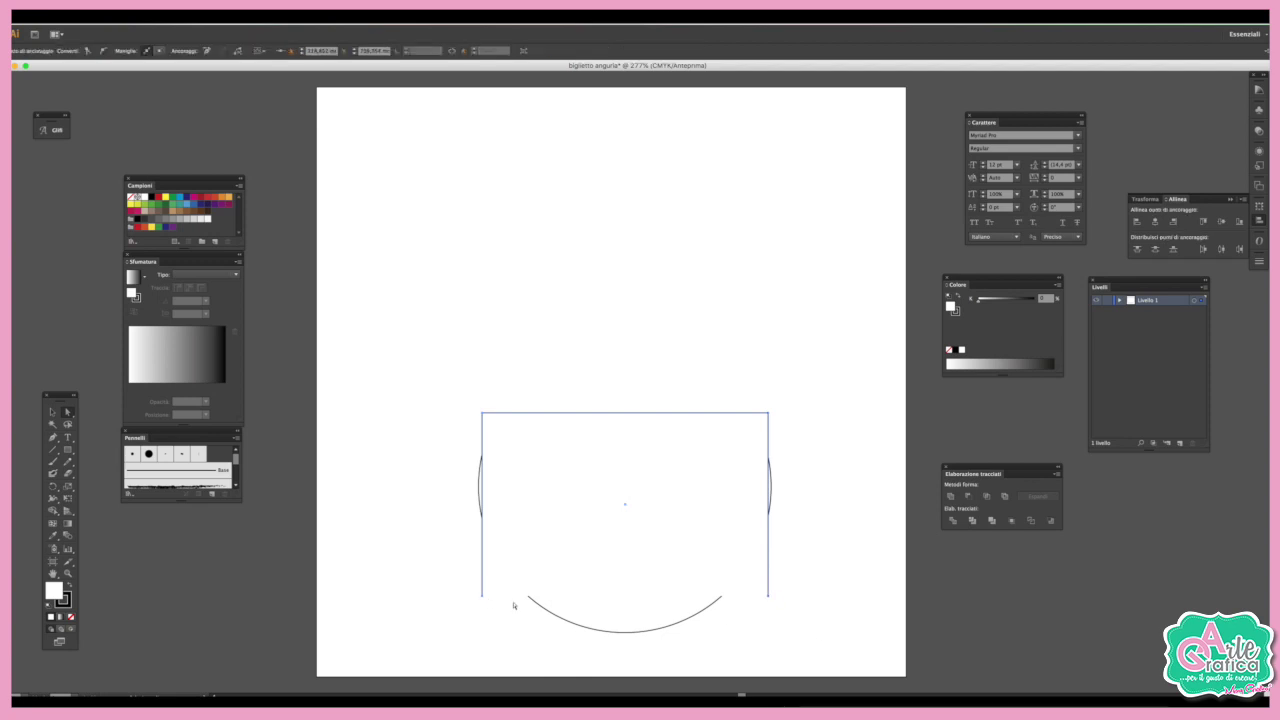
shift+click(482, 597)
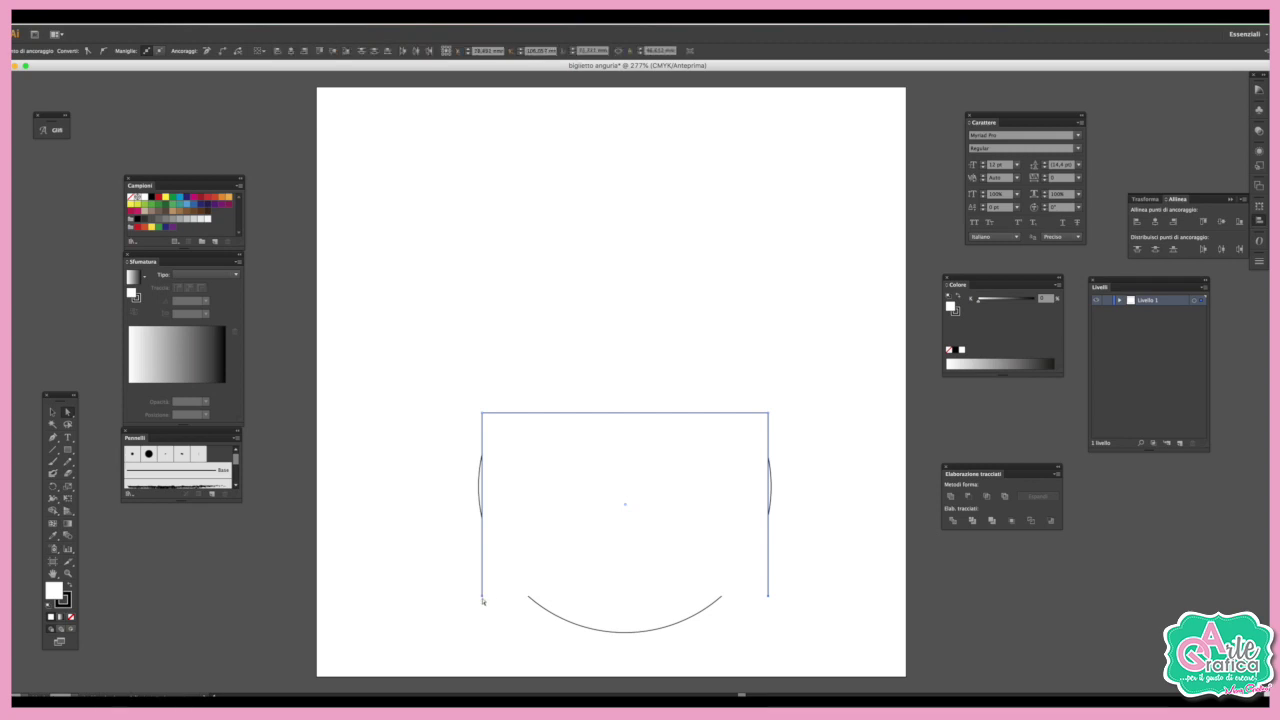
- Draw a Pen curve across the slice from its left edge to its right edge
key(ctrl+z)
click(53, 437)
click(484, 515)
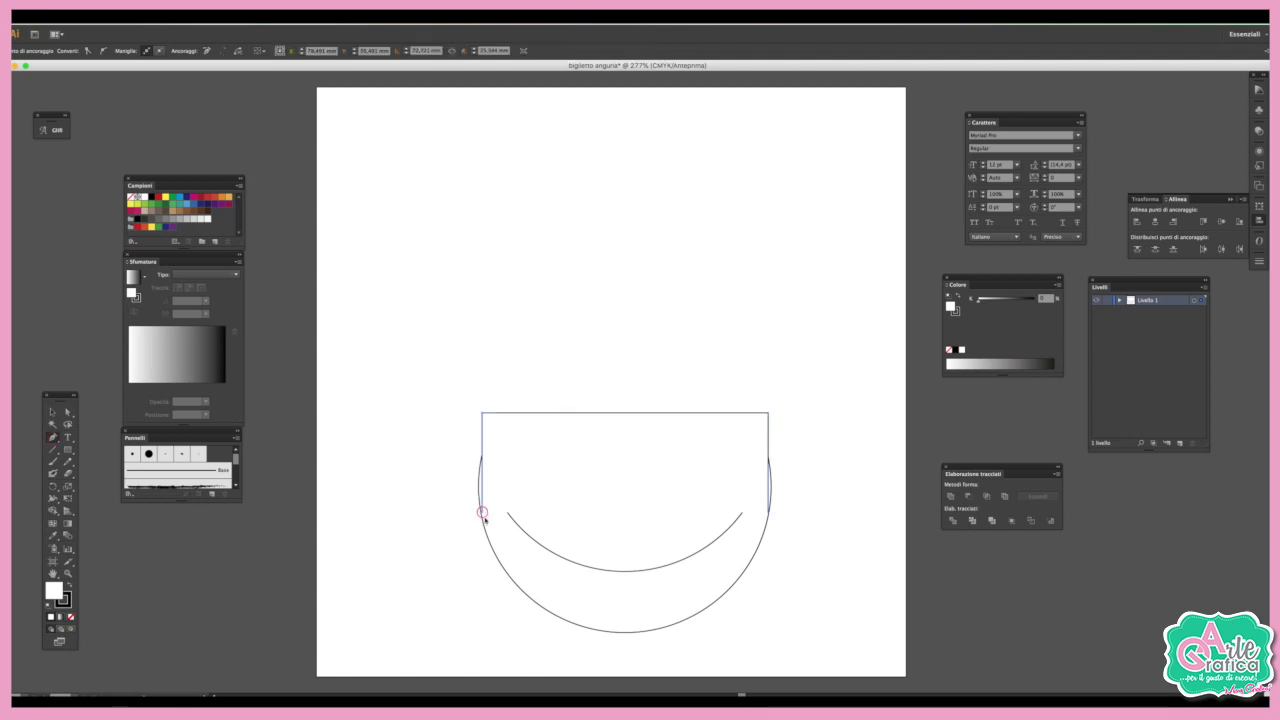
mouse_move(770, 516)
mouse_down()
mouse_move(892, 330)
mouse_move(903, 333)
mouse_up()
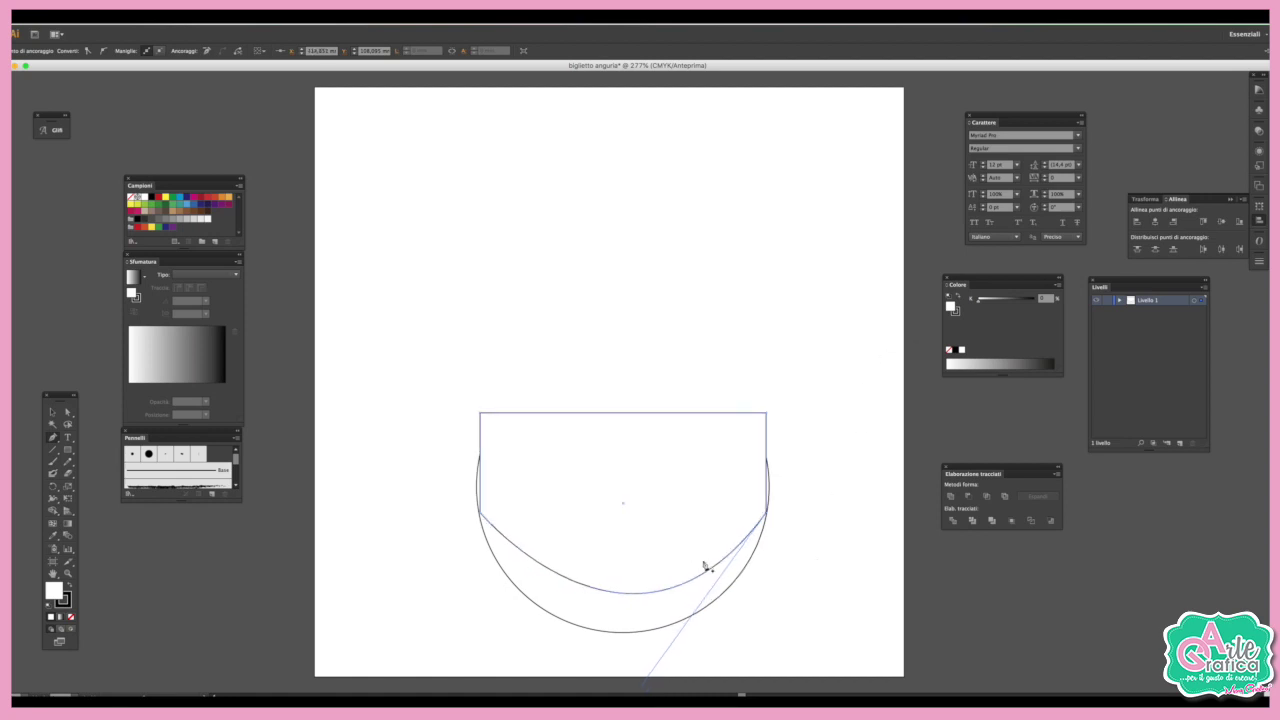
key(v)
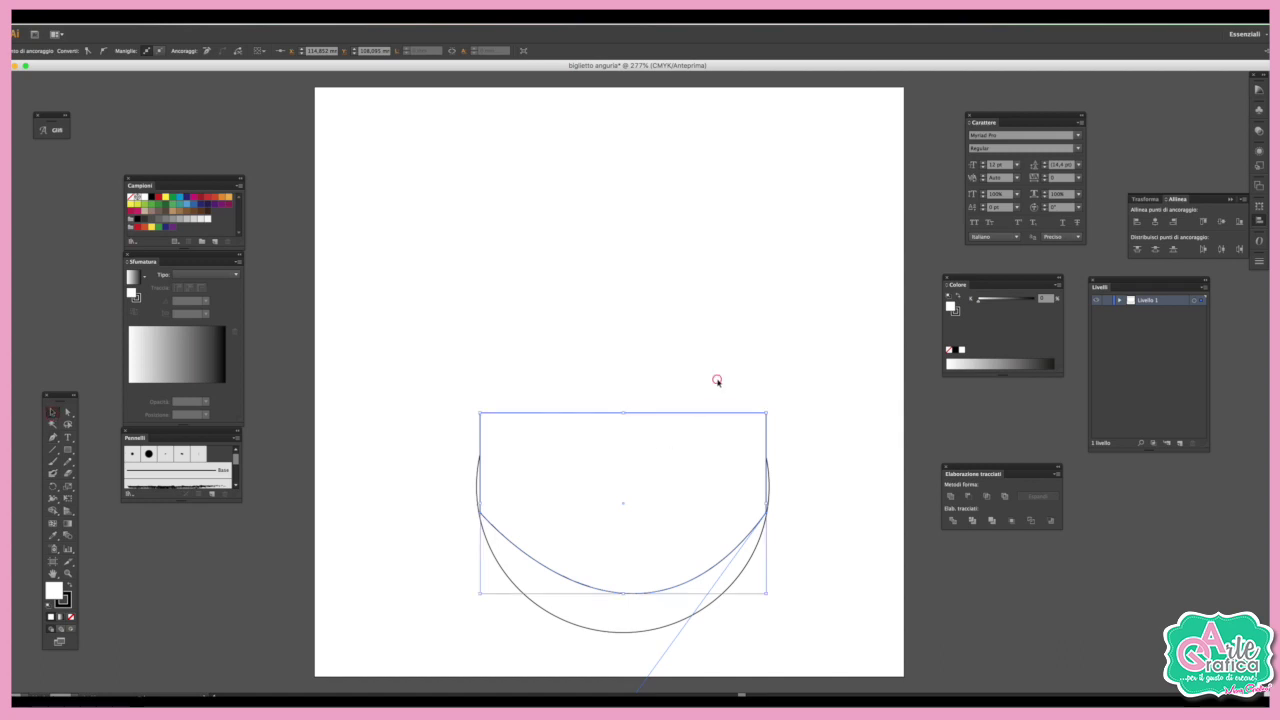
- Send the curve behind the other shapes and move it below the inner arc
click(717, 381)
click(643, 437)
right_click(643, 437)
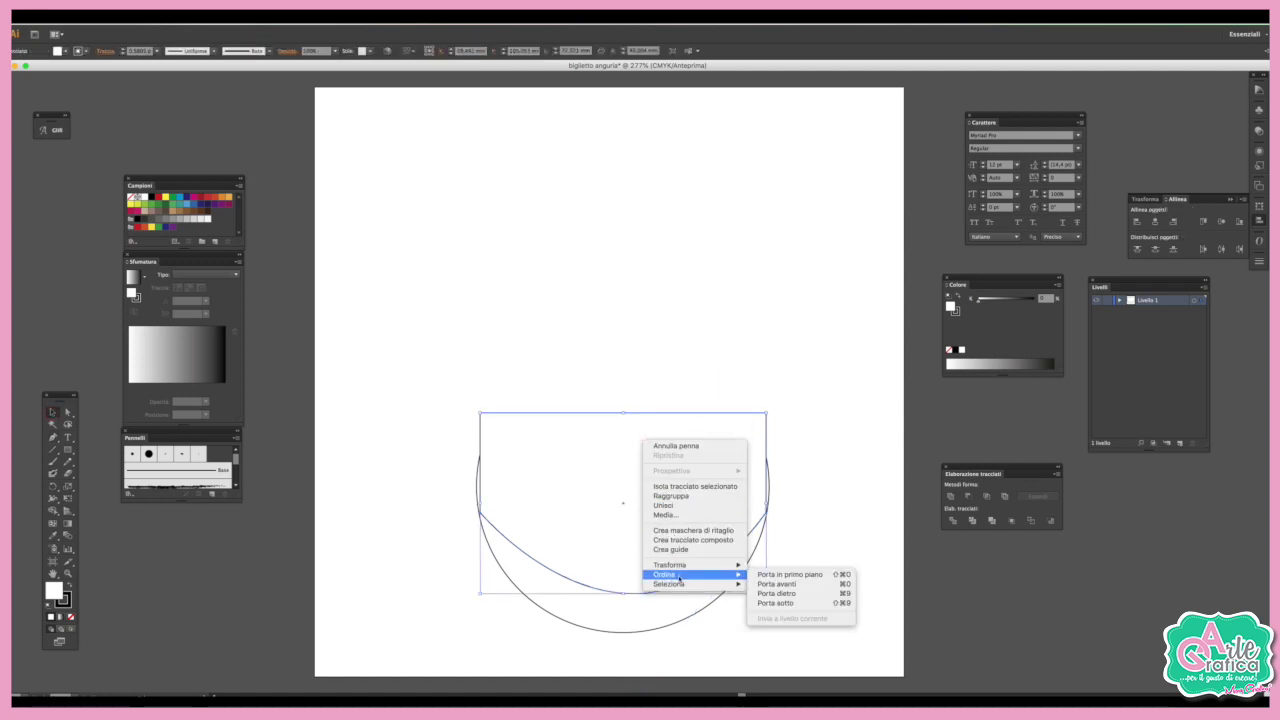
click(786, 604)
drag(706, 431, 703, 476)
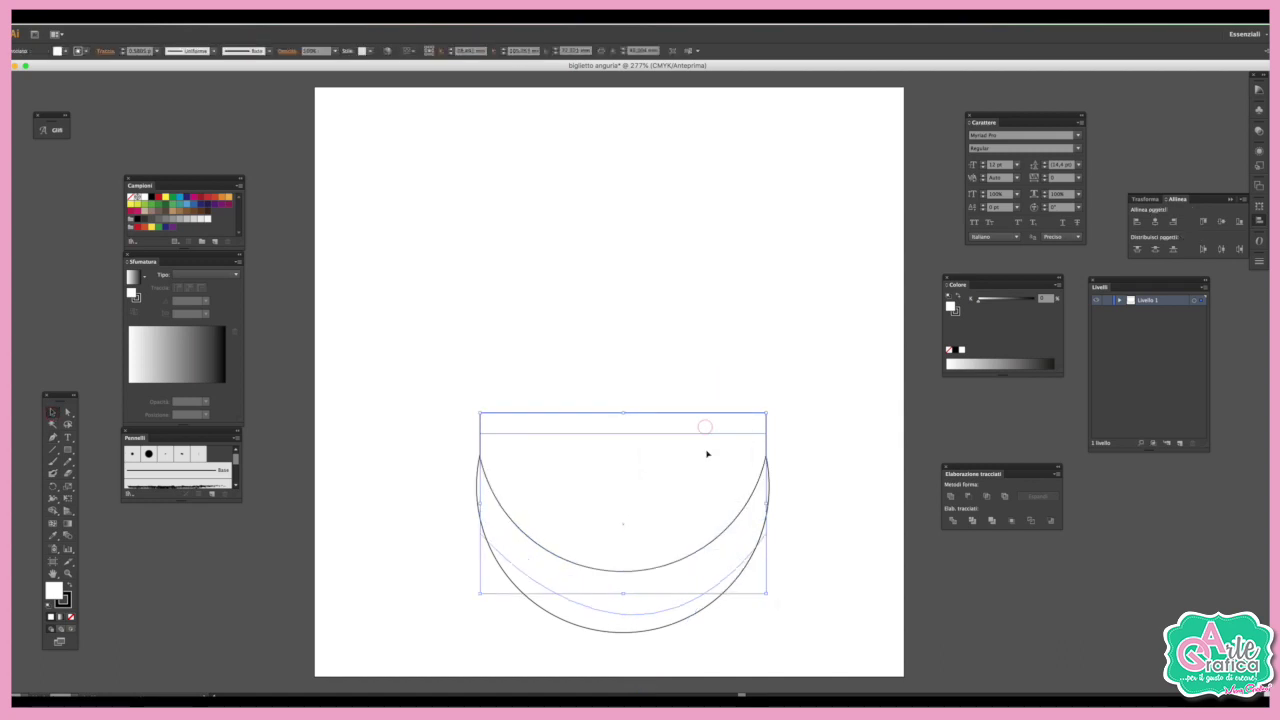
drag(703, 476, 703, 472)
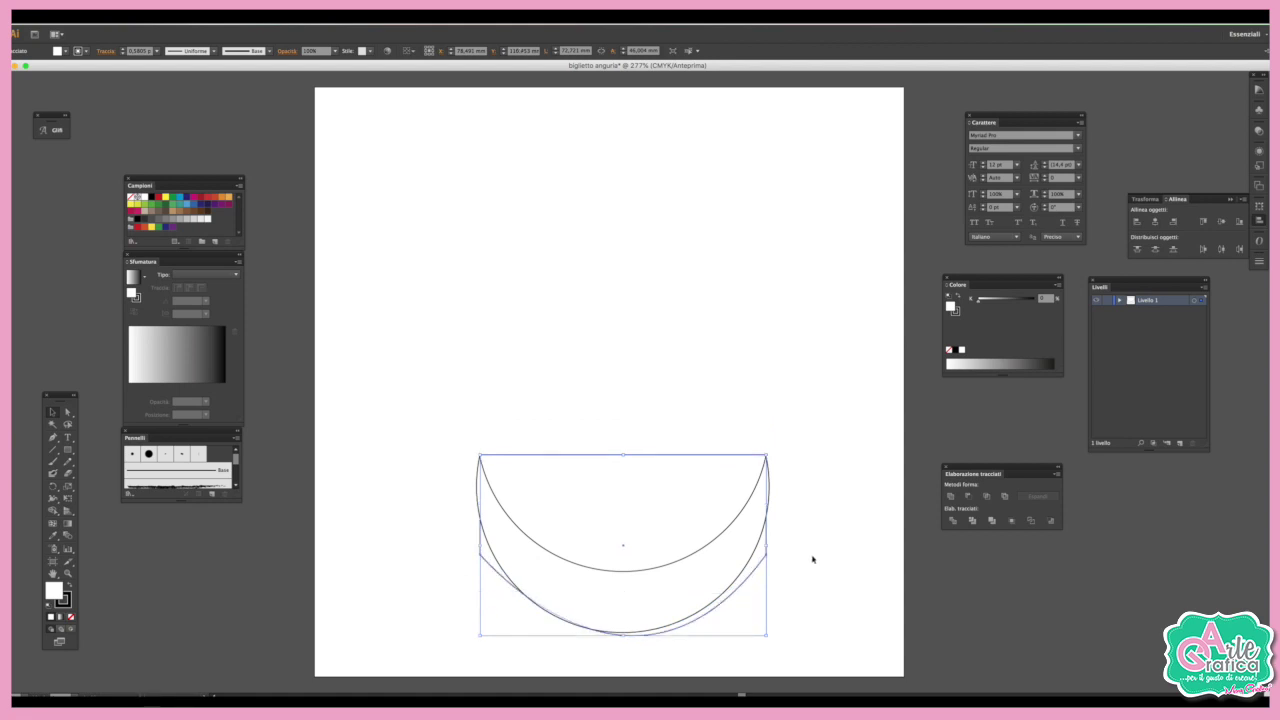
click(812, 557)
- Pull the curve's right anchor up to meet the slice's outer edge
click(67, 411)
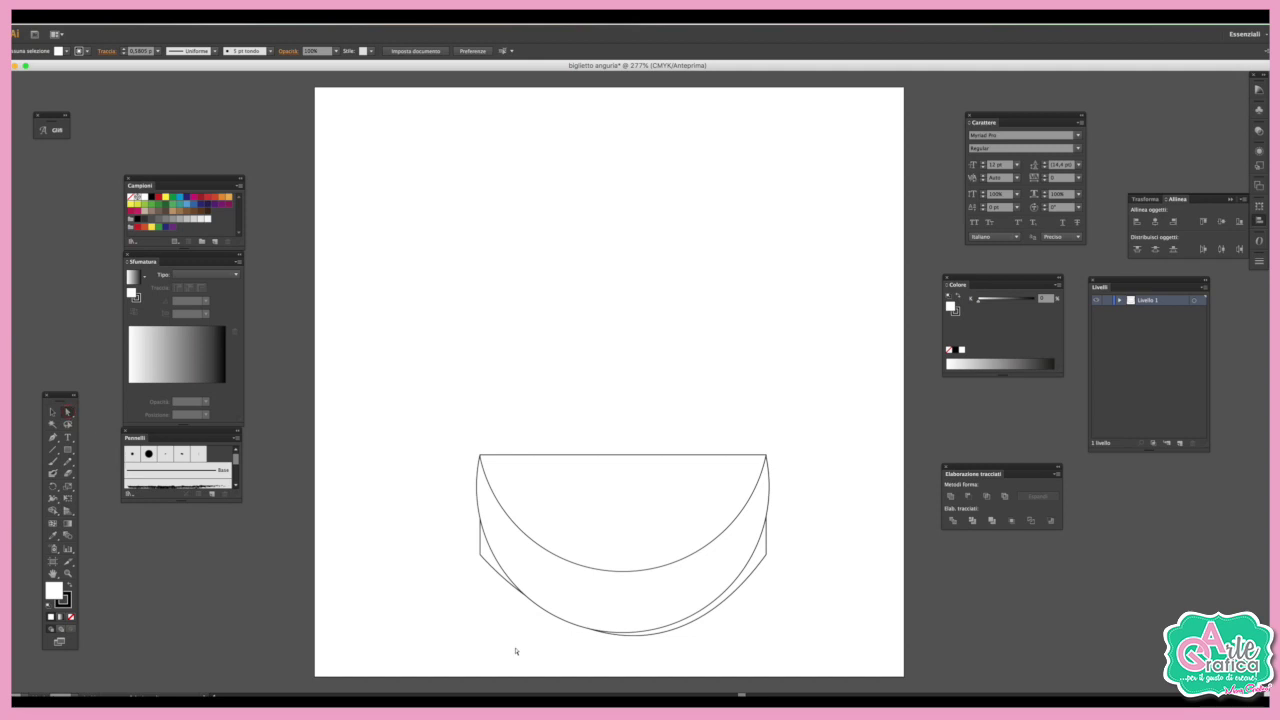
click(481, 557)
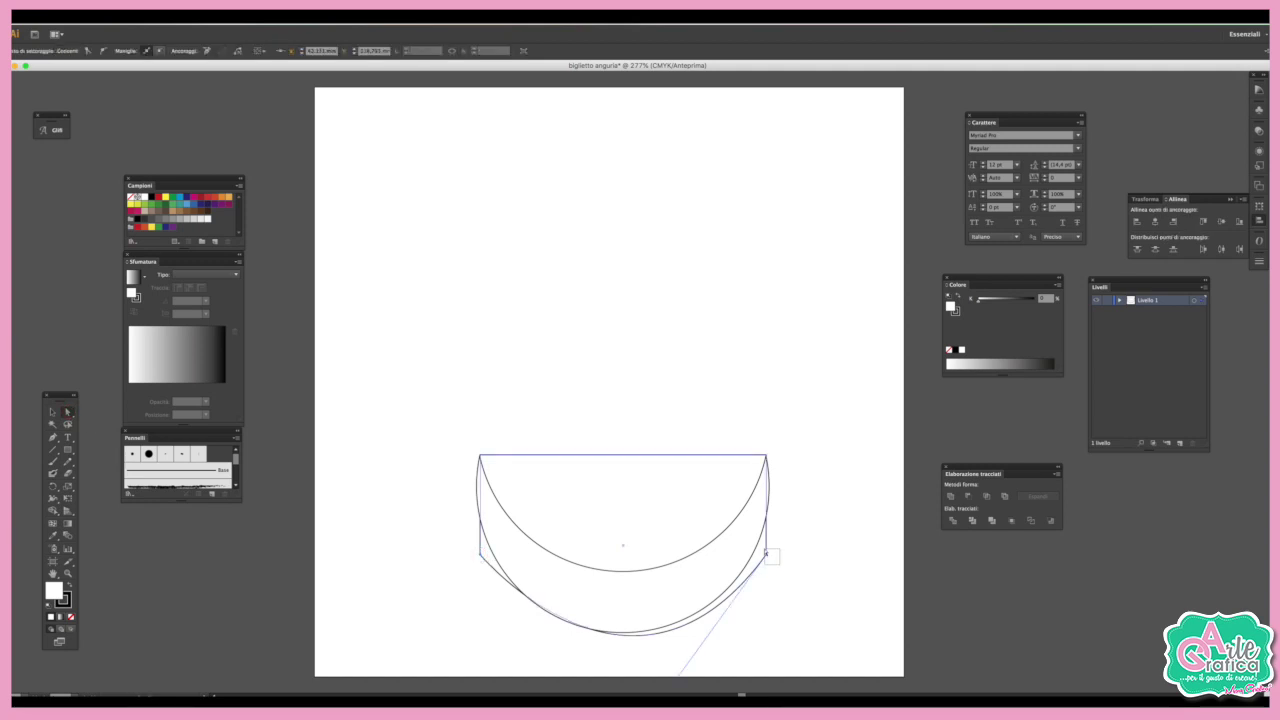
drag(771, 556, 768, 508)
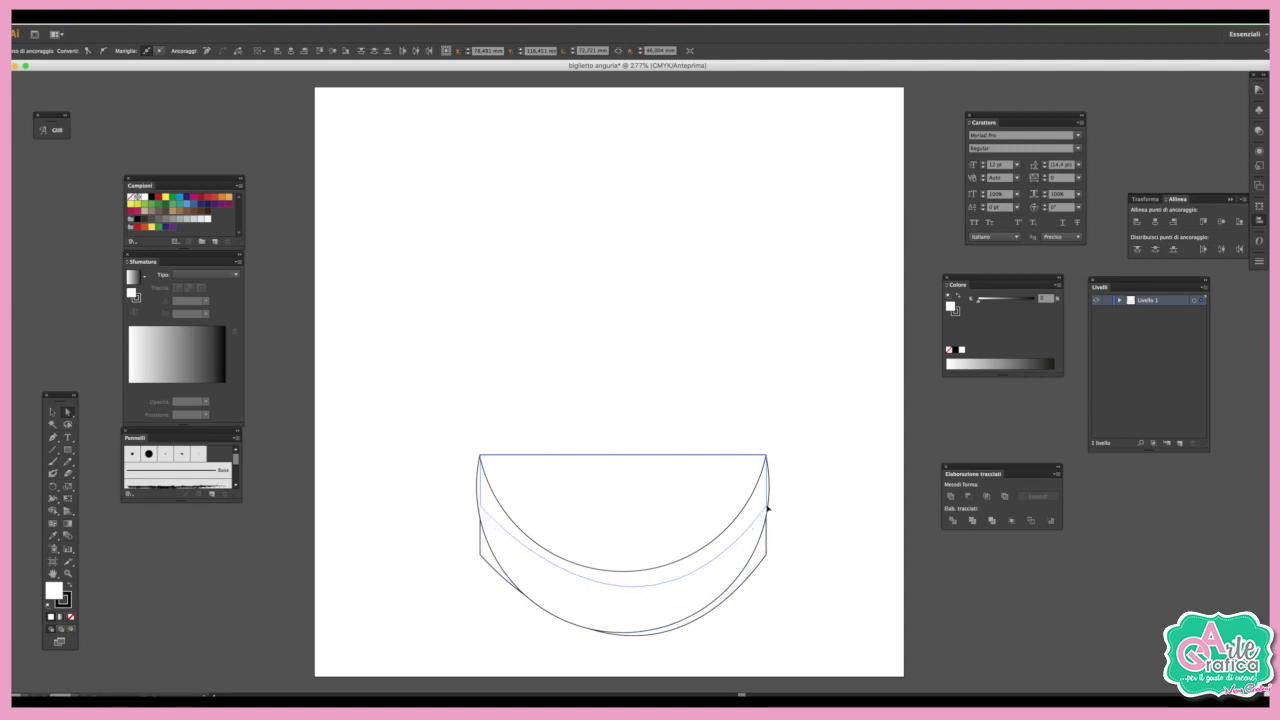
click(843, 546)
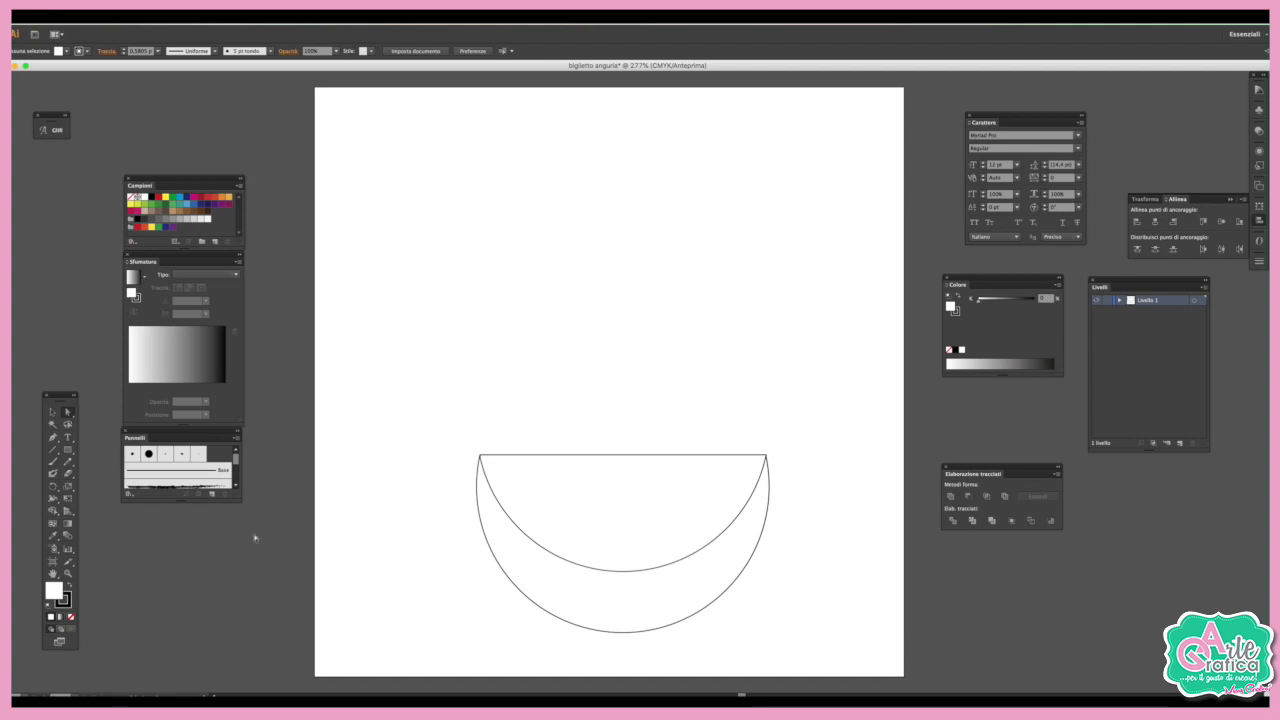
- Draw a small oval near the slice's top-left with black fill and no stroke
drag(67, 450, 110, 479)
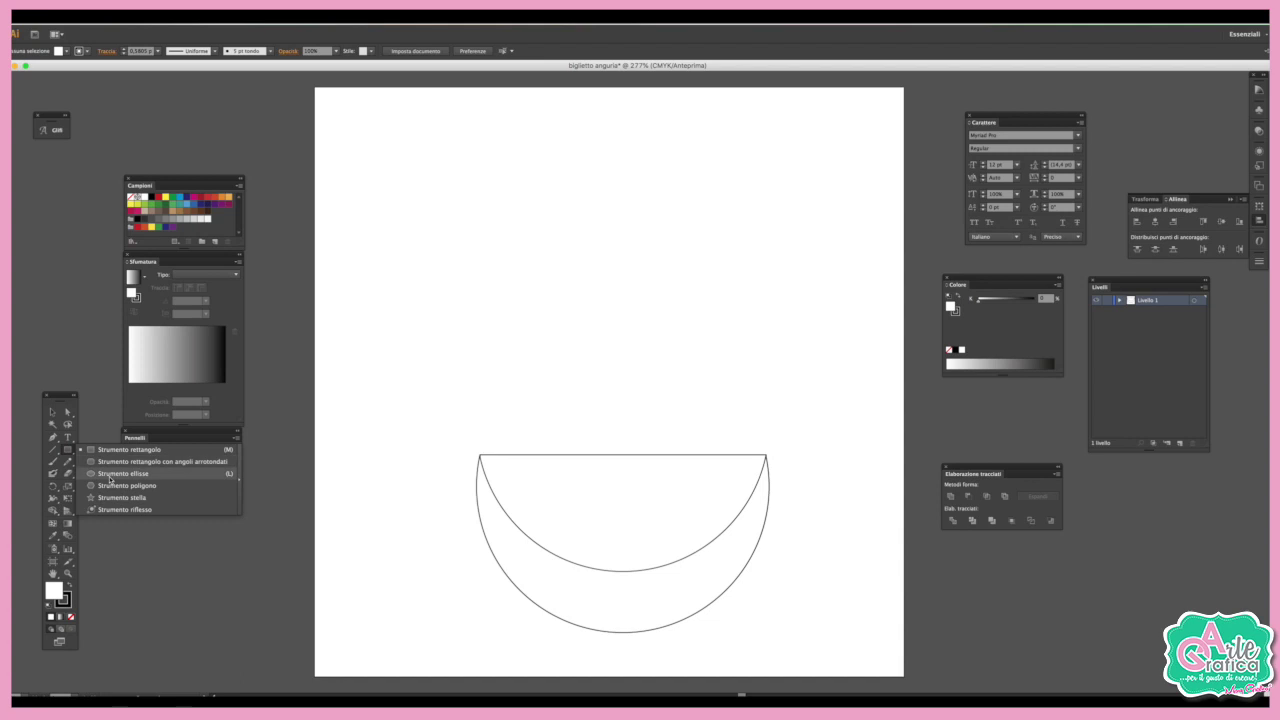
click(110, 479)
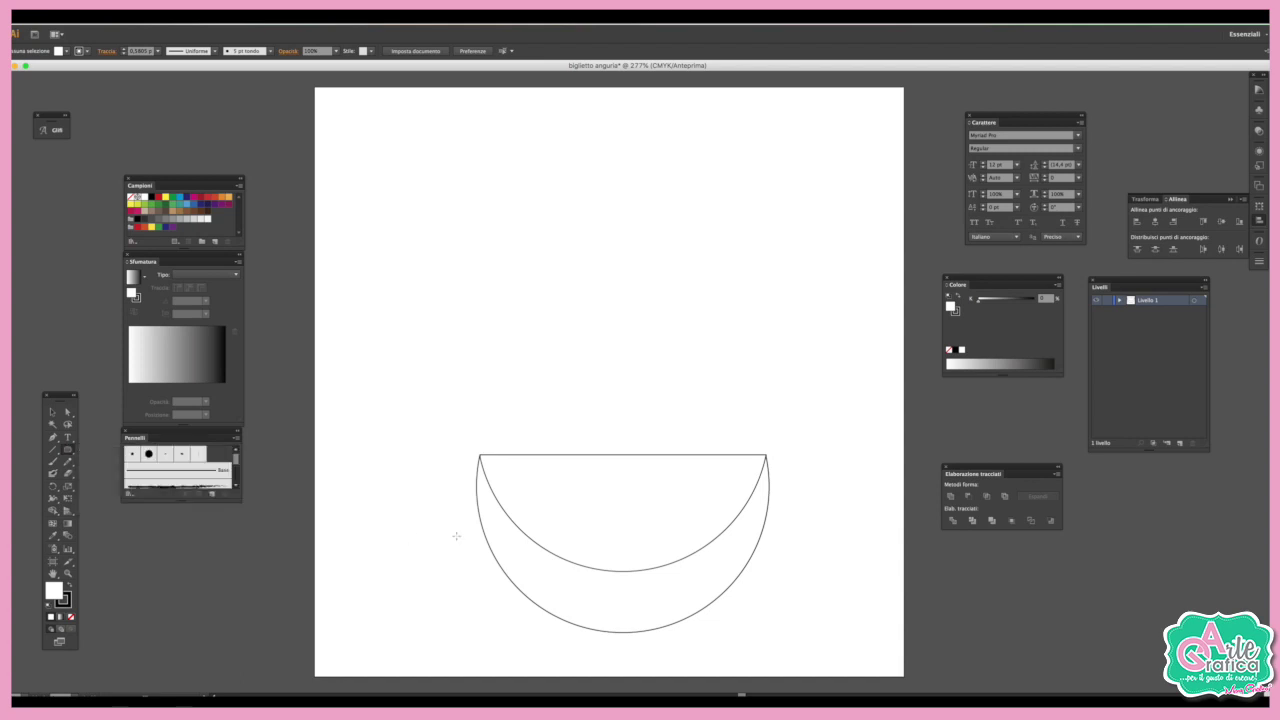
drag(496, 465, 504, 481)
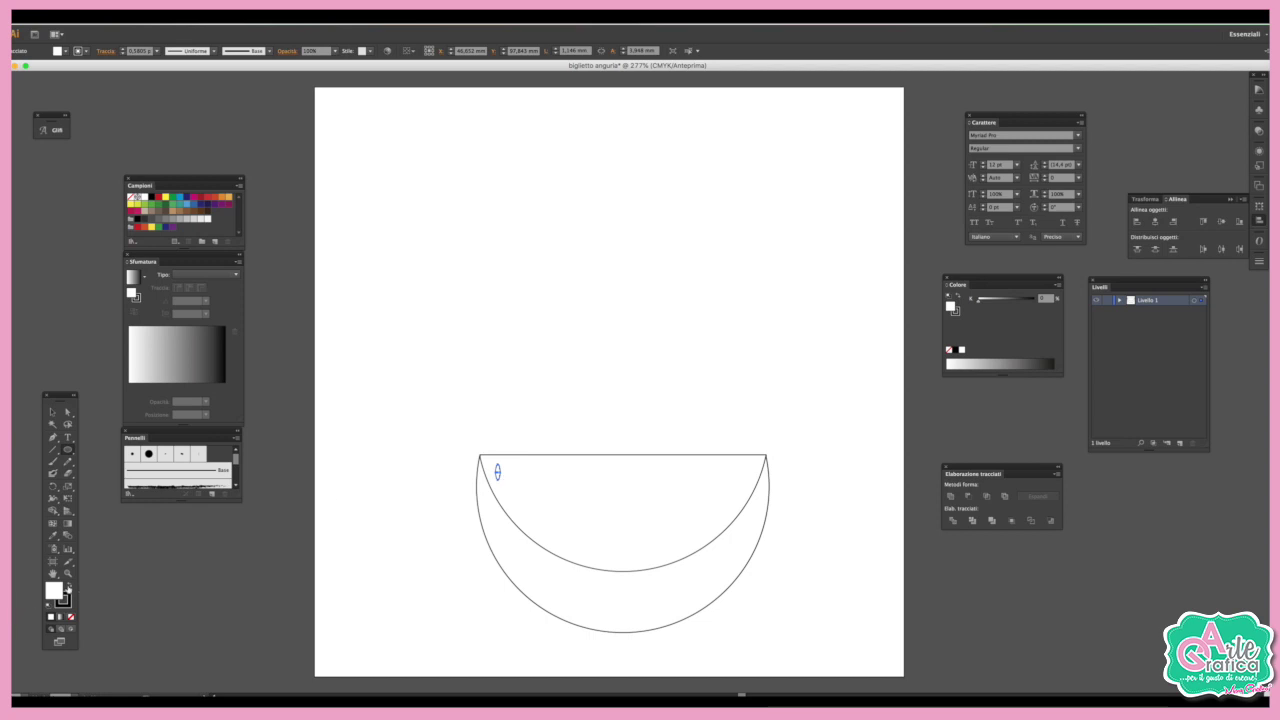
click(68, 587)
click(71, 617)
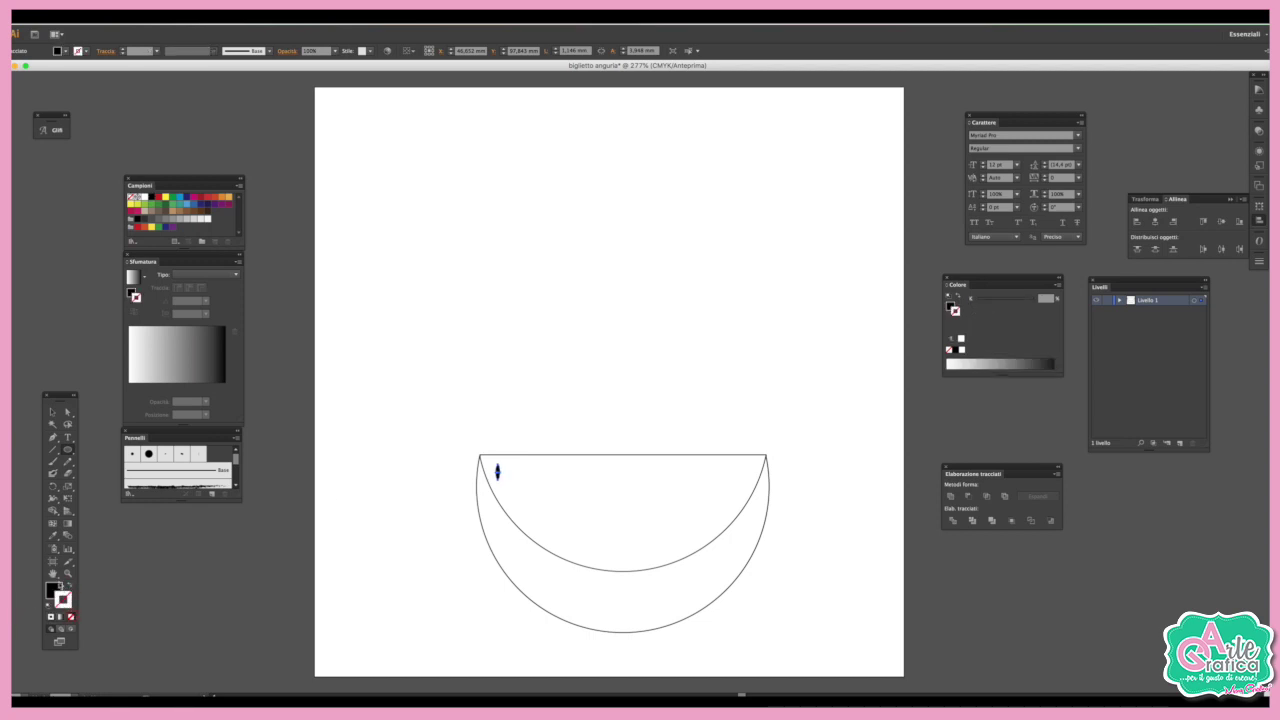
- Rotate the oval seed to a slant
click(52, 411)
click(531, 389)
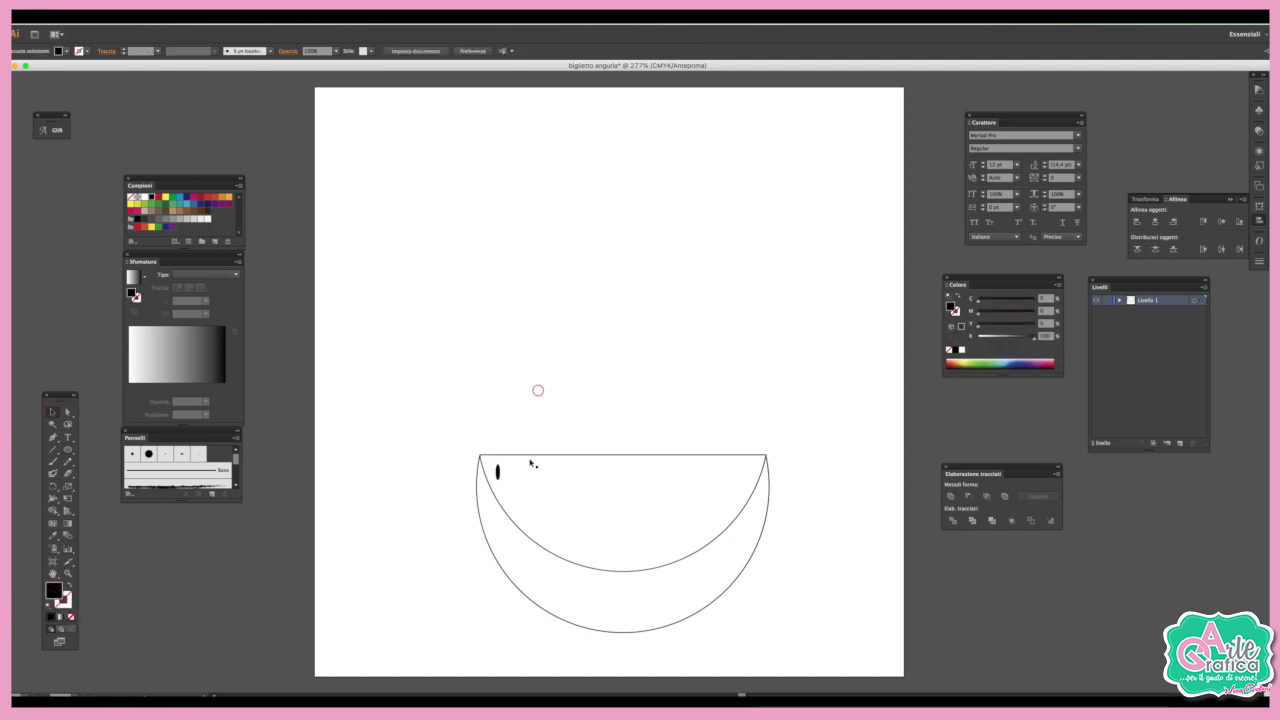
click(498, 472)
drag(506, 477, 507, 476)
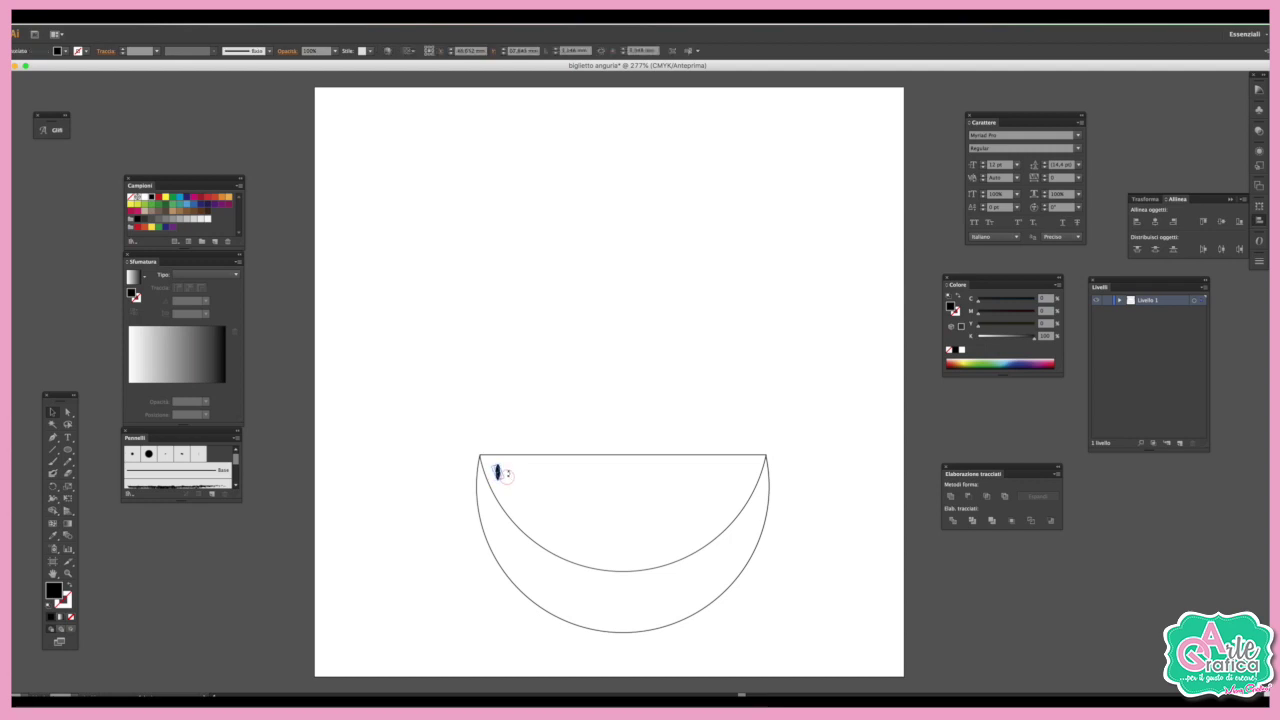
click(517, 417)
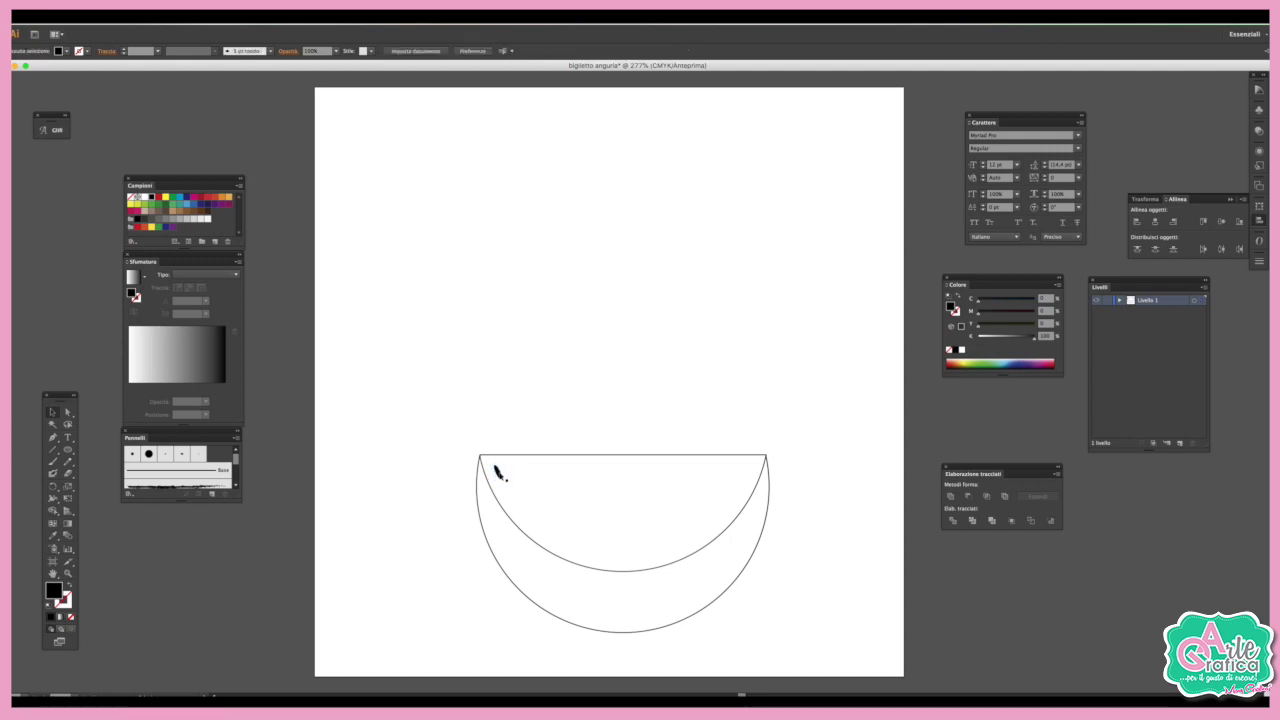
- Duplicate the seed twice to form a three-seed cluster
drag(498, 472, 511, 472)
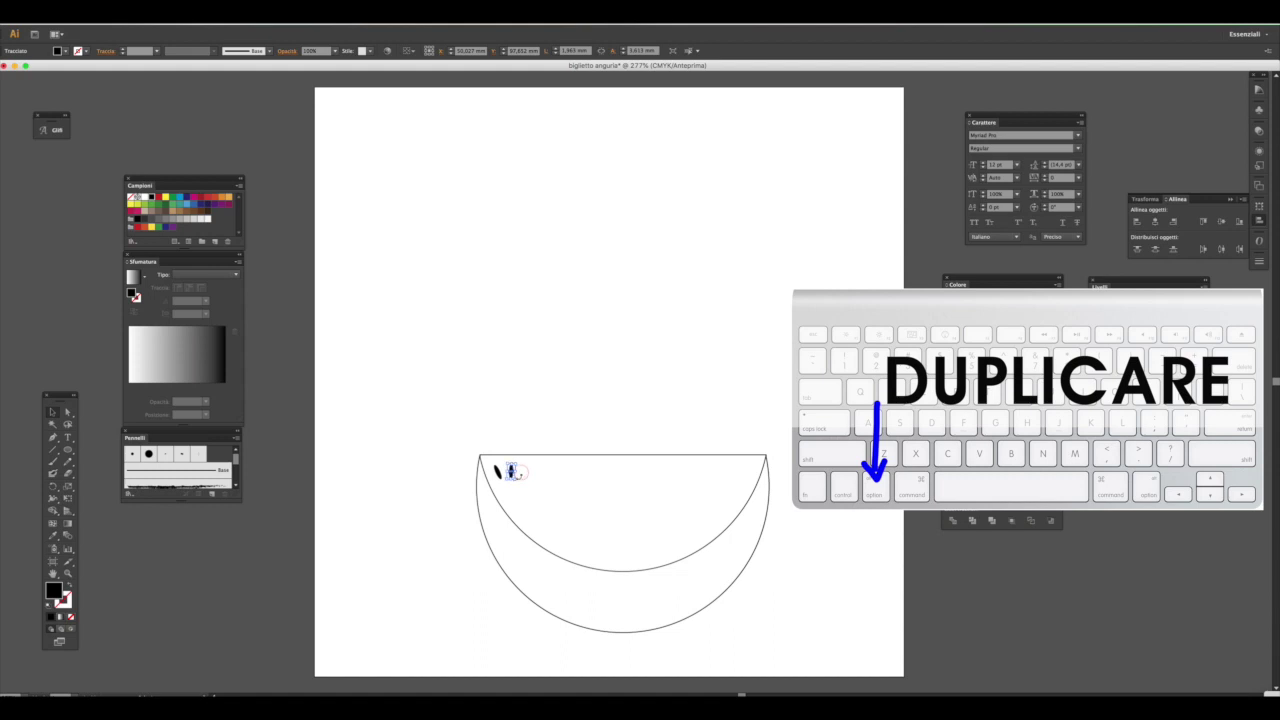
click(542, 436)
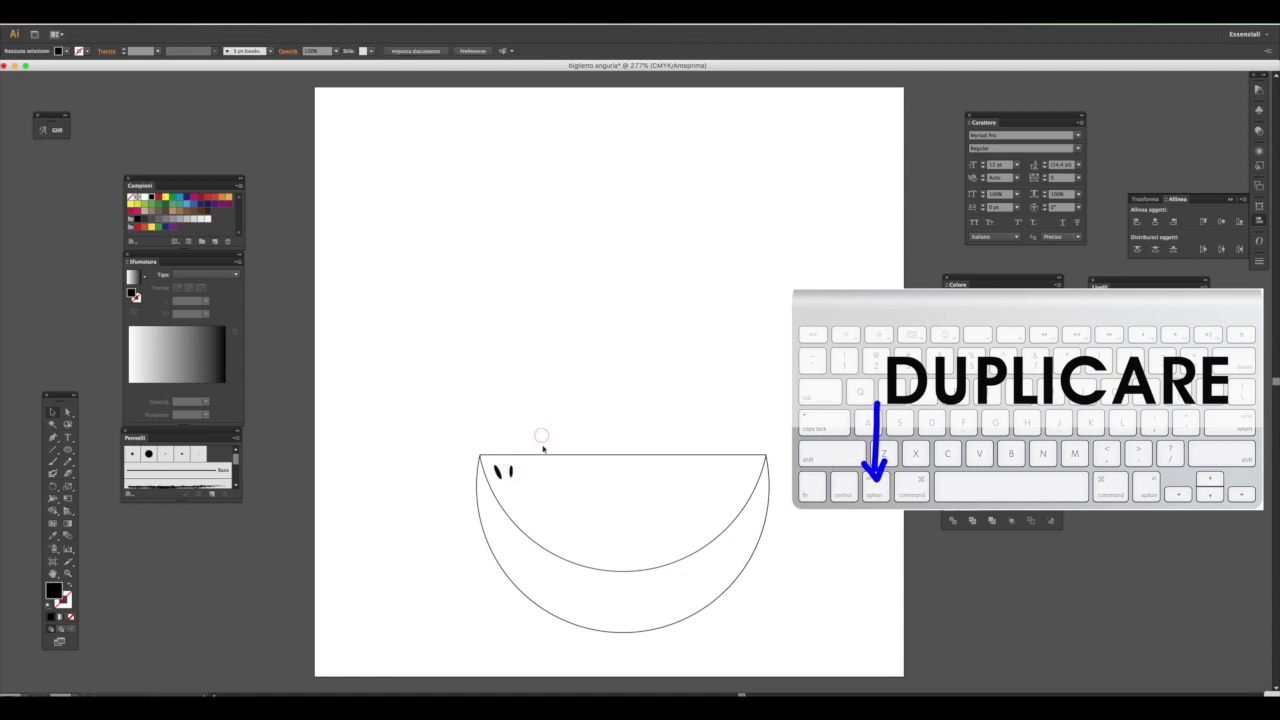
click(511, 471)
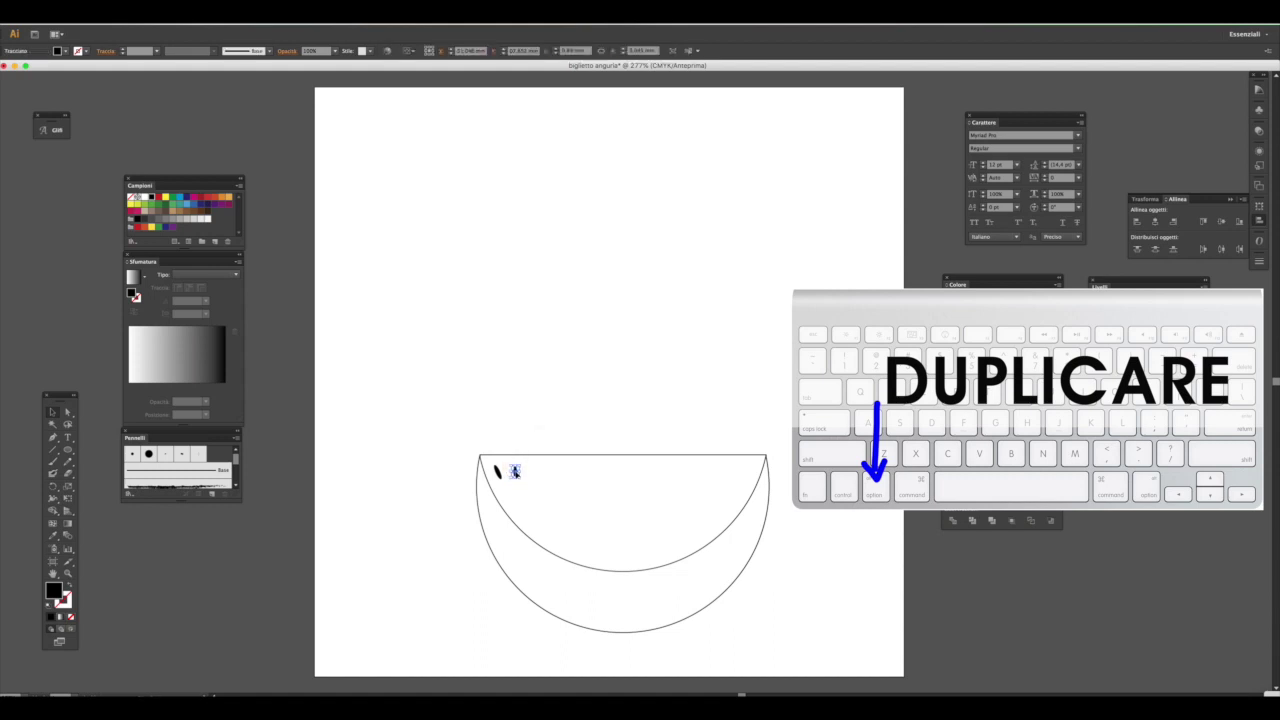
drag(505, 490, 504, 489)
click(534, 426)
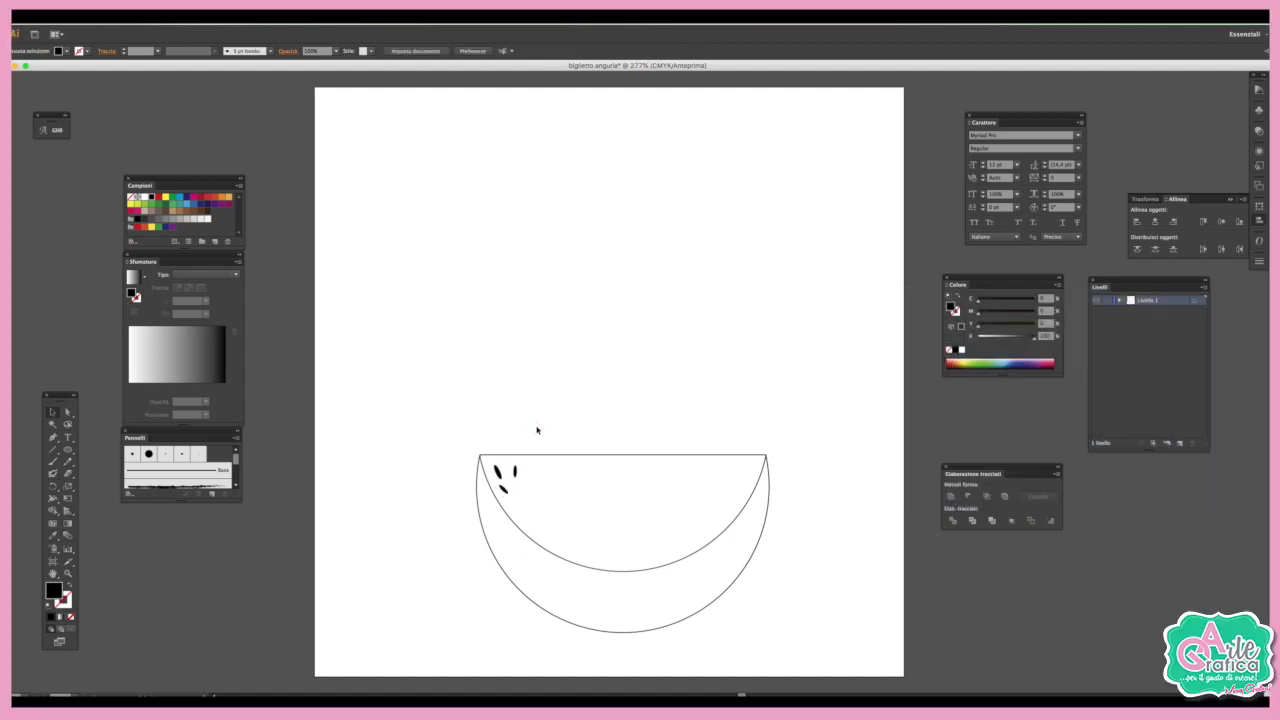
- Select all three seeds and copy the cluster to the right
click(502, 490)
click(515, 471)
shift+click(497, 471)
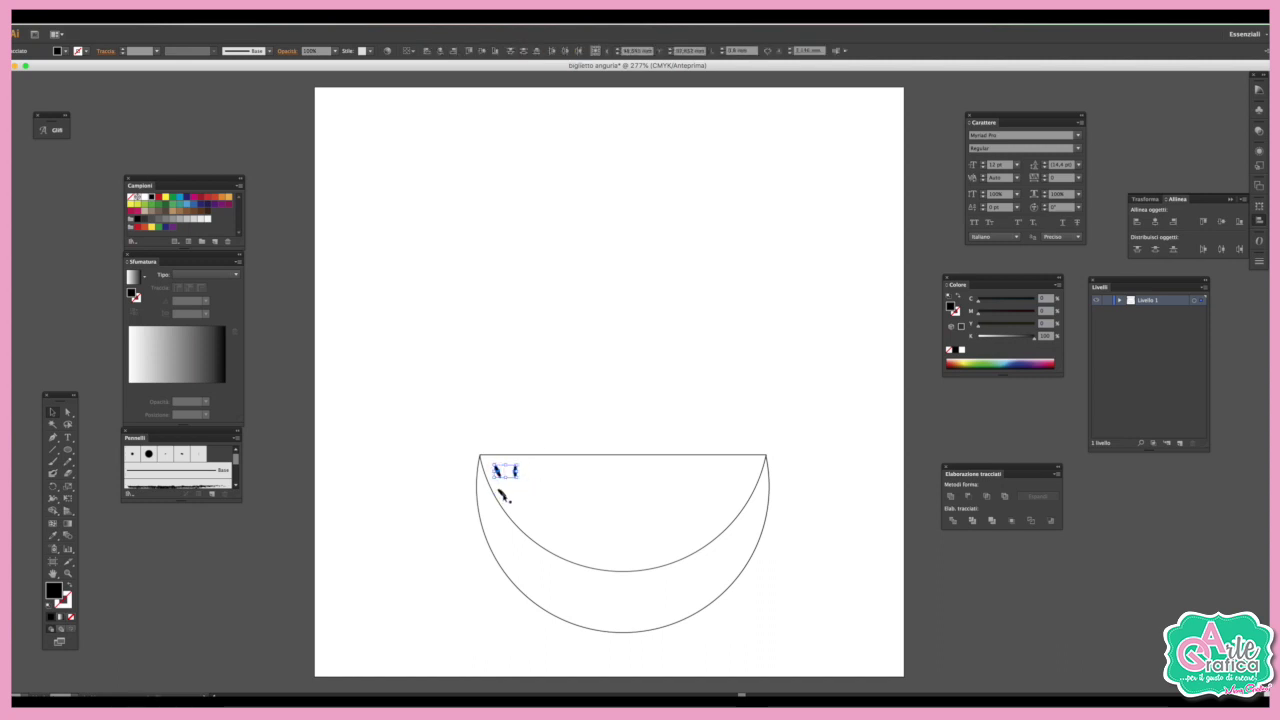
shift+click(503, 495)
drag(505, 496, 543, 498)
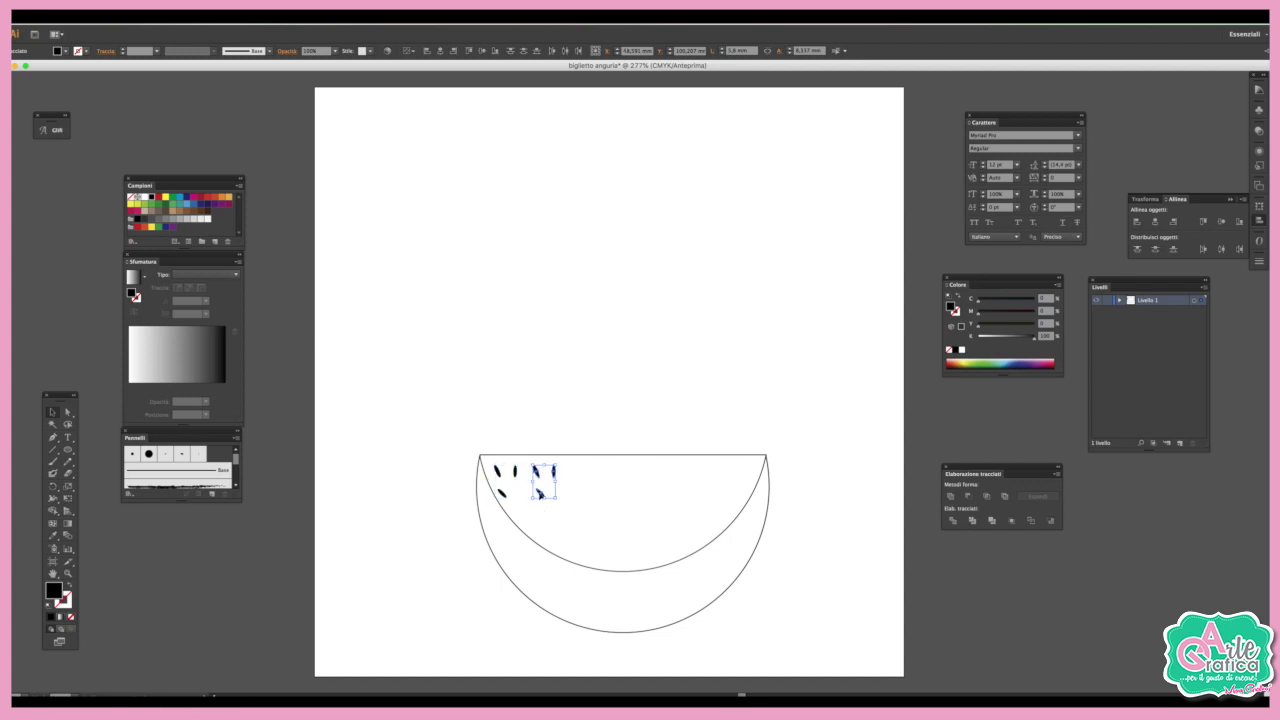
- Repeat the duplicate twice to add two more seed clusters across the slice
key(ctrl+d)
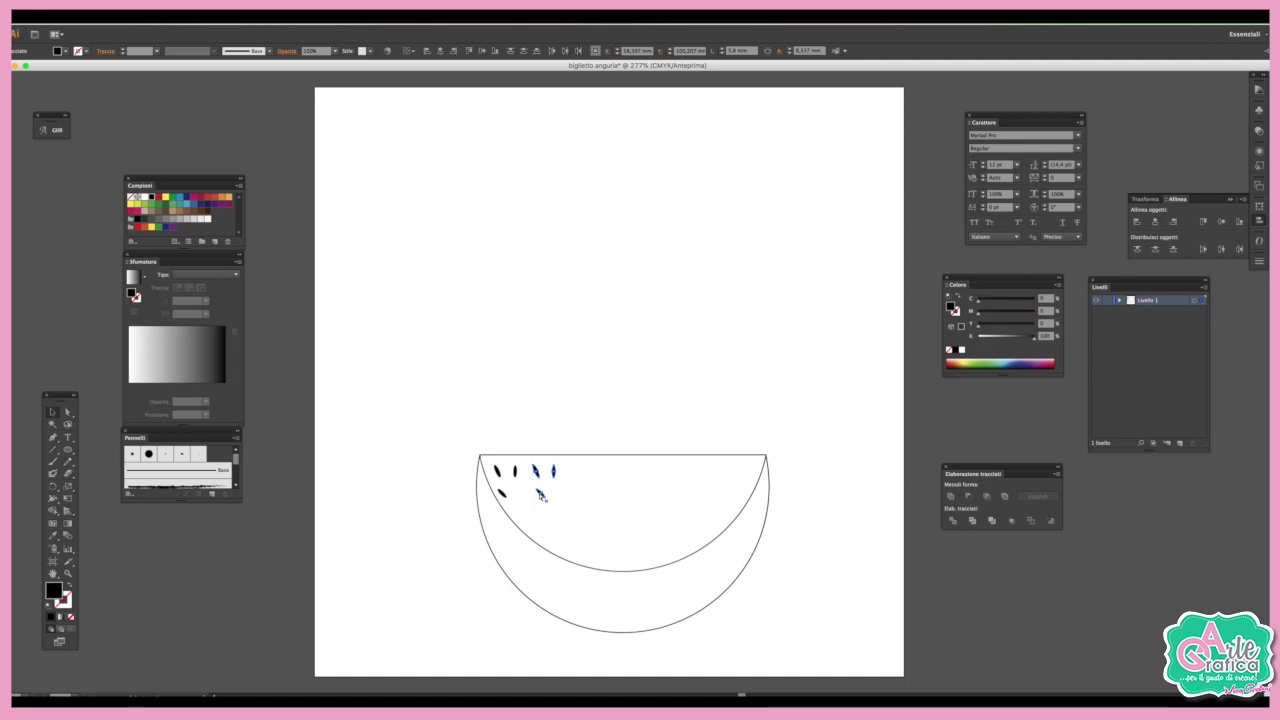
key(ctrl+d)
key(ctrl+d)
key(ctrl+d)
key(ctrl+d)
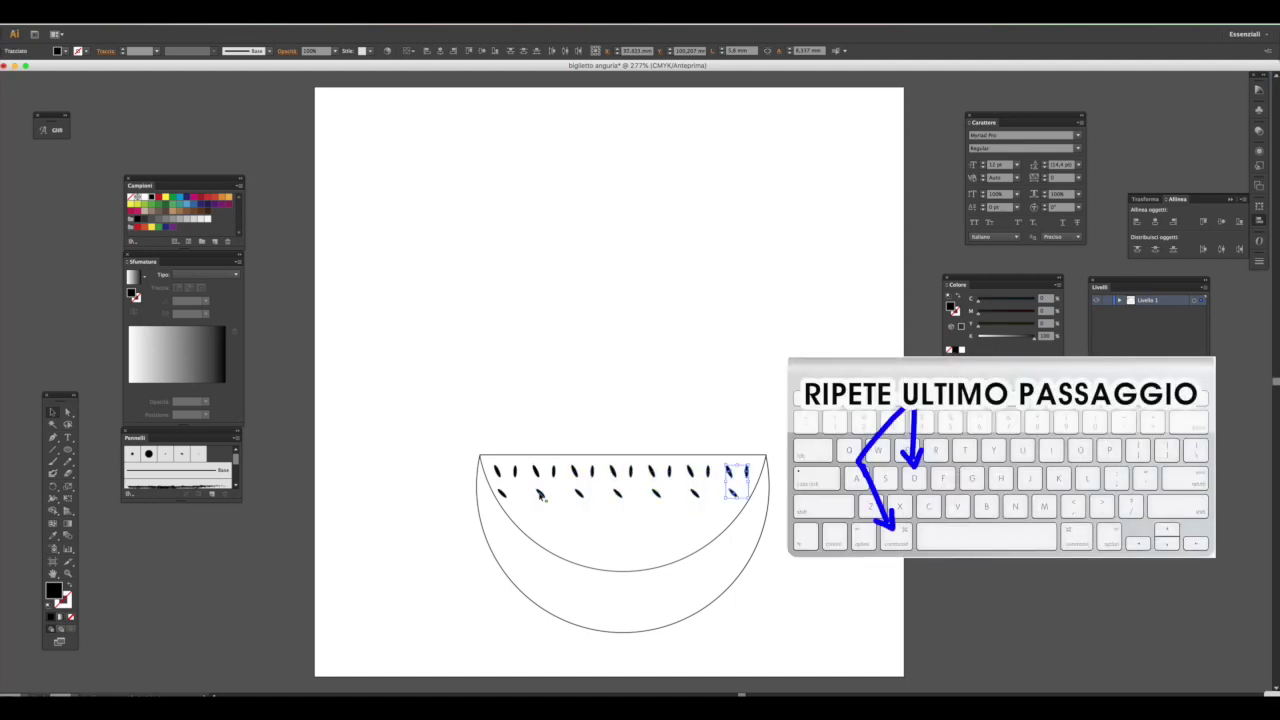
click(858, 598)
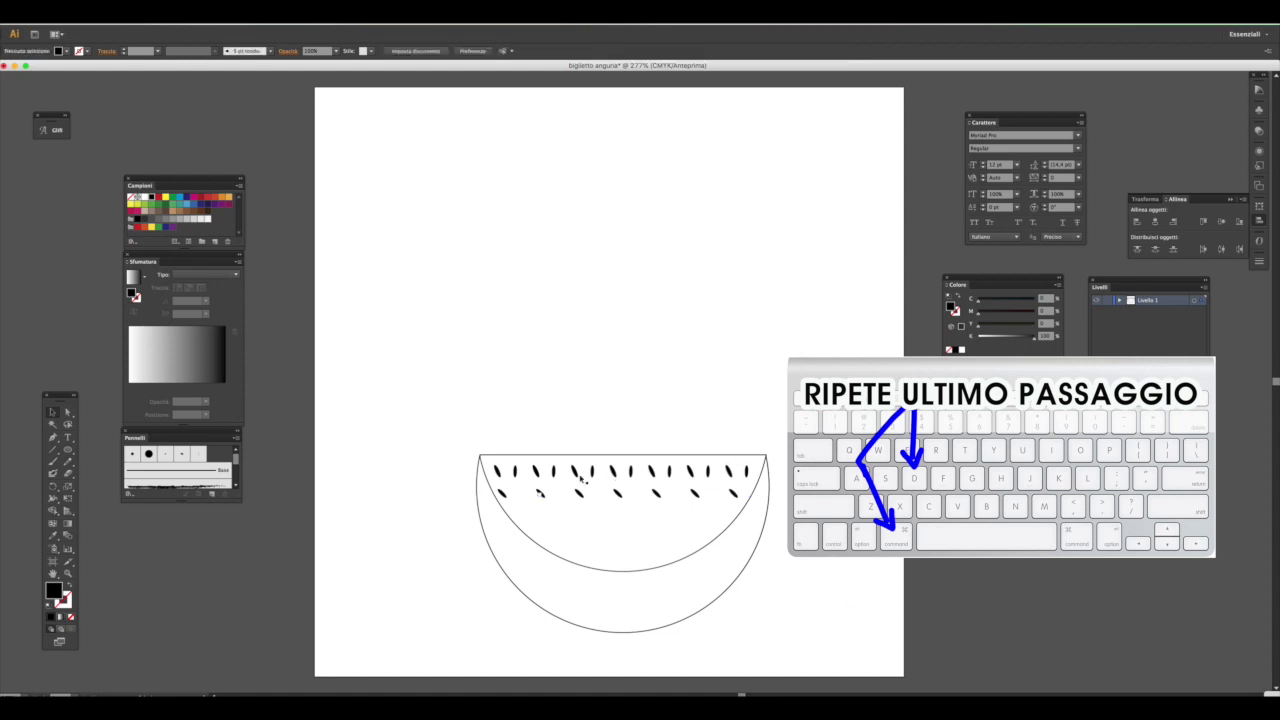
- Copy the seven top-row seeds downward and repeat for another row below
click(514, 470)
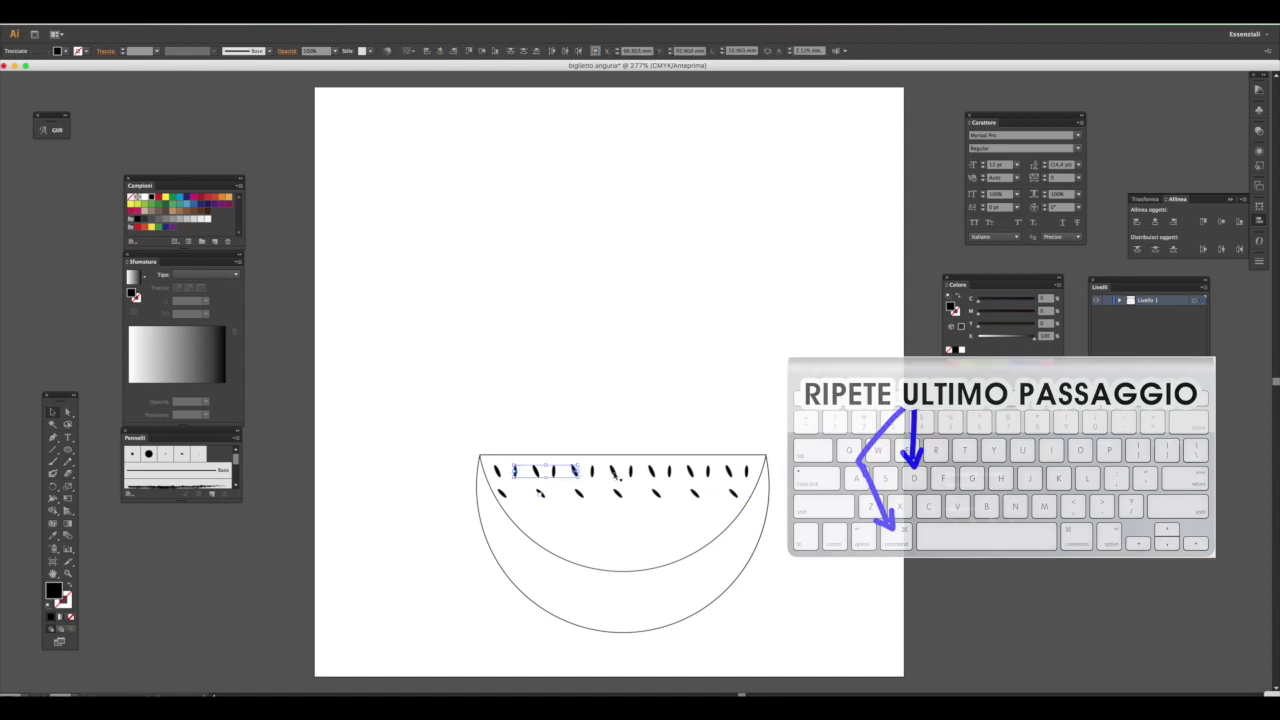
shift+click(553, 470)
shift+click(592, 470)
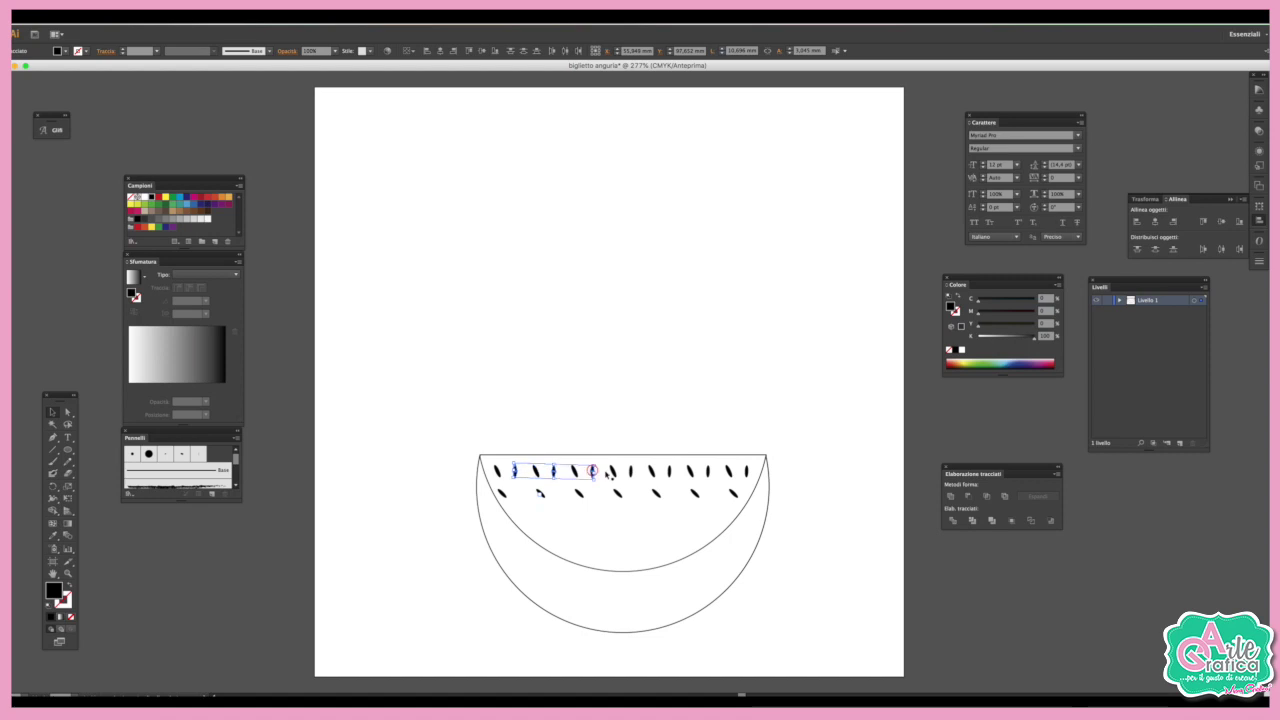
shift+click(632, 471)
shift+click(670, 471)
shift+click(708, 471)
shift+click(747, 471)
drag(747, 470, 737, 505)
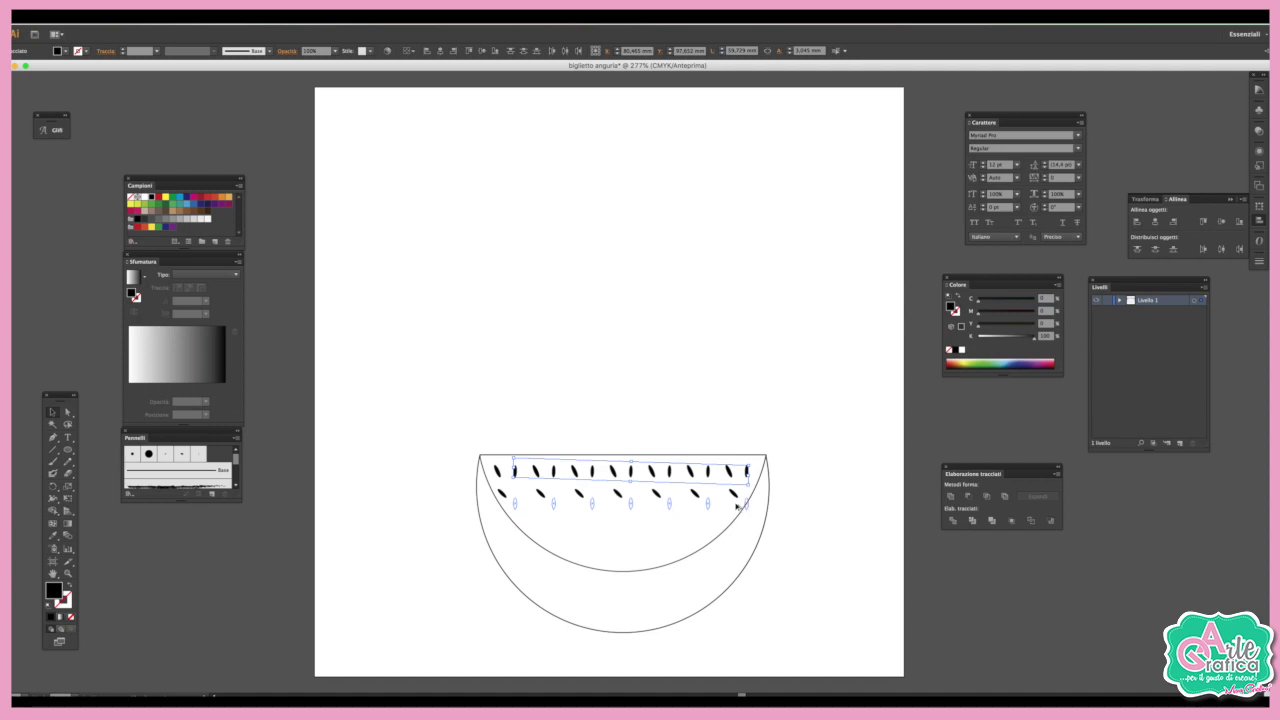
drag(737, 505, 737, 507)
key(ctrl+d)
key(ctrl+d)
click(803, 495)
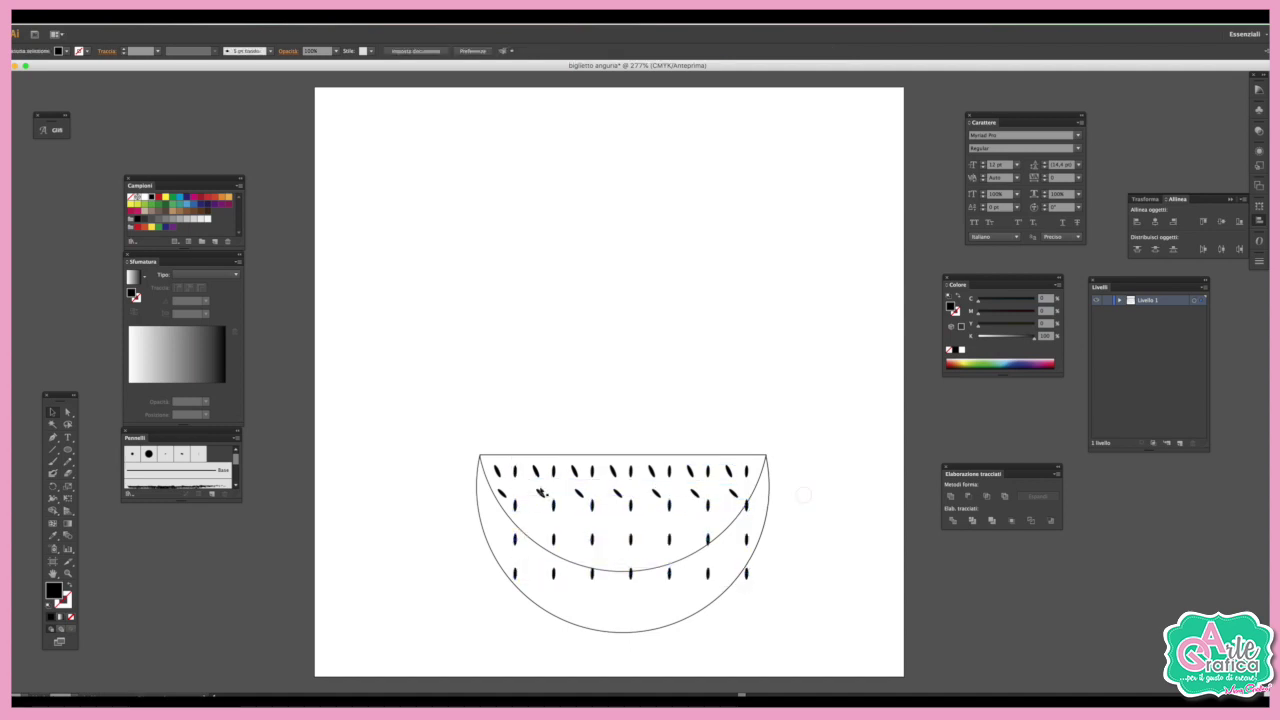
- Copy the slanted second-row seeds across, then delete the bottom seeds and extra lower arc
click(500, 493)
shift+click(540, 493)
shift+click(578, 492)
drag(578, 492, 617, 493)
key(ctrl+d)
drag(851, 557, 480, 597)
key(Delete)
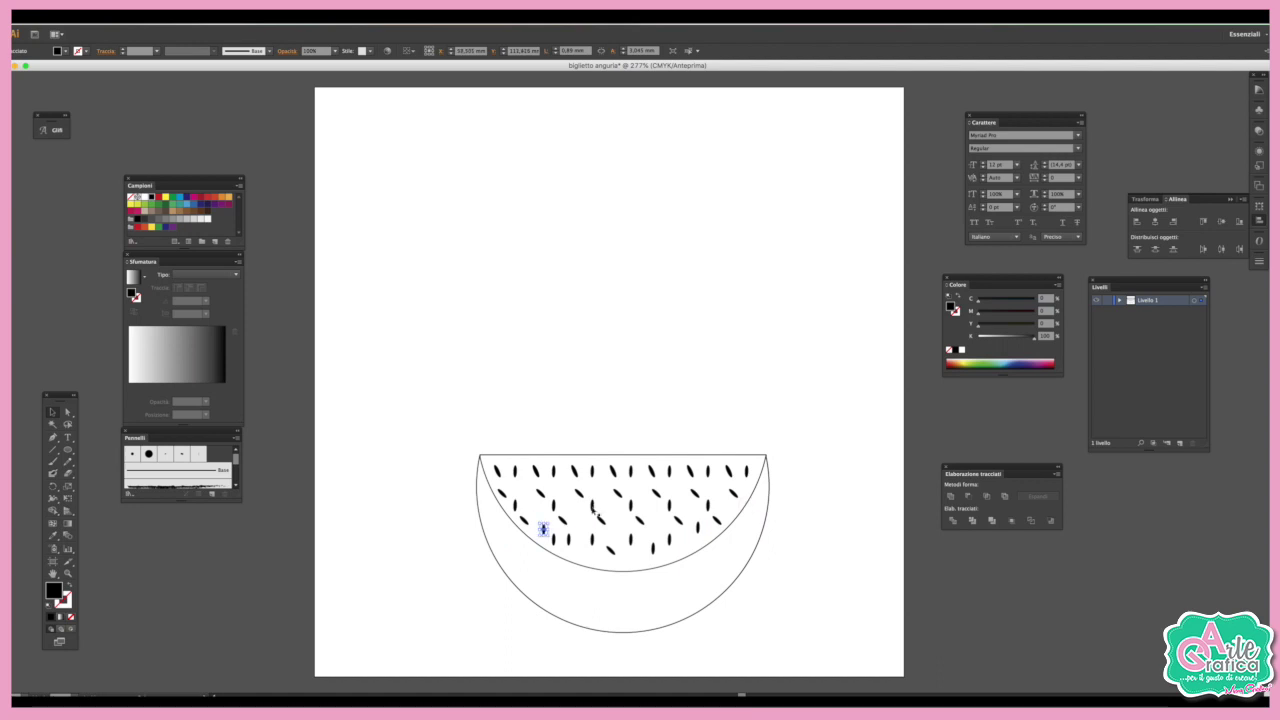
- Drag individual seeds into irregular, scattered spots inside the flesh
drag(545, 500, 704, 499)
click(820, 489)
drag(564, 522, 586, 509)
click(839, 478)
scroll(839, 478, down, 1)
drag(614, 522, 497, 457)
drag(524, 507, 667, 526)
mouse_move(543, 478)
mouse_down()
mouse_move(570, 526)
mouse_move(623, 534)
mouse_up()
drag(545, 517, 577, 526)
drag(718, 507, 720, 467)
click(793, 517)
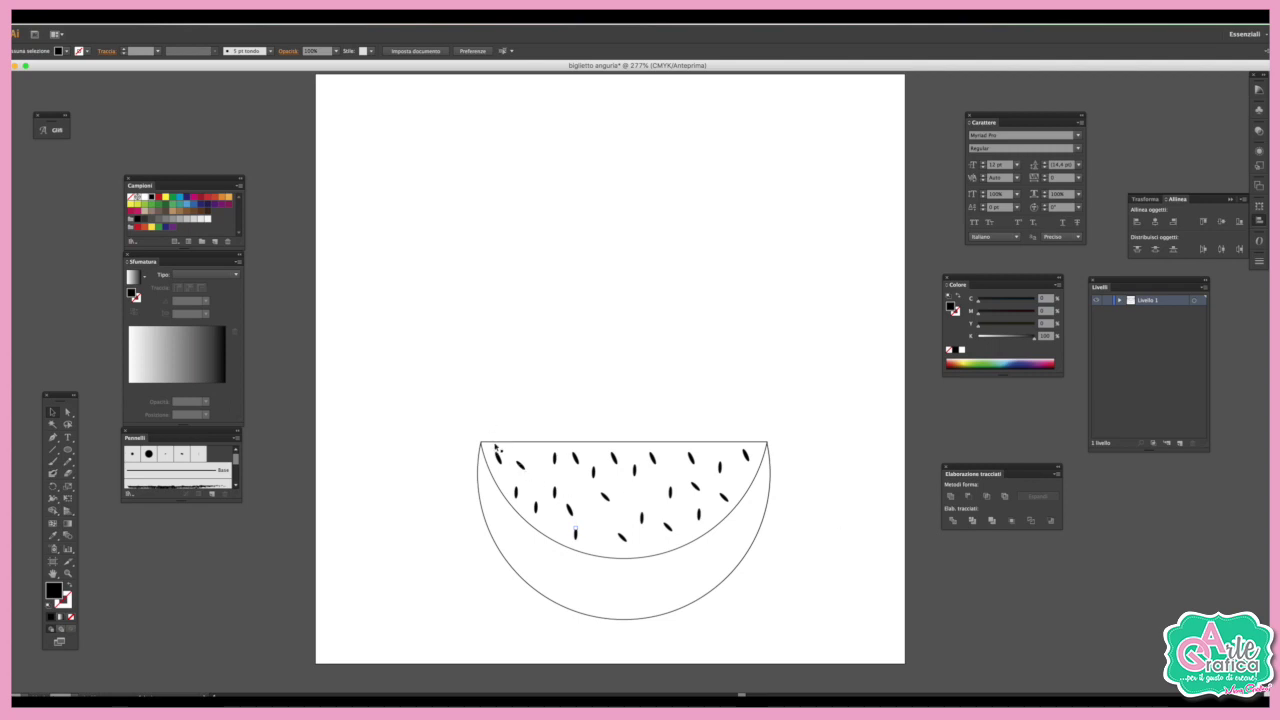
drag(424, 425, 791, 634)
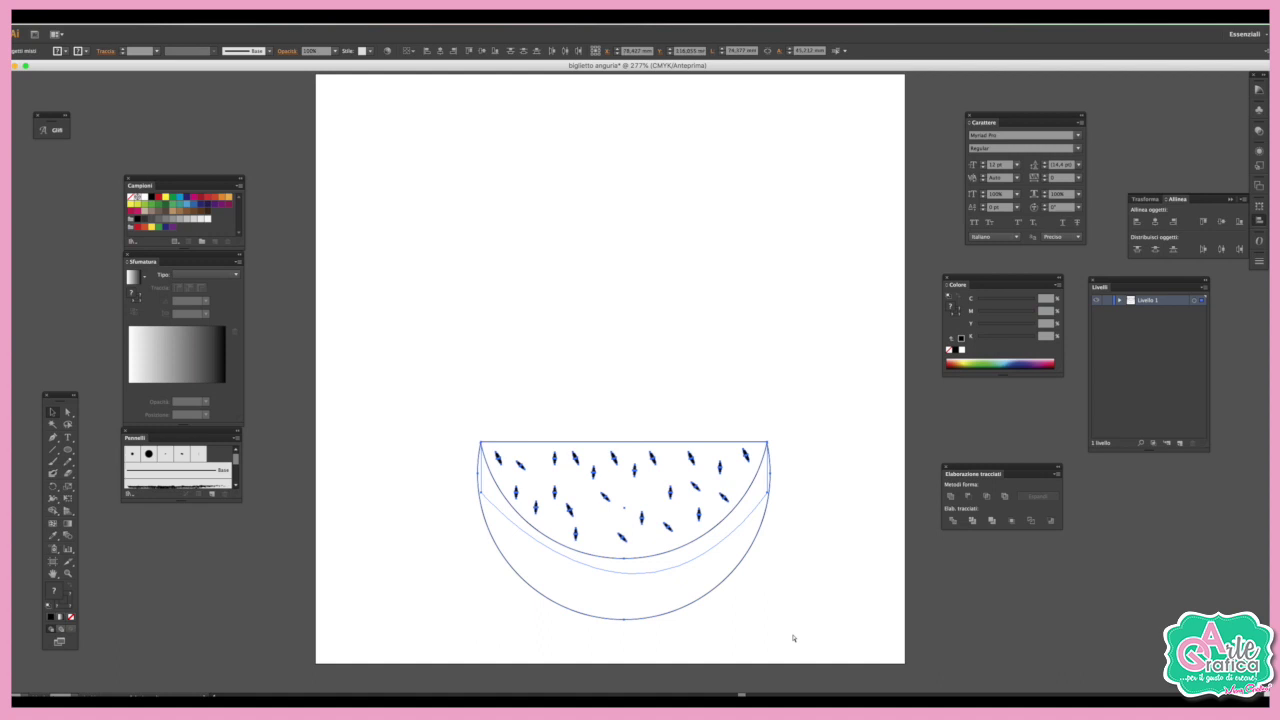
- Scale the whole watermelon up, narrow it to the page width, and move it to the artboard top
key(ctrl+minus)
key(v)
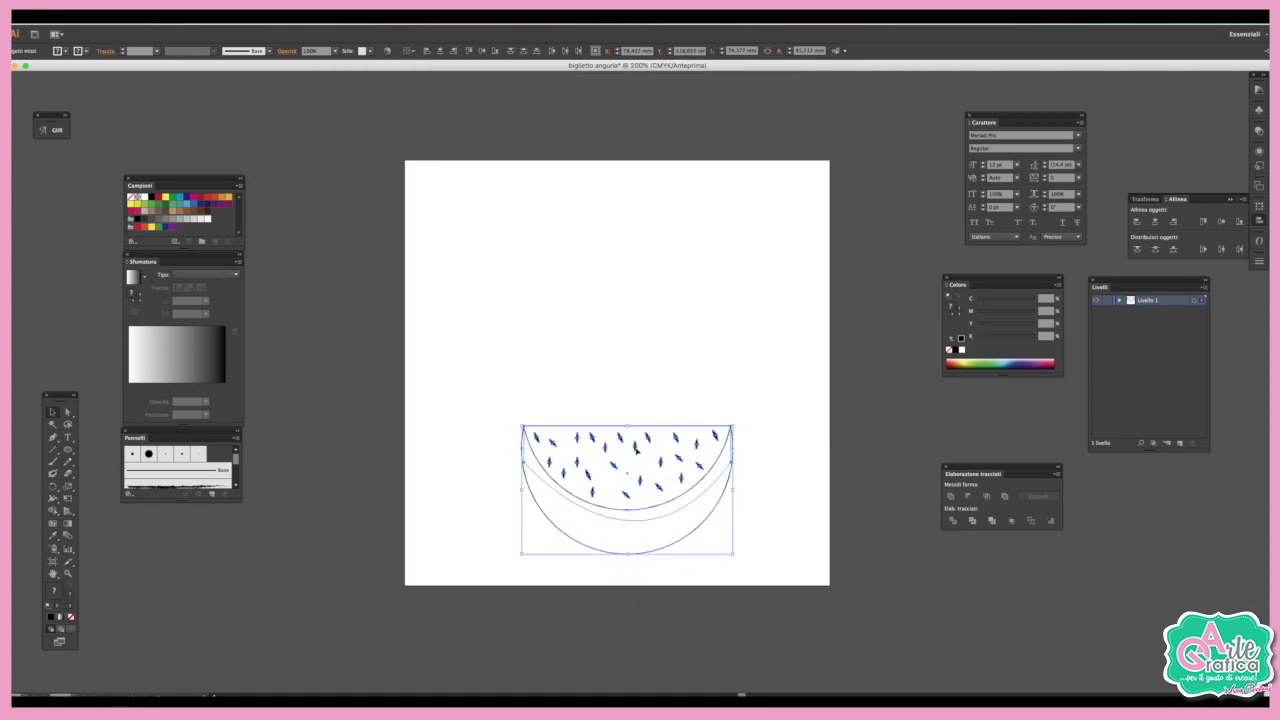
drag(627, 426, 620, 299)
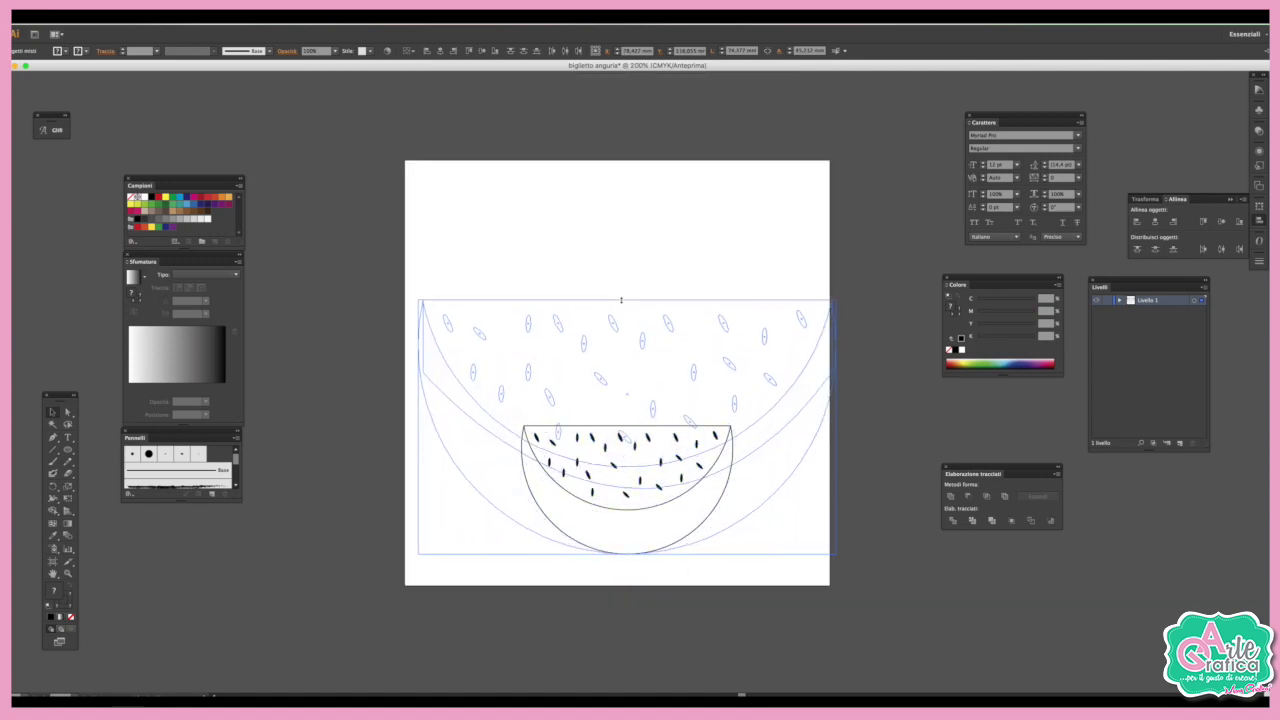
drag(620, 299, 620, 285)
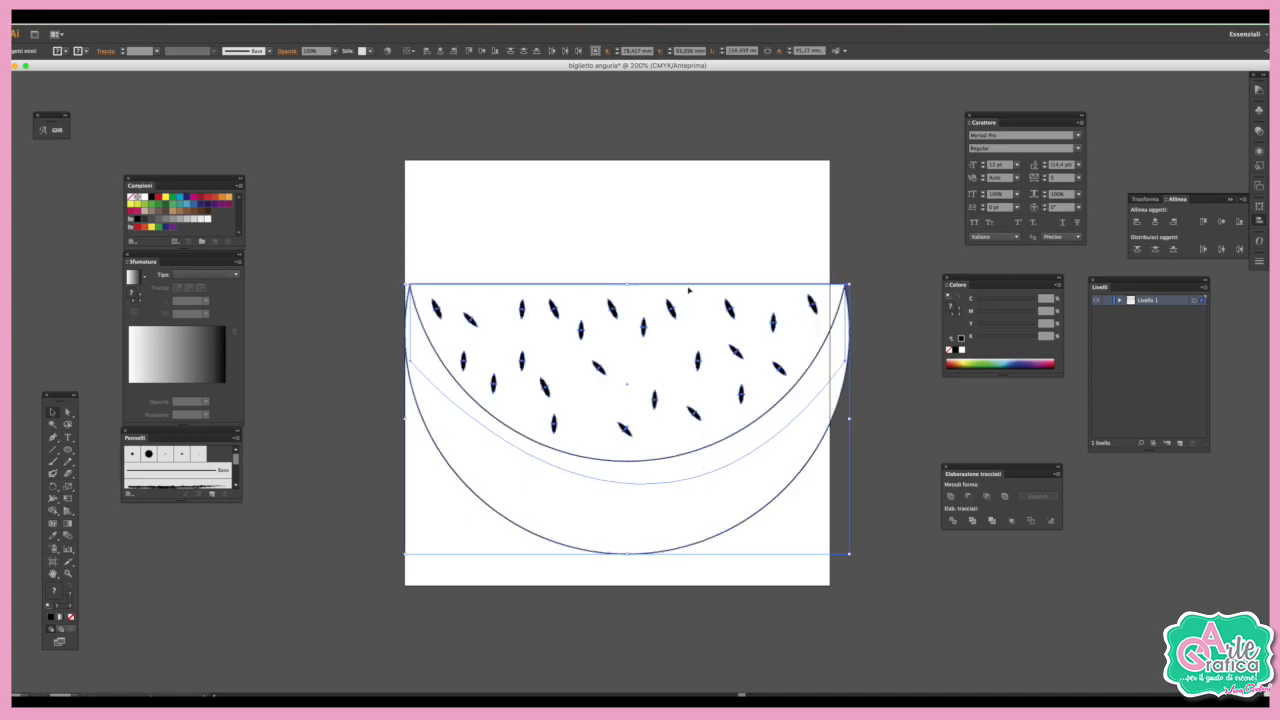
drag(849, 418, 830, 418)
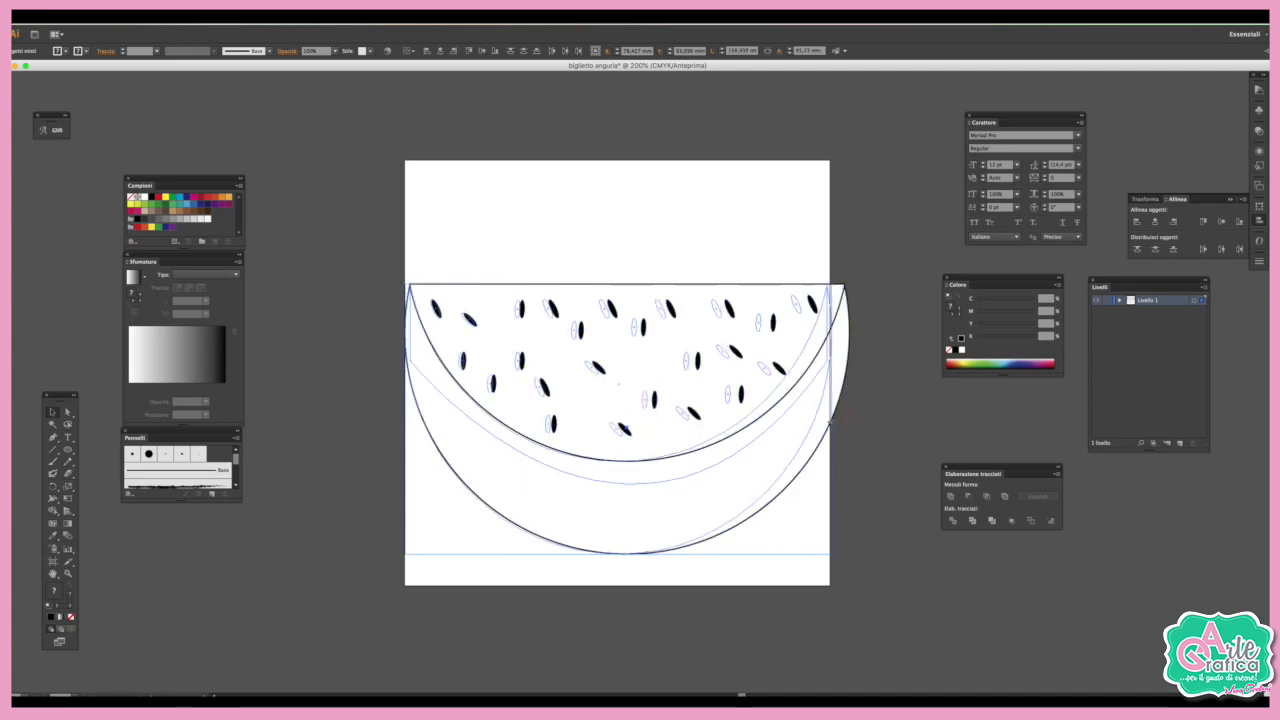
mouse_move(670, 535)
mouse_down()
mouse_move(670, 412)
mouse_move(618, 445)
mouse_up()
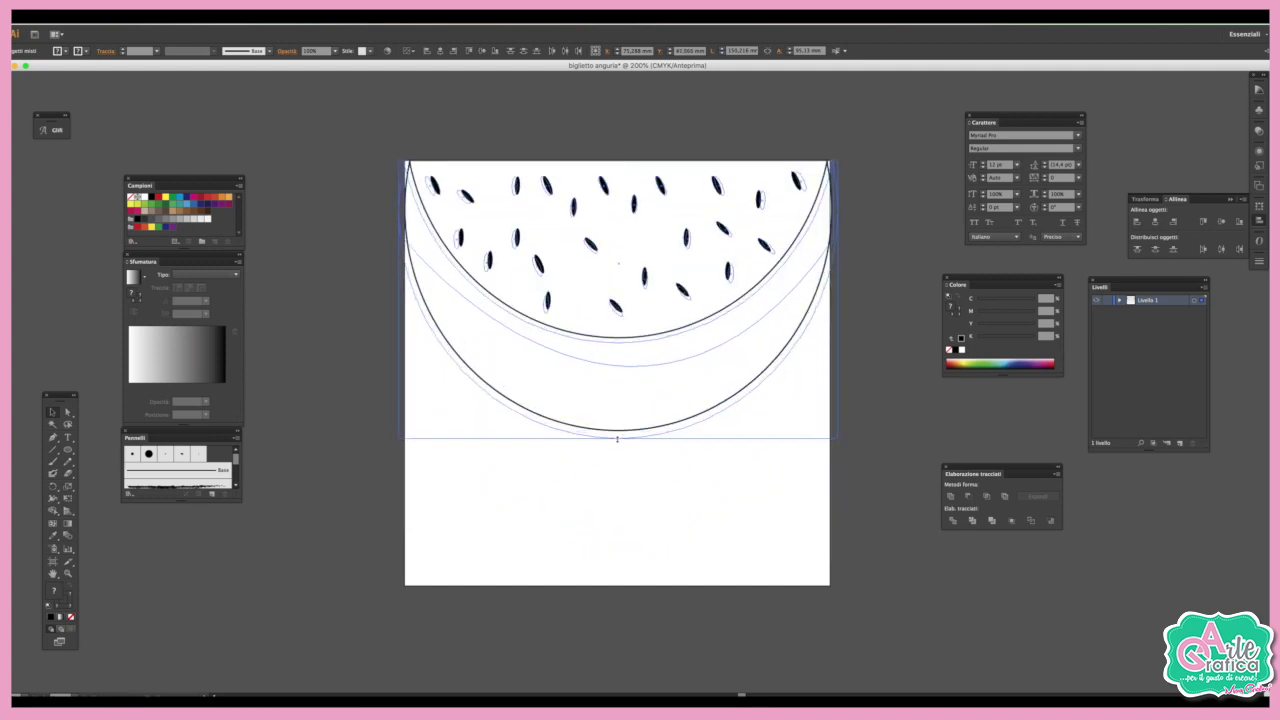
click(900, 438)
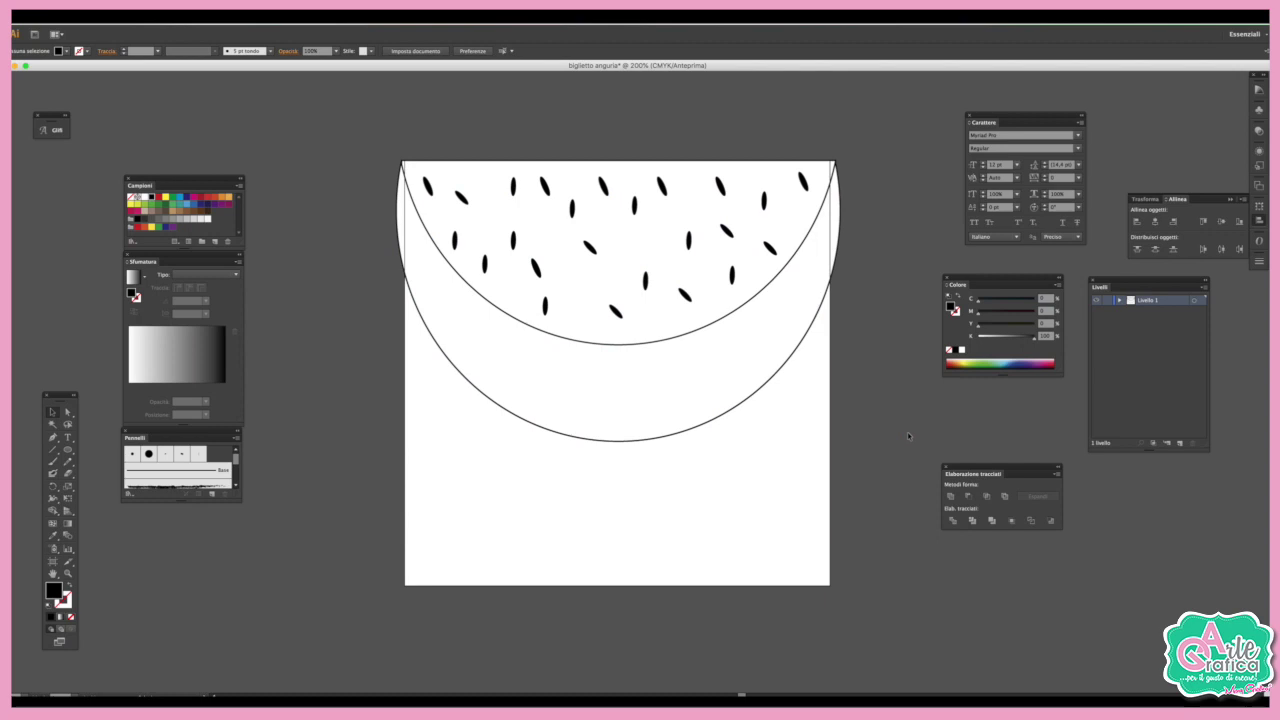
- Fill the inner flesh with a linear gradient running from pink to deep red
click(666, 322)
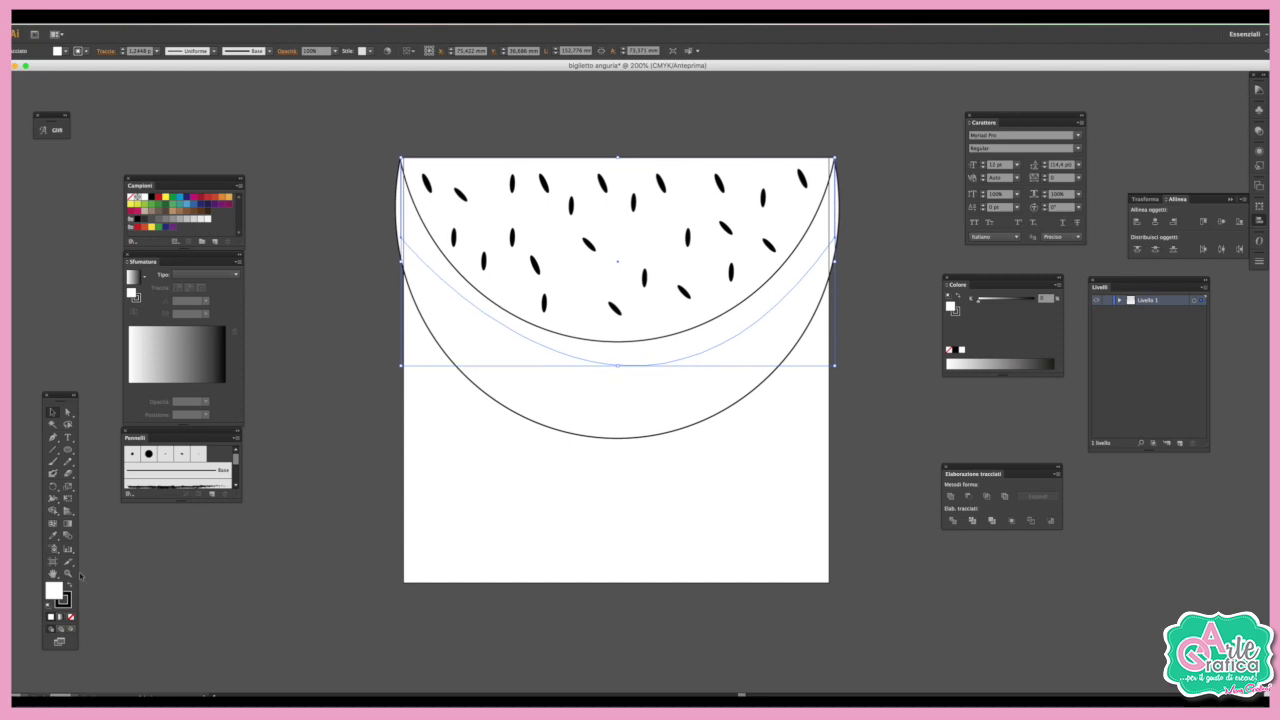
click(213, 275)
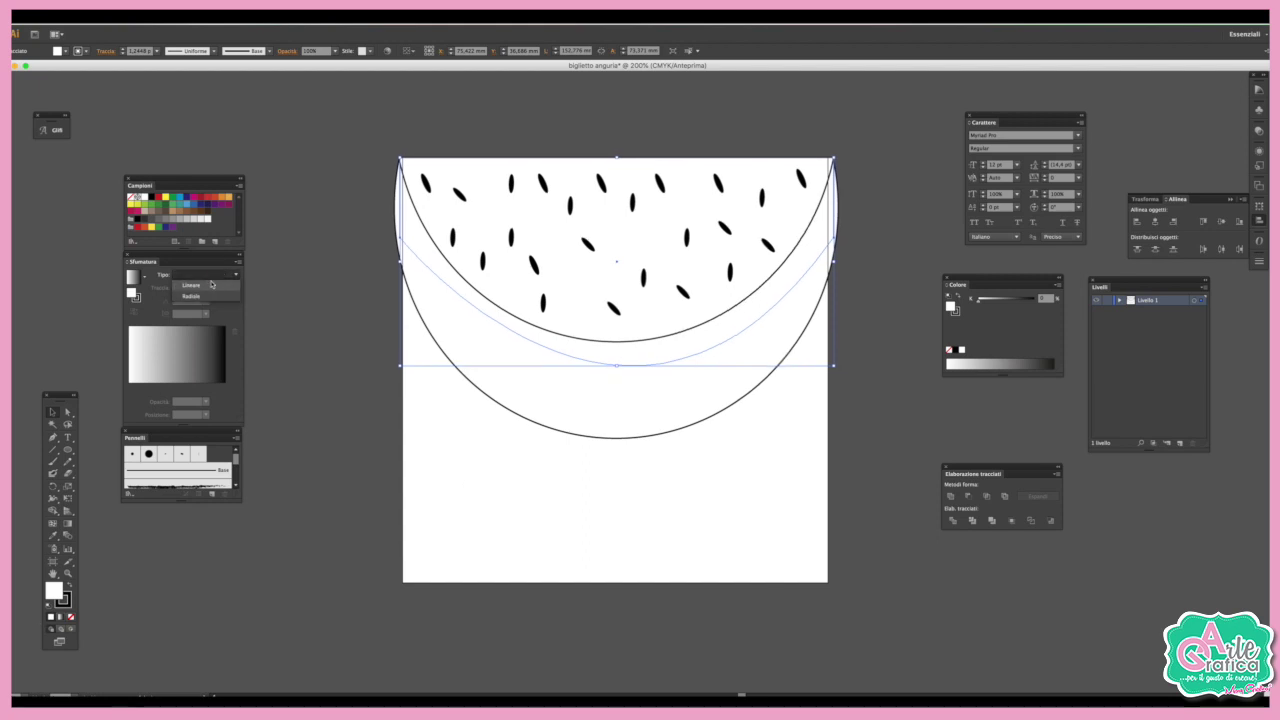
click(207, 287)
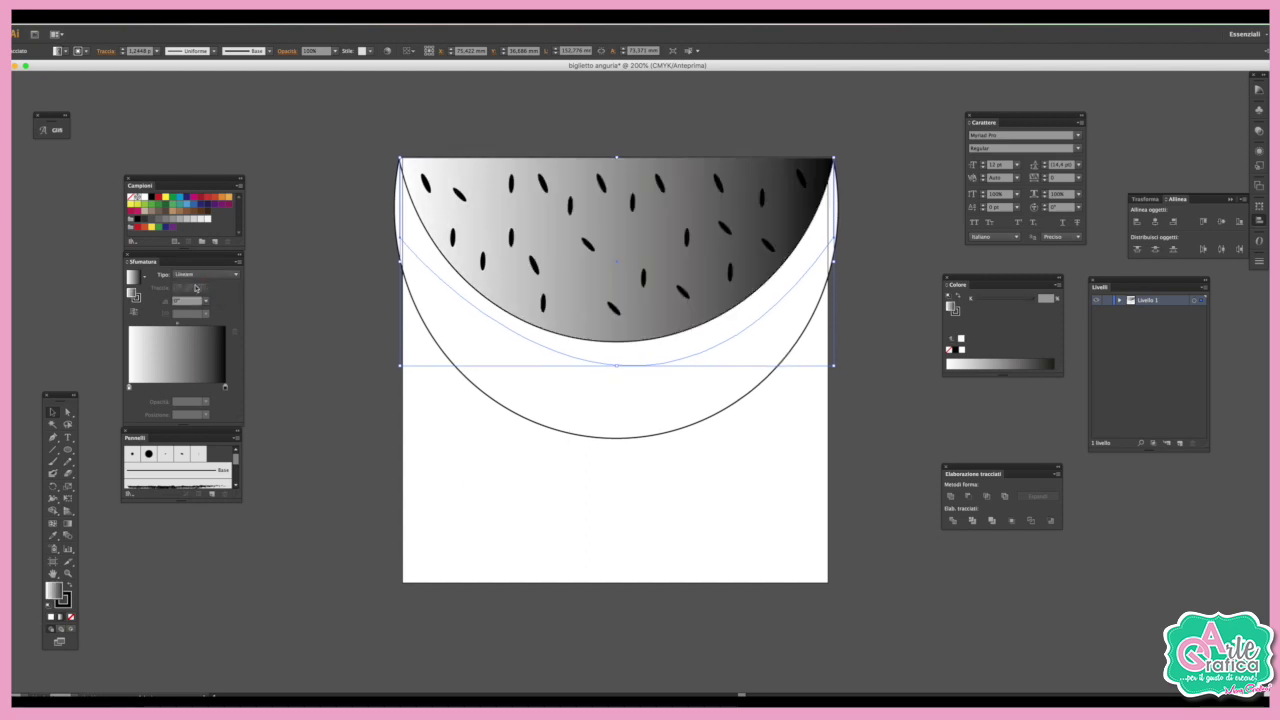
drag(193, 198, 130, 388)
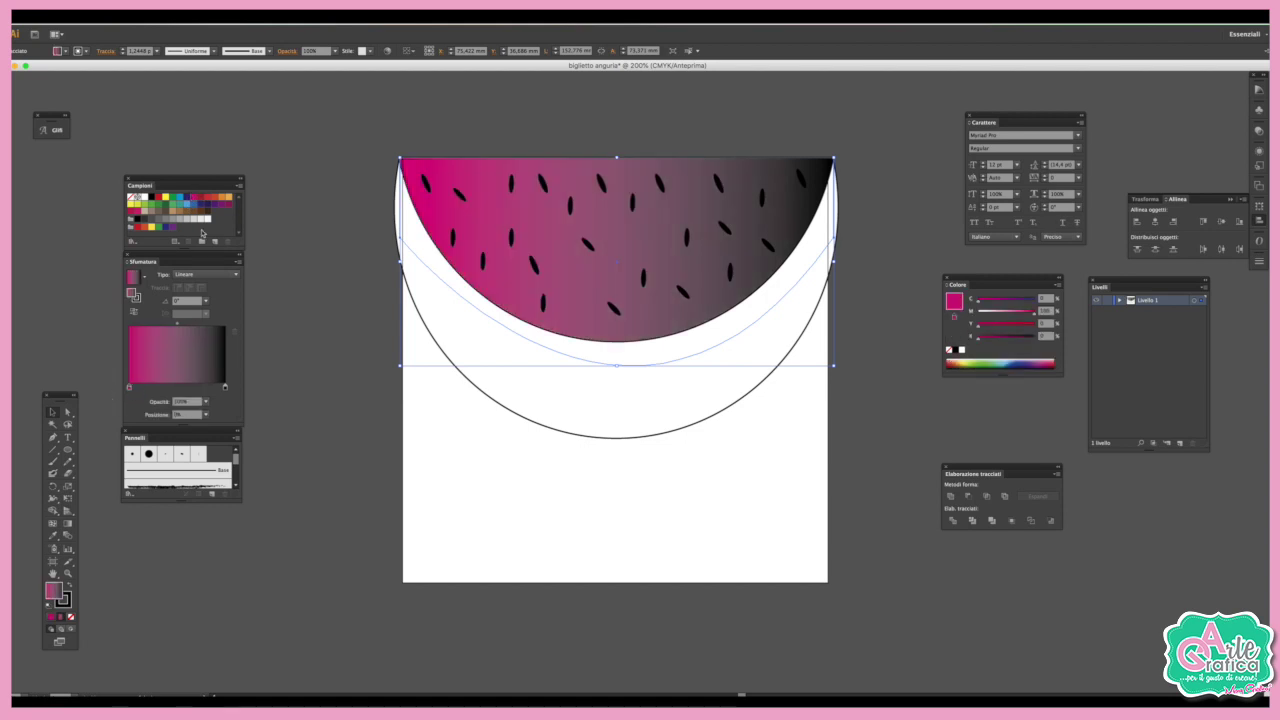
drag(200, 198, 225, 390)
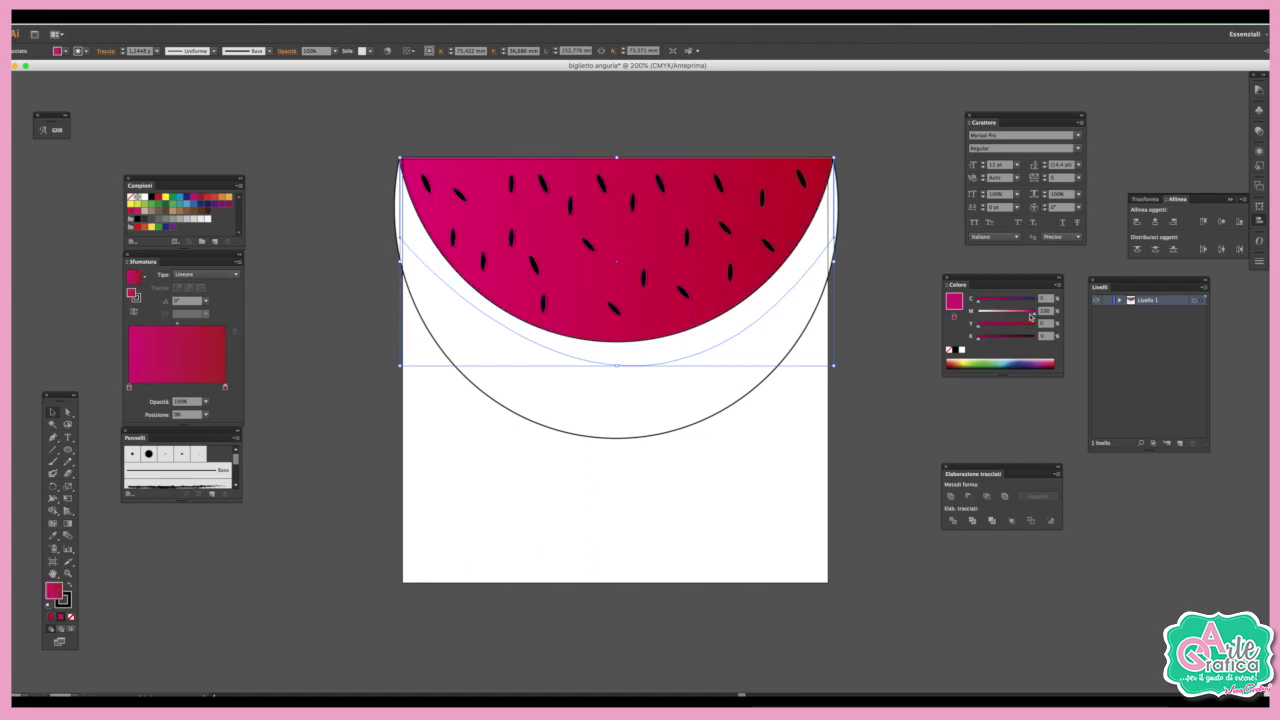
drag(1032, 318, 1012, 318)
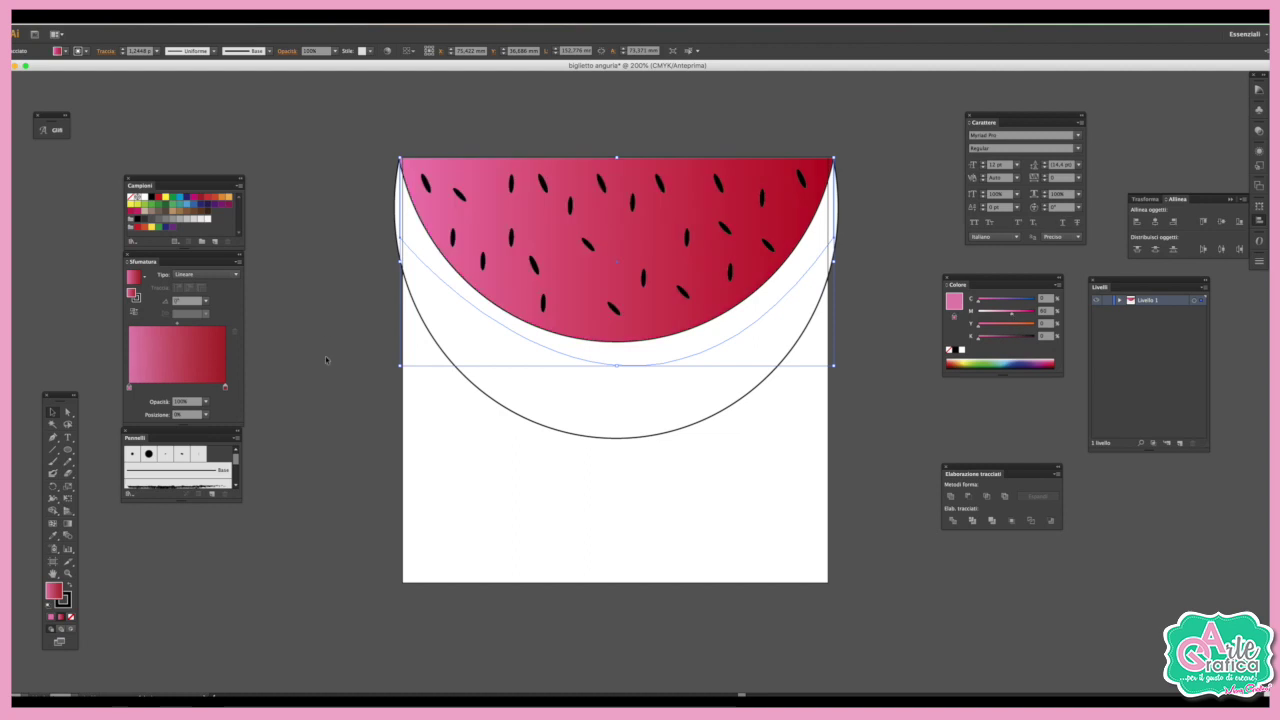
click(225, 389)
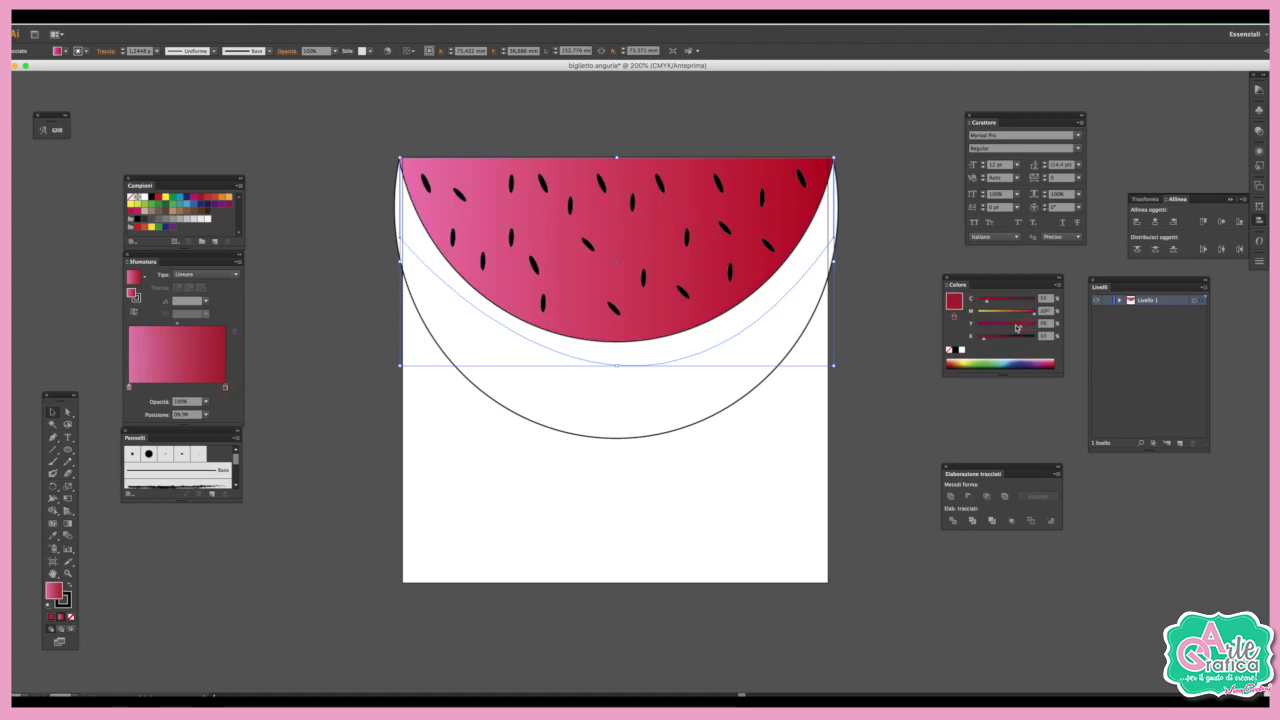
drag(1026, 321, 1022, 321)
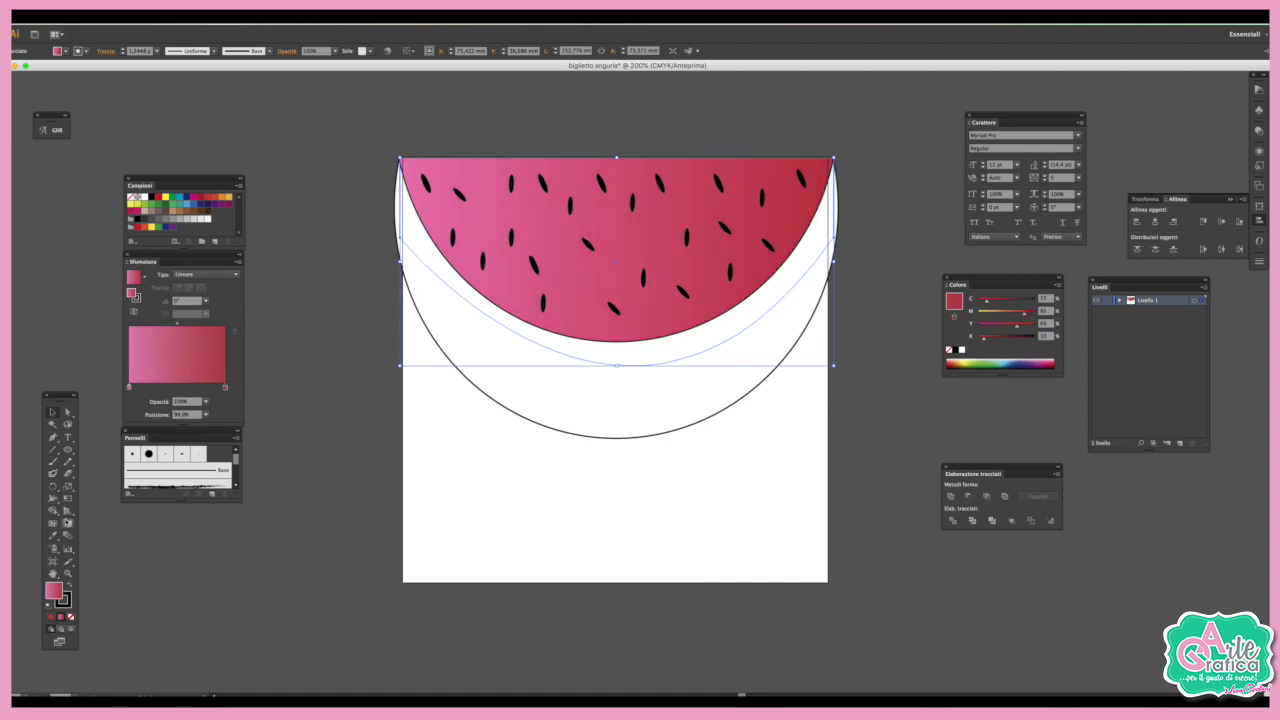
- Make the flesh gradient run vertically top to bottom and set its stroke to None
click(67, 522)
drag(616, 113, 598, 447)
click(53, 412)
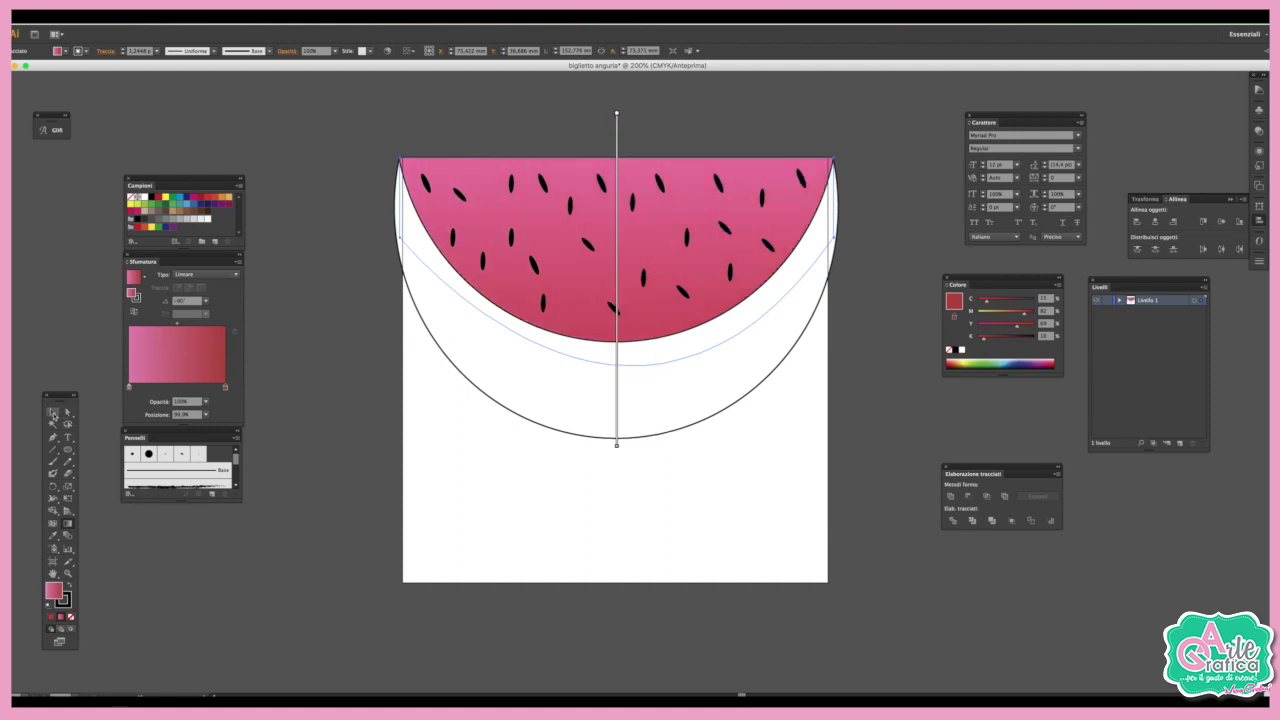
click(63, 600)
click(71, 617)
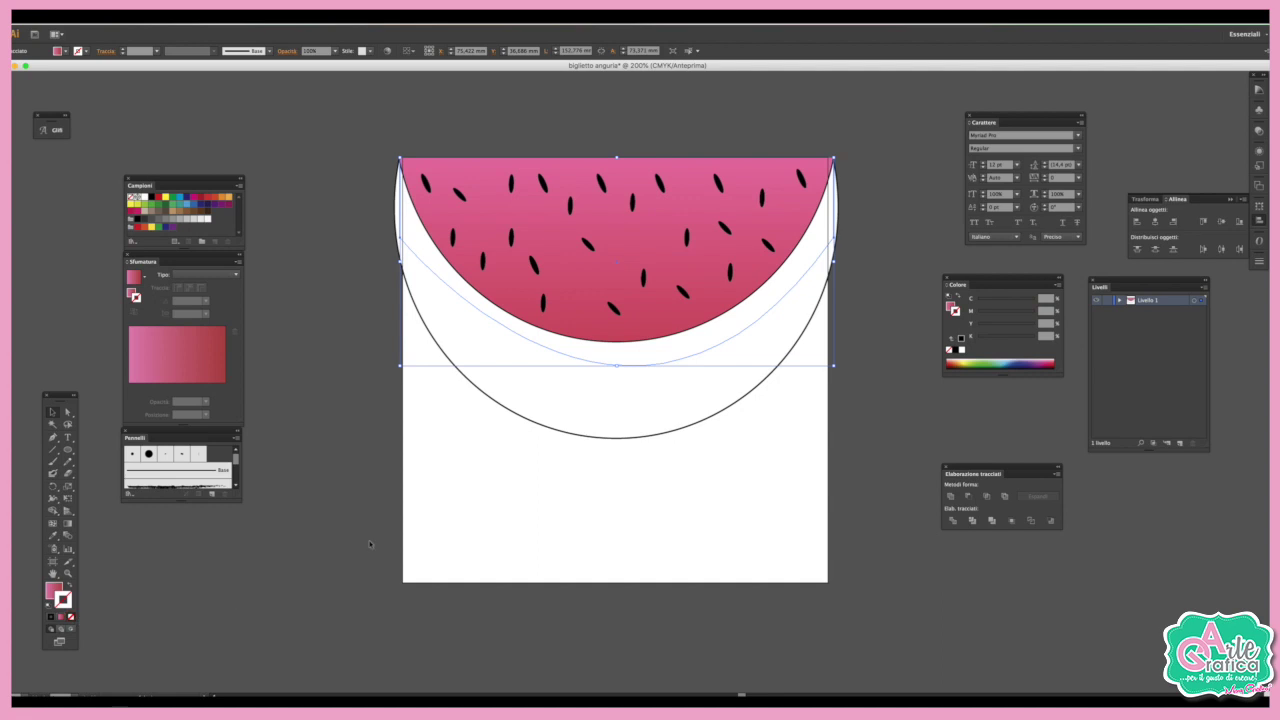
- Fill the outer rind shape solid dark green with no outline
click(362, 388)
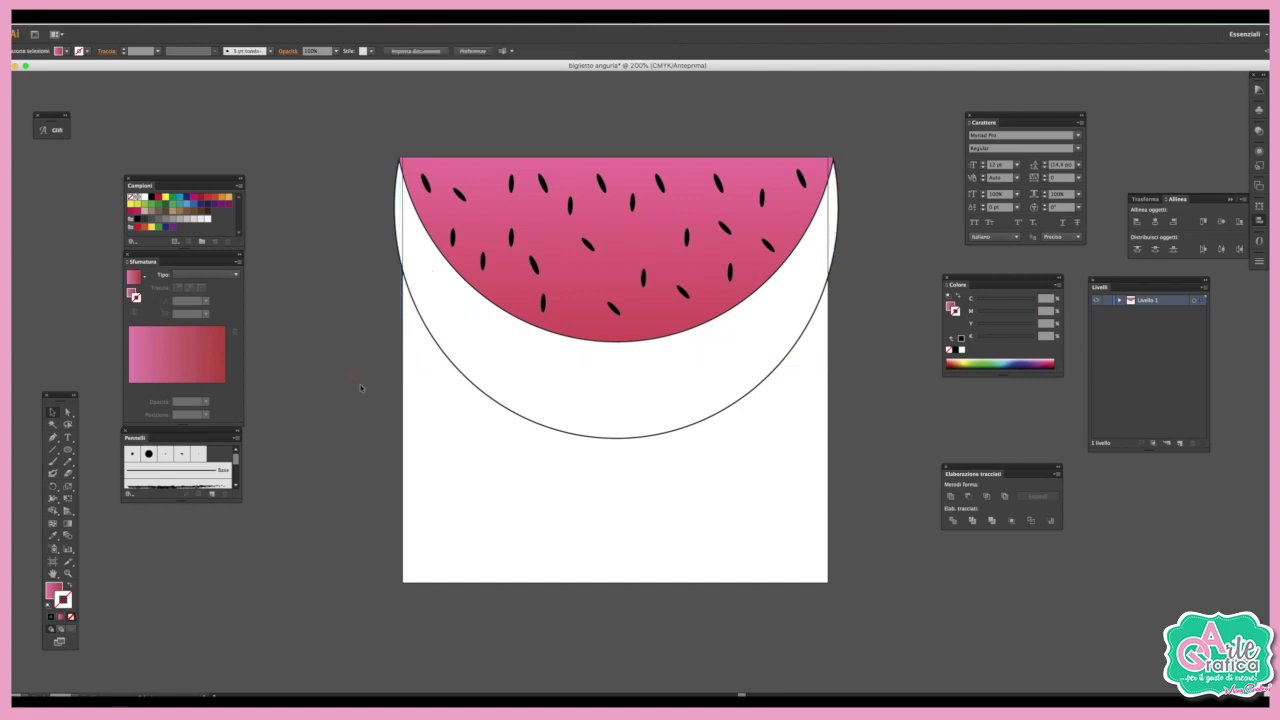
click(612, 404)
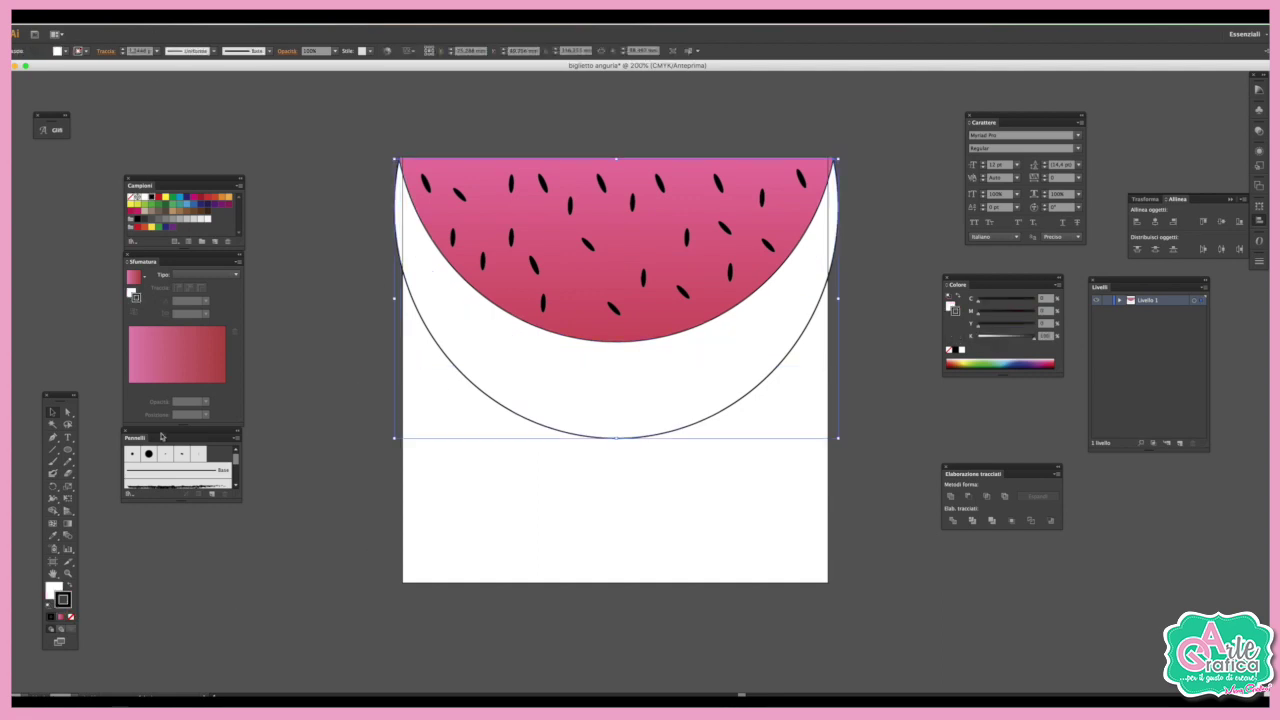
click(167, 206)
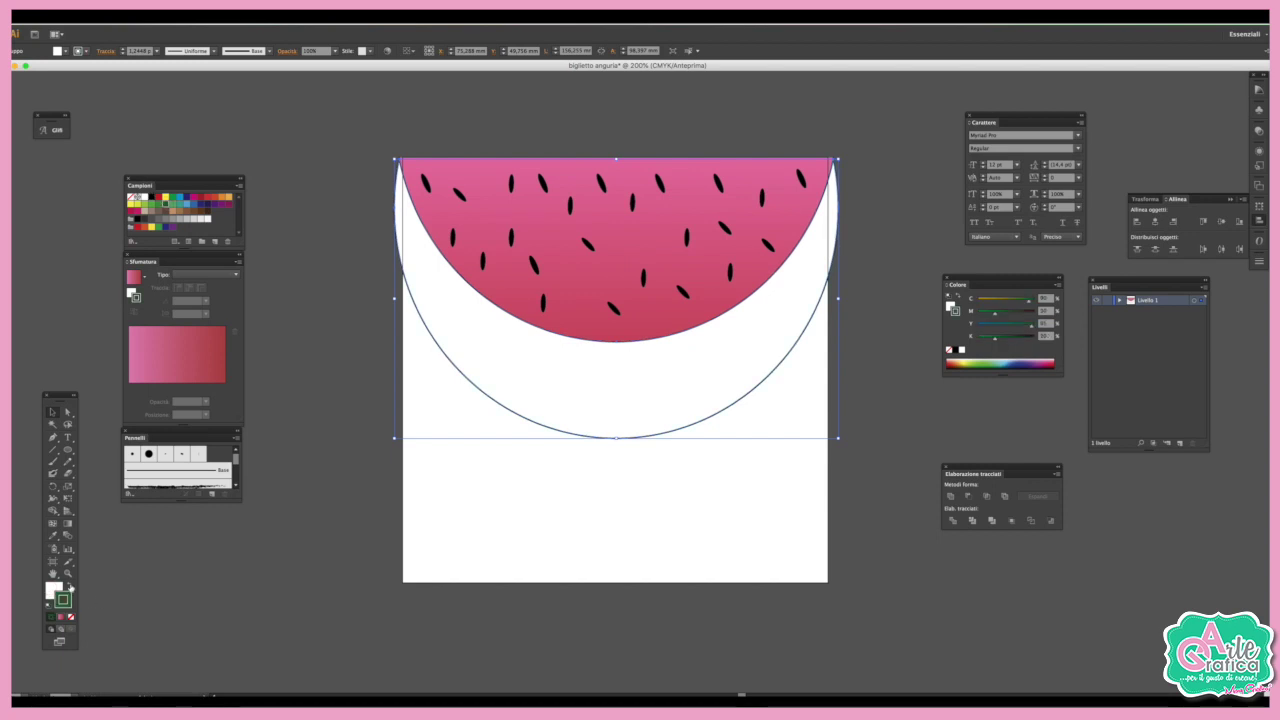
click(70, 588)
click(72, 617)
click(53, 590)
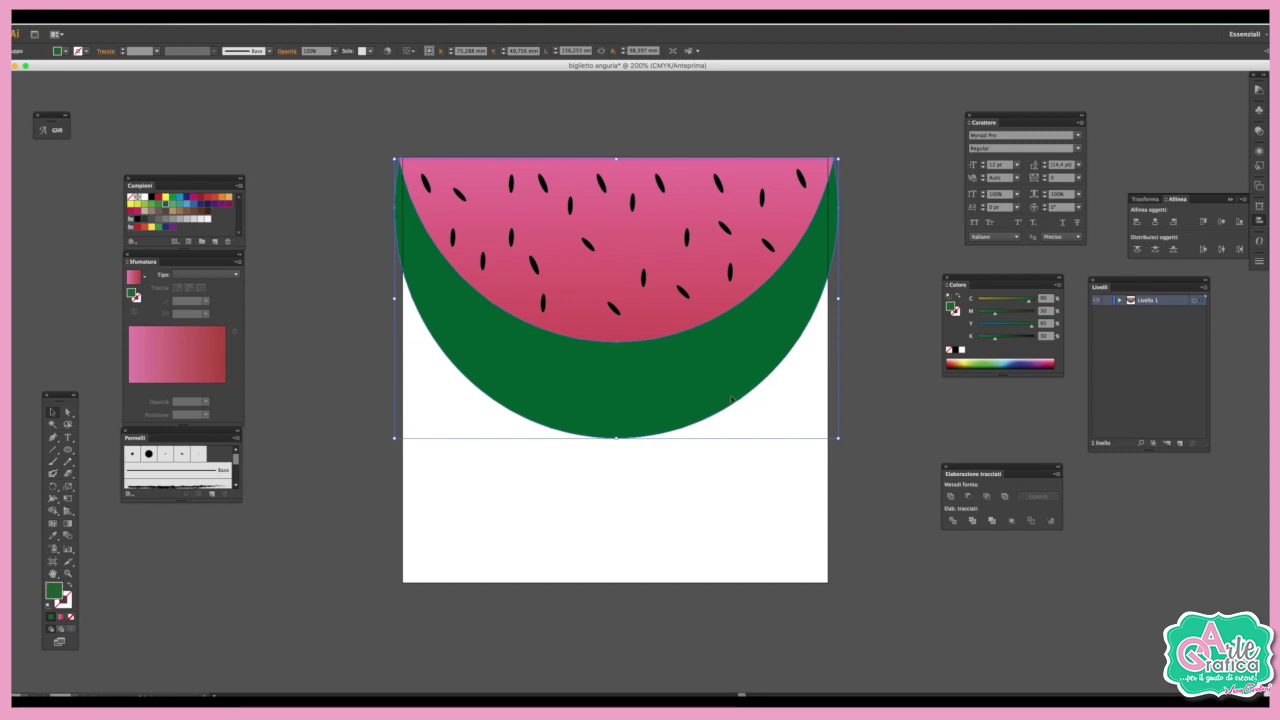
- Copy the rind and paste the copy in back
click(100, 15)
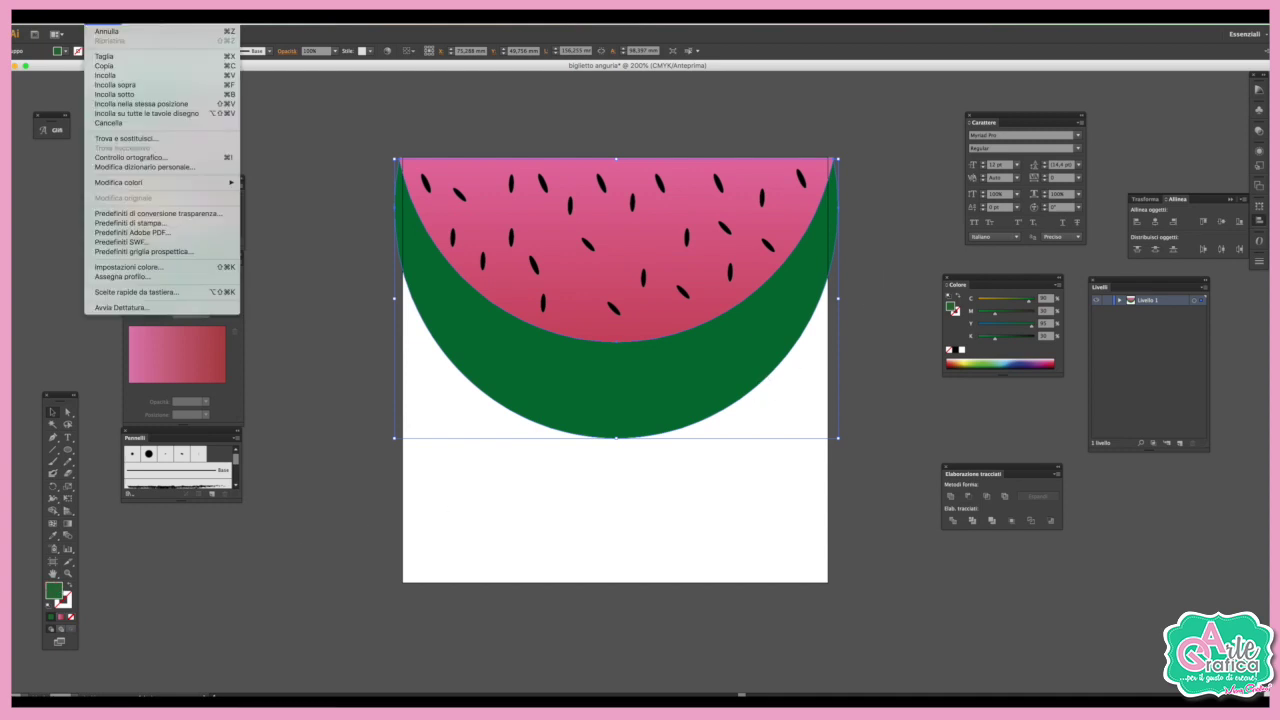
click(127, 66)
click(100, 15)
click(122, 93)
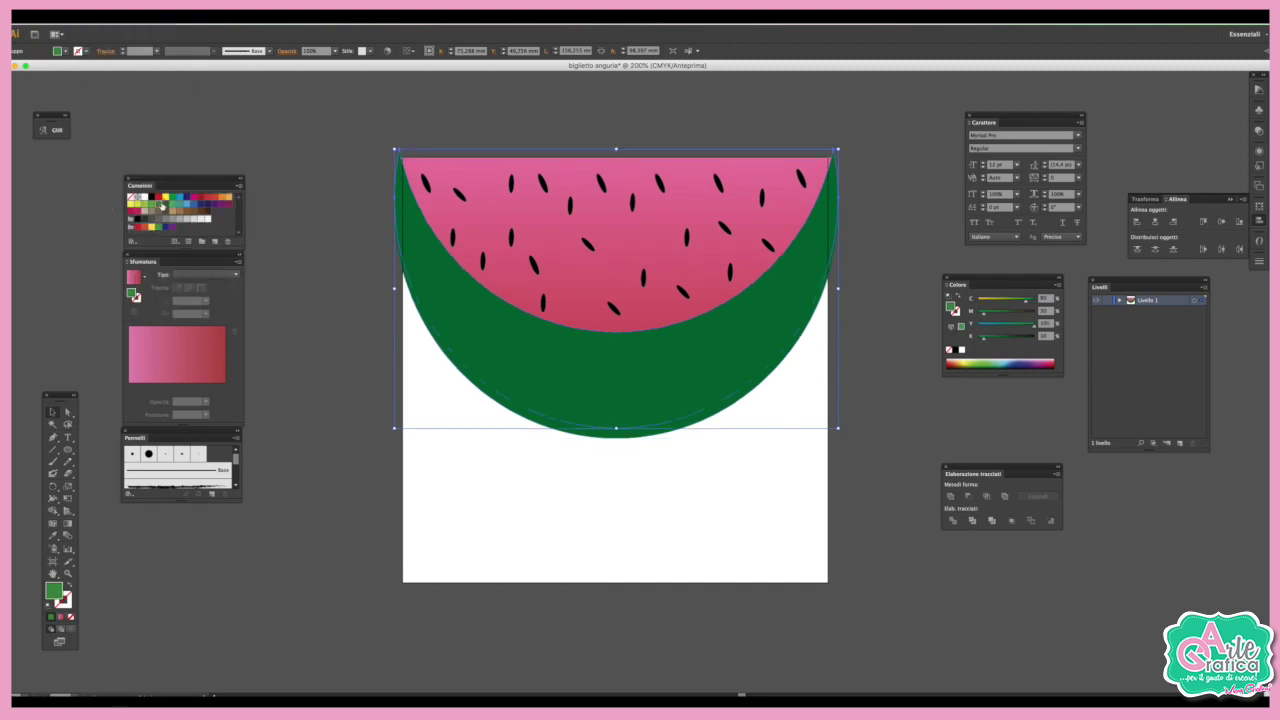
- Colour the back rind copy light green and paste another copy behind it
click(160, 204)
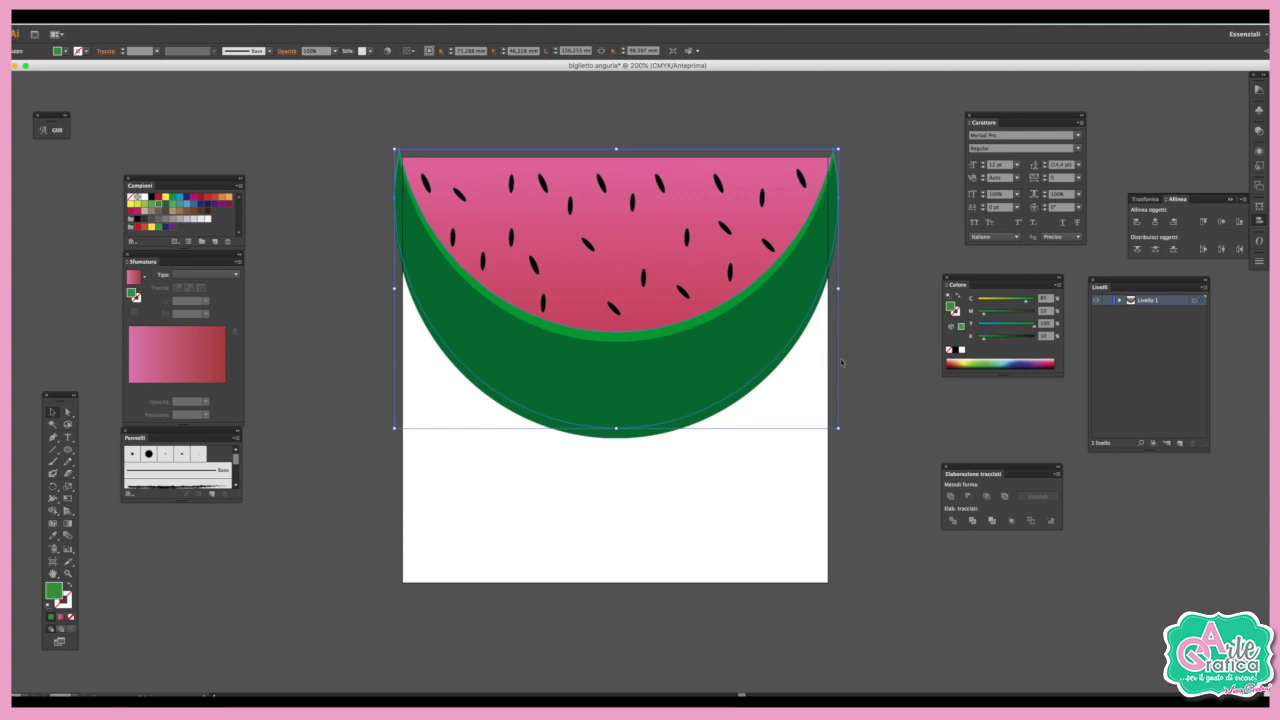
click(105, 16)
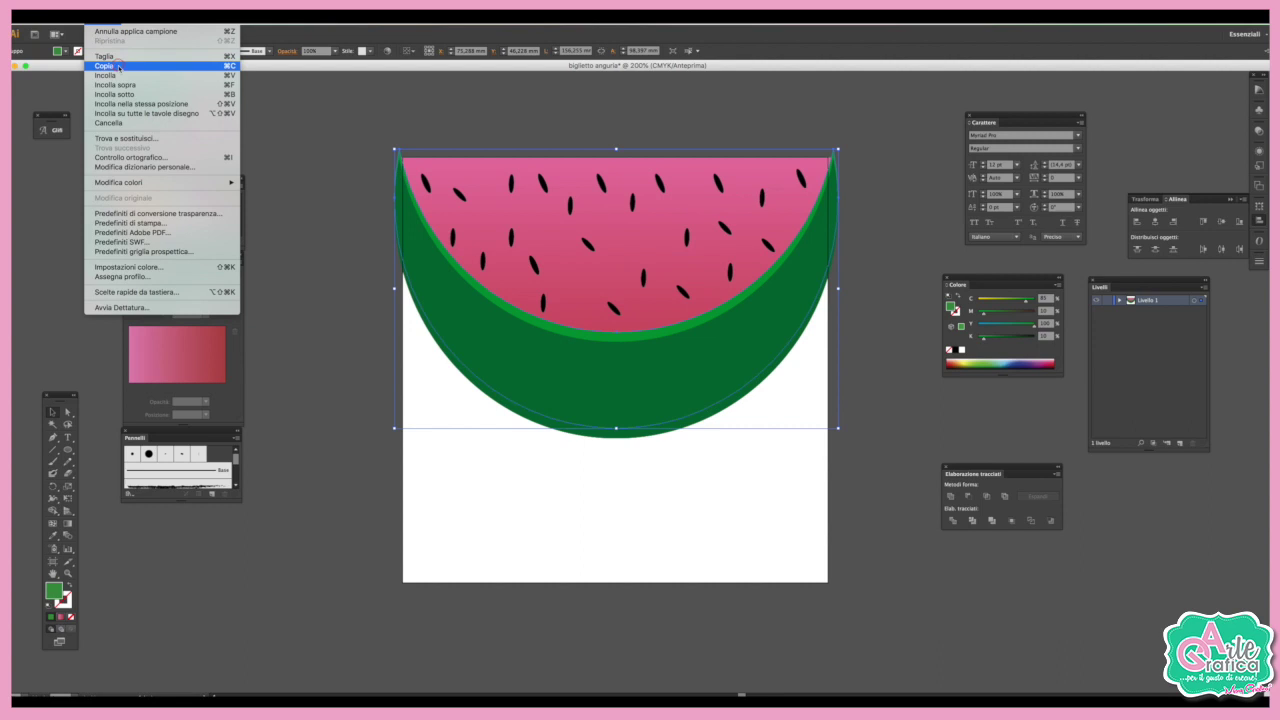
click(115, 94)
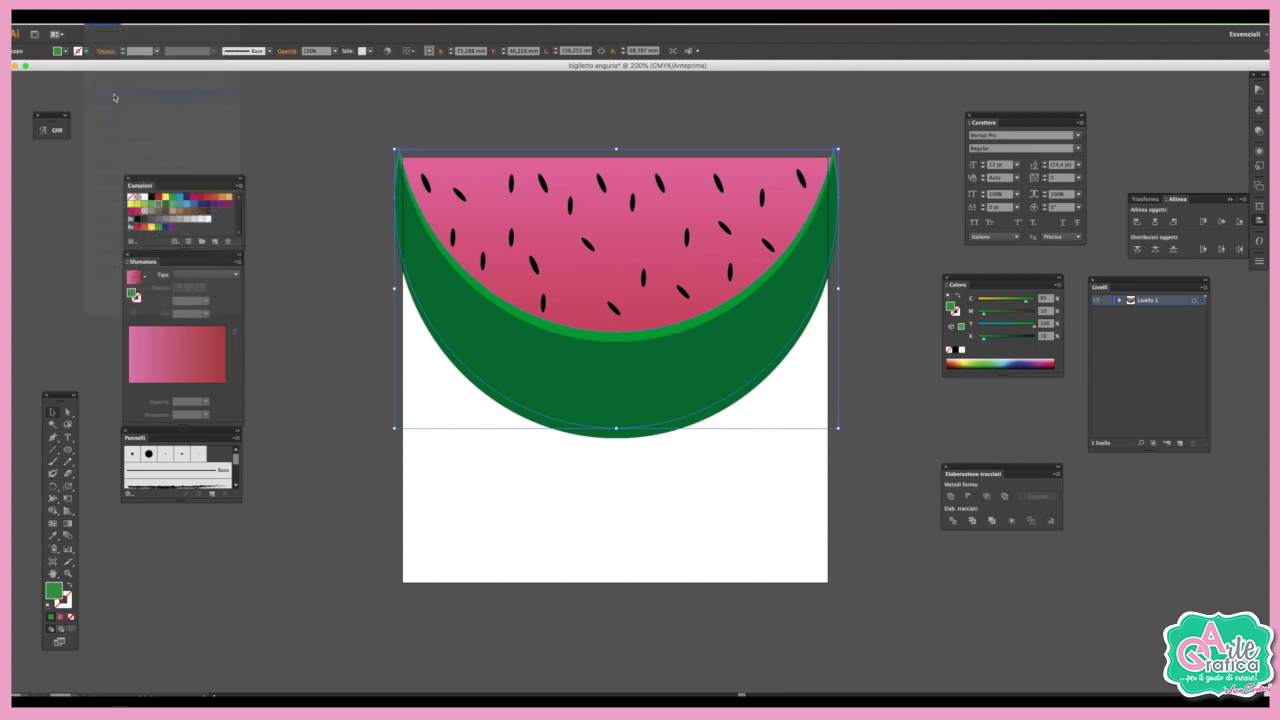
- Nudge the new copy up and fill it pale pink as a thin band under the flesh
key(Up)
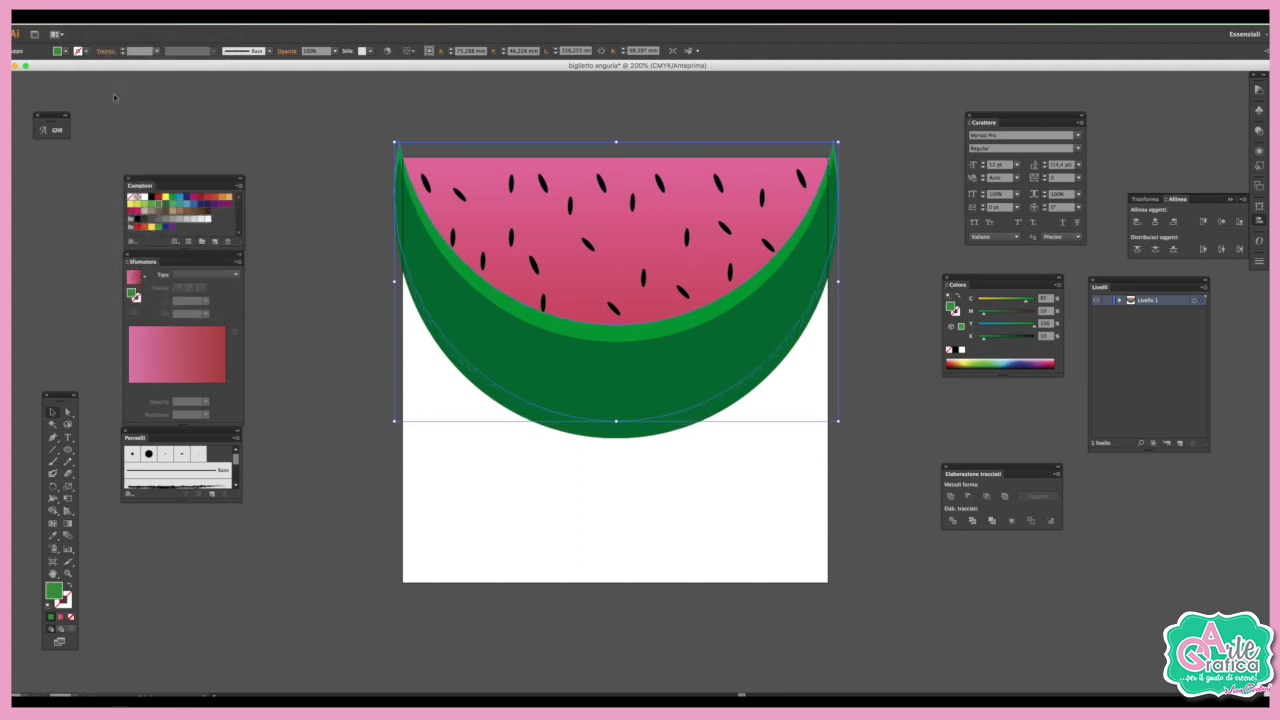
click(193, 197)
drag(1025, 315, 998, 329)
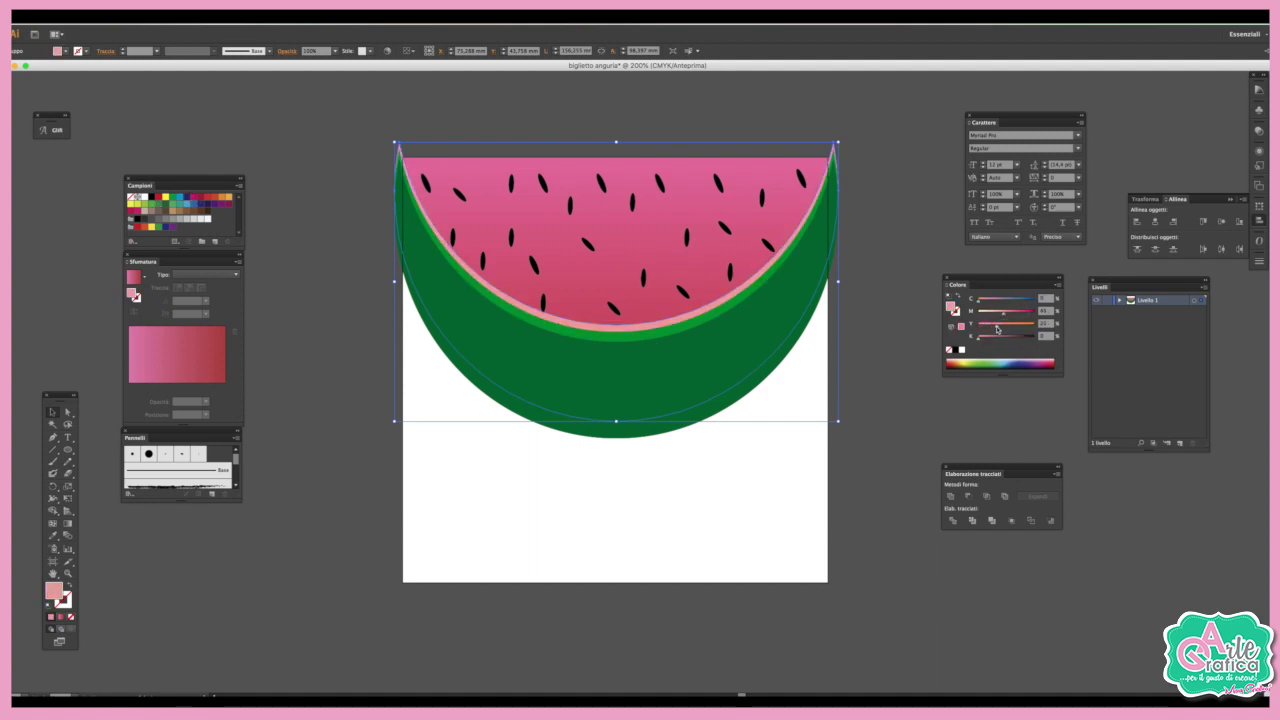
click(874, 275)
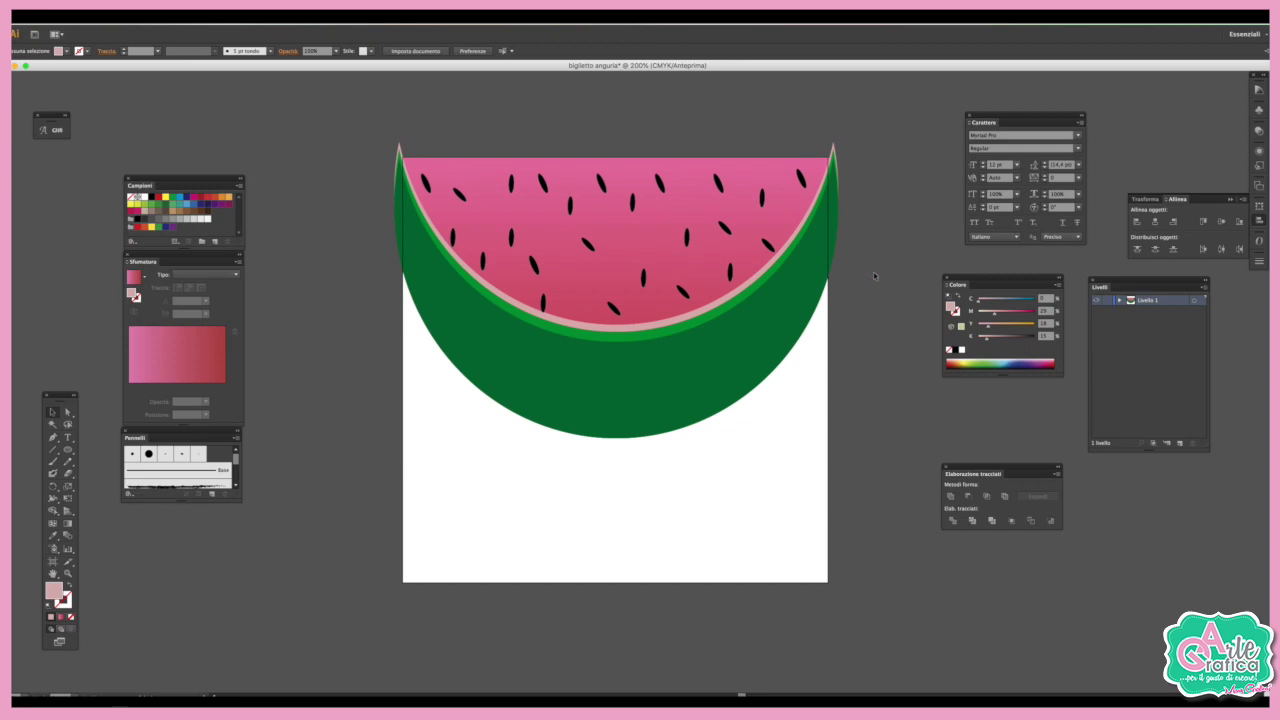
click(574, 177)
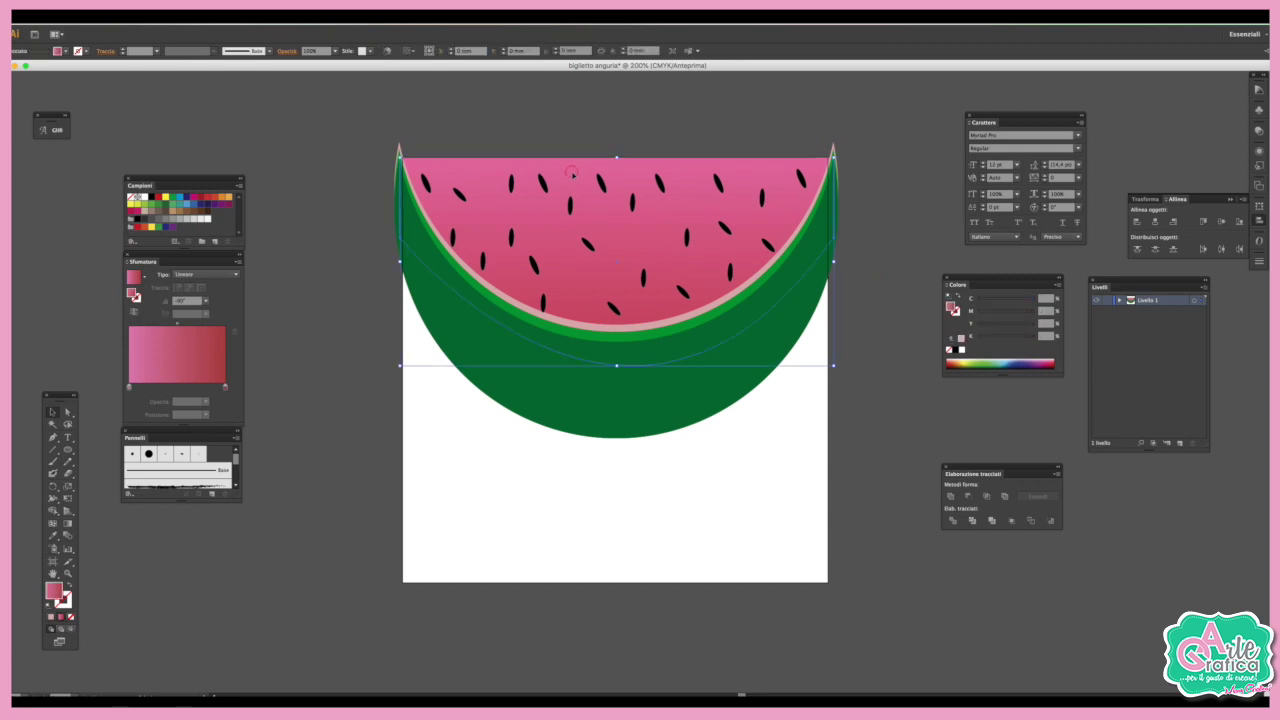
- Apply Effetto spugna to the flesh with brush size 10, definition 25 and smoothness 15
click(572, 178)
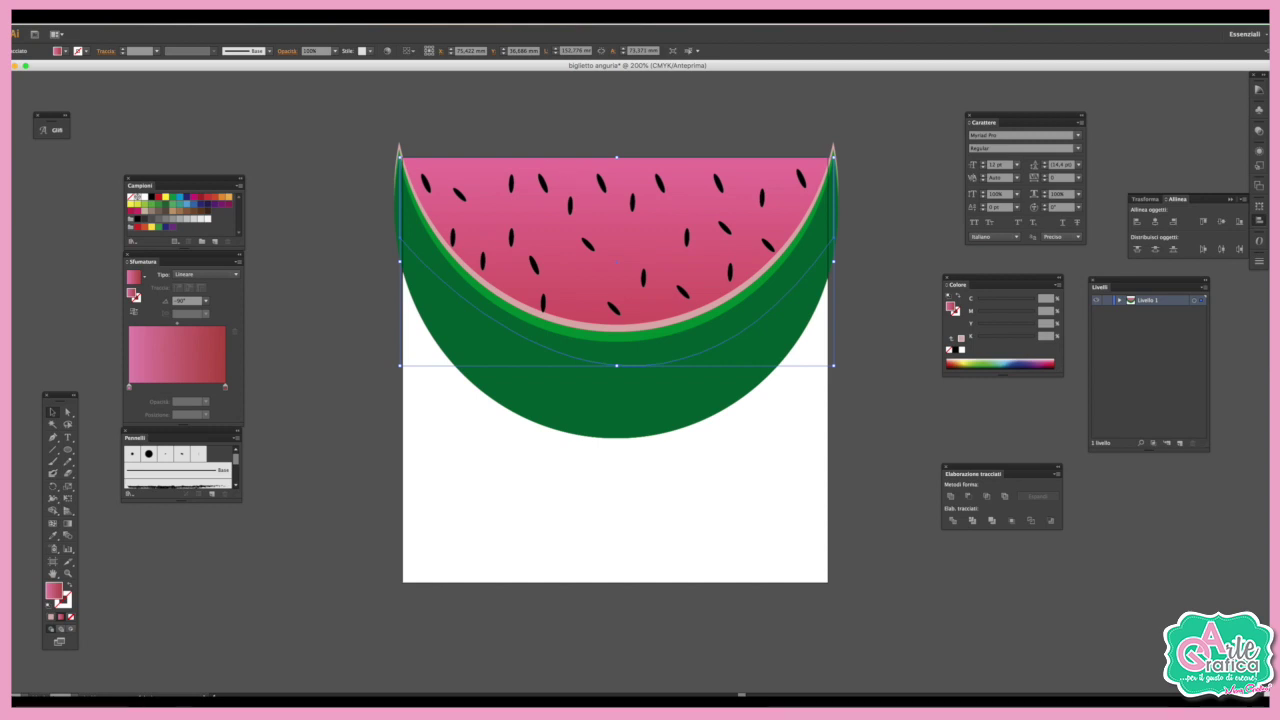
click(240, 16)
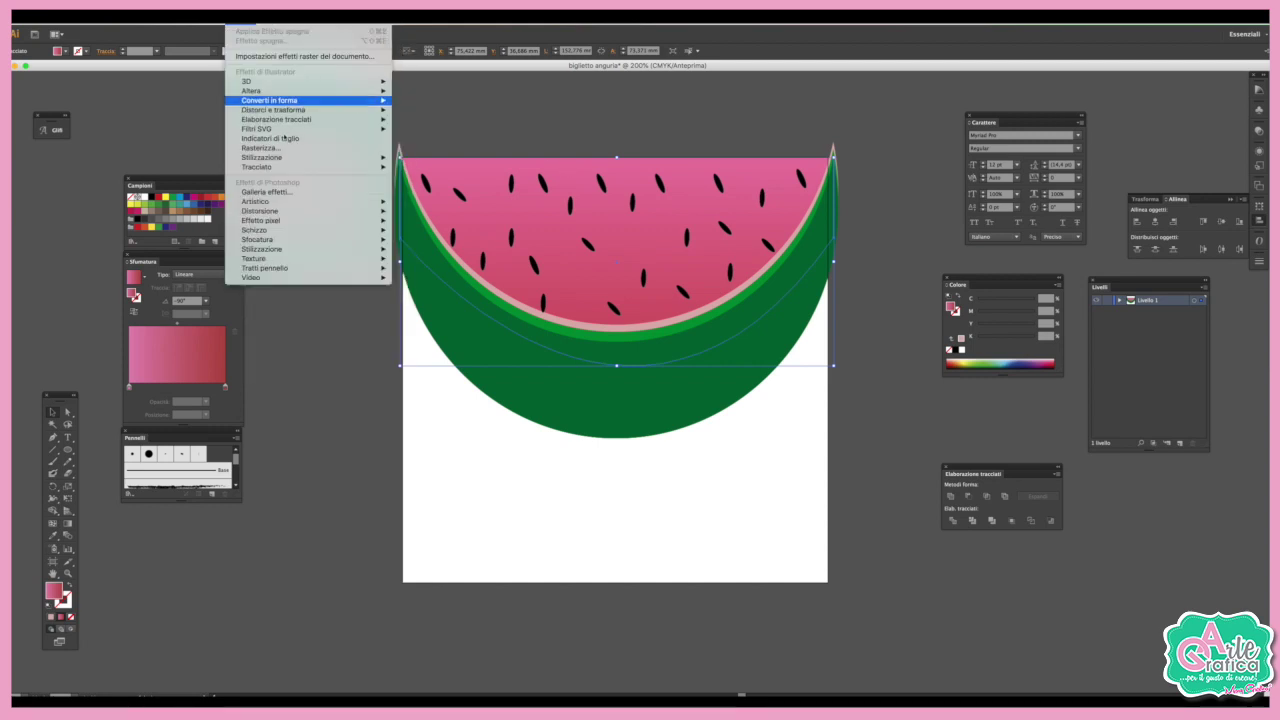
click(299, 192)
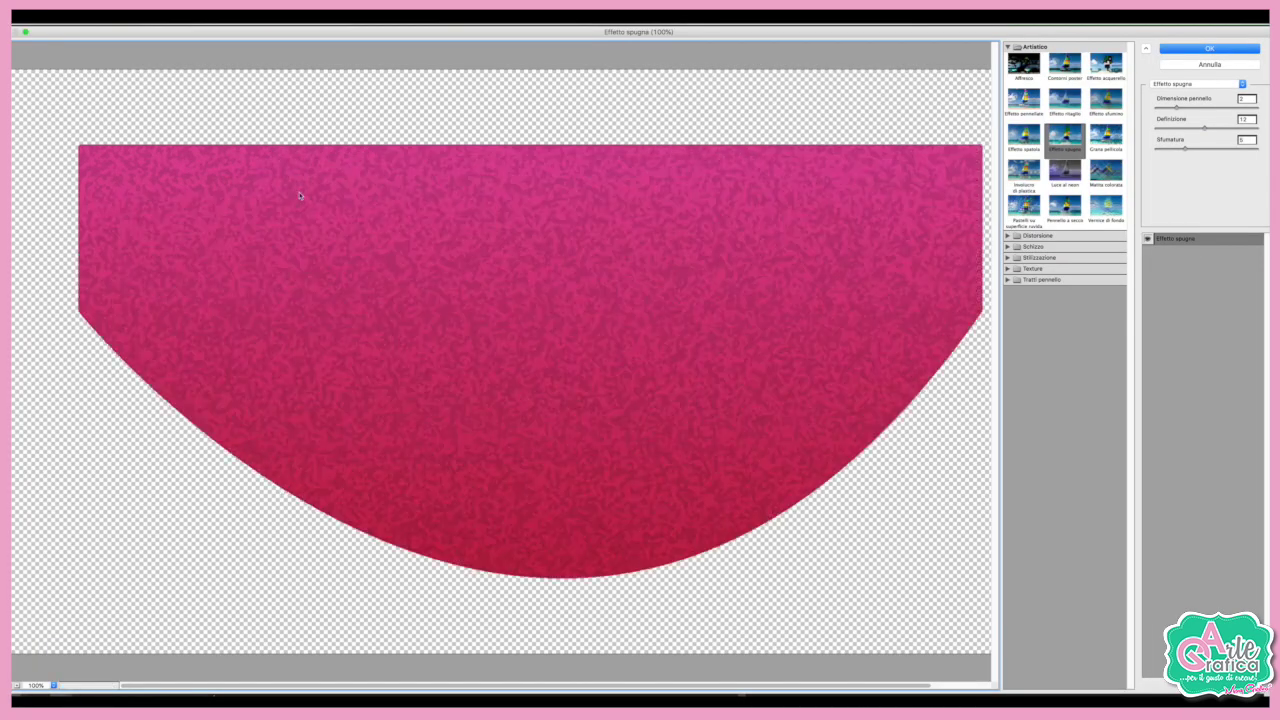
key(ctrl+minus)
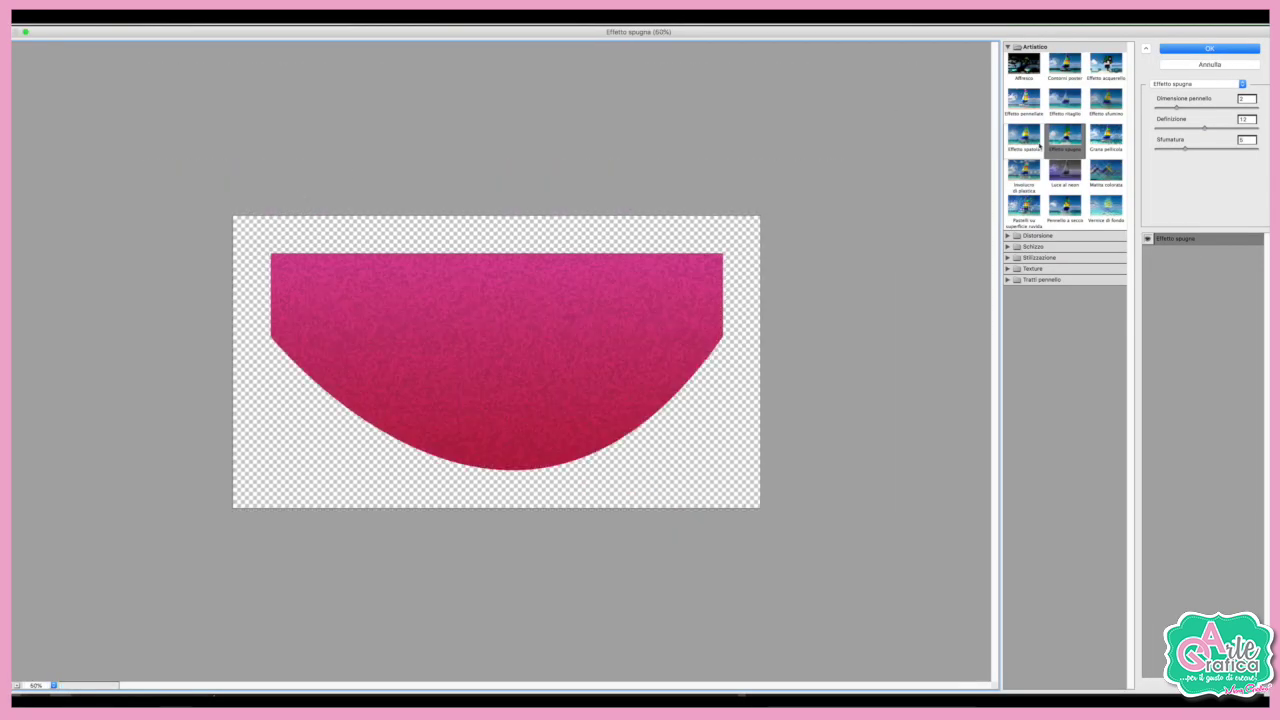
drag(1185, 148, 1233, 129)
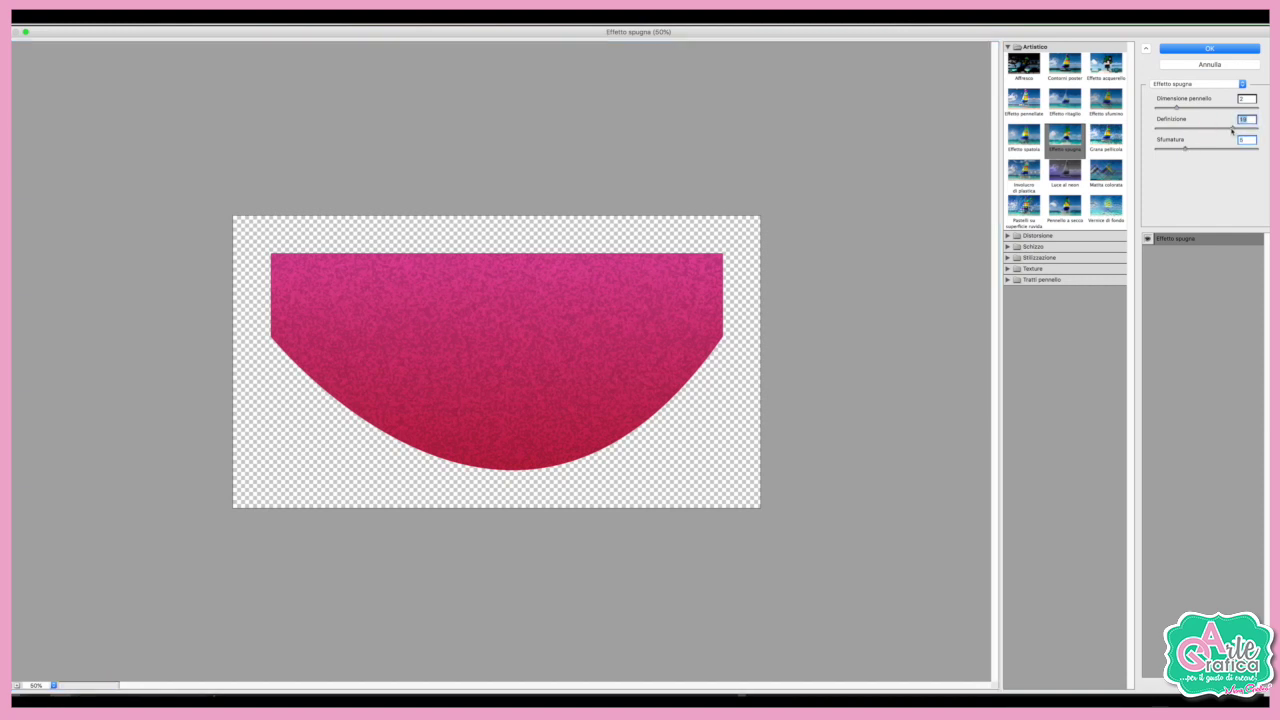
drag(1178, 107, 1258, 108)
click(1180, 149)
drag(1179, 149, 1170, 151)
drag(1170, 151, 1256, 148)
drag(1232, 128, 1257, 128)
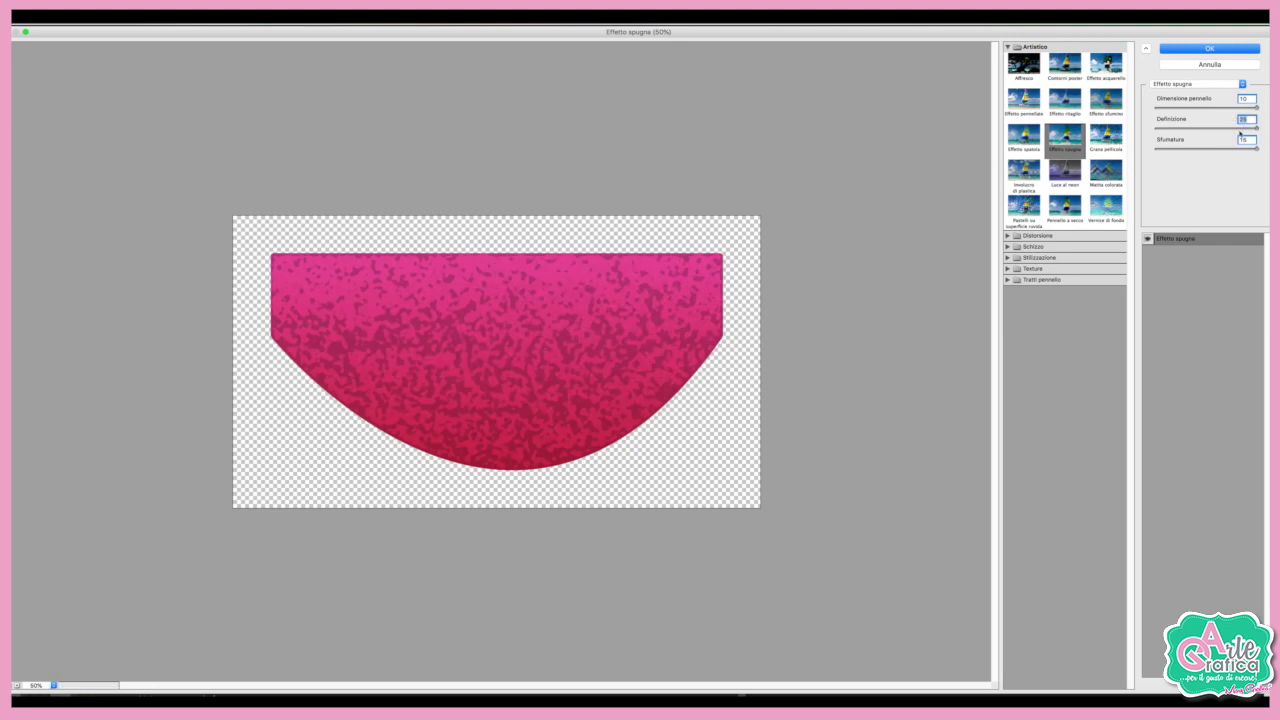
click(1208, 48)
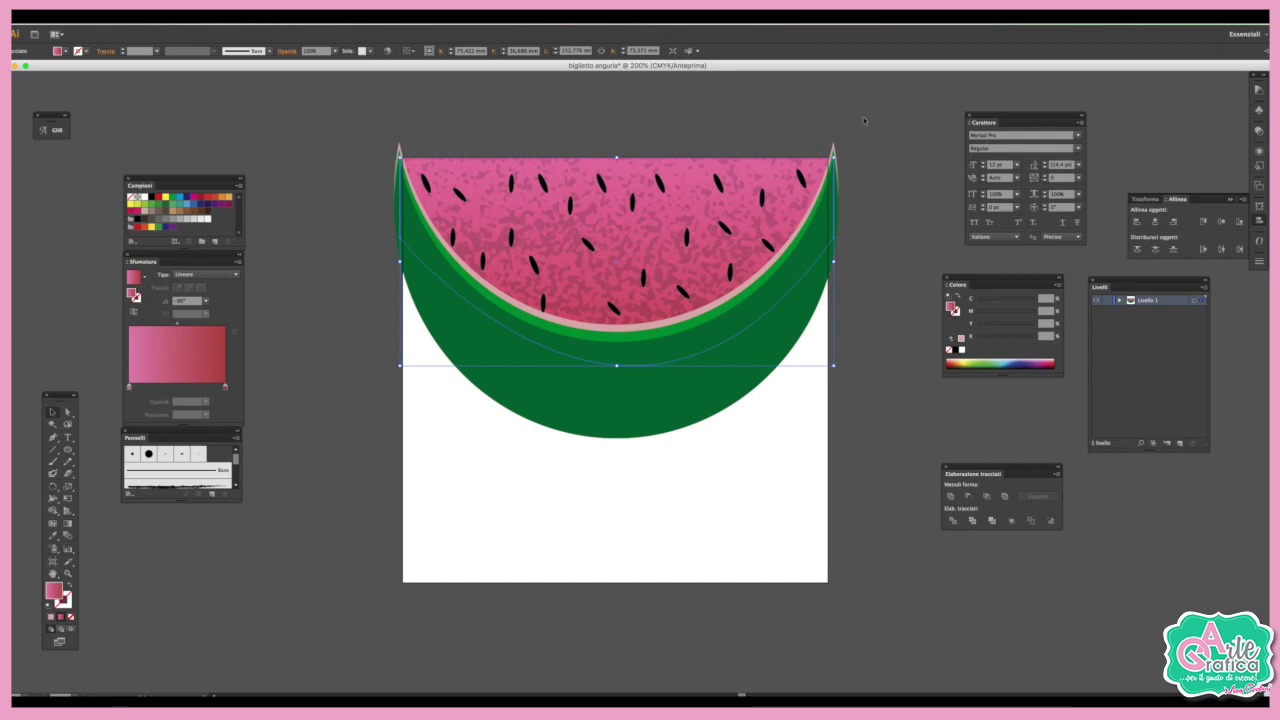
- Reapply the sponge effect to the pale pink band under the flesh
drag(864, 126, 839, 197)
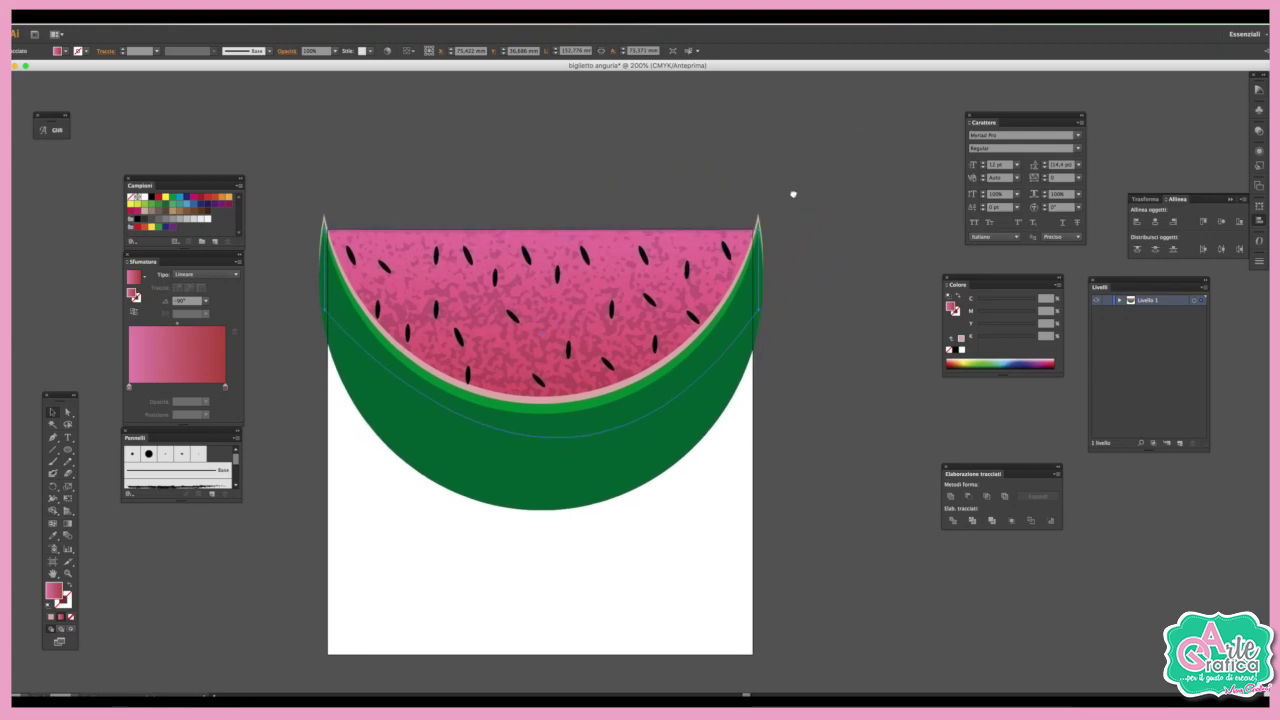
click(561, 403)
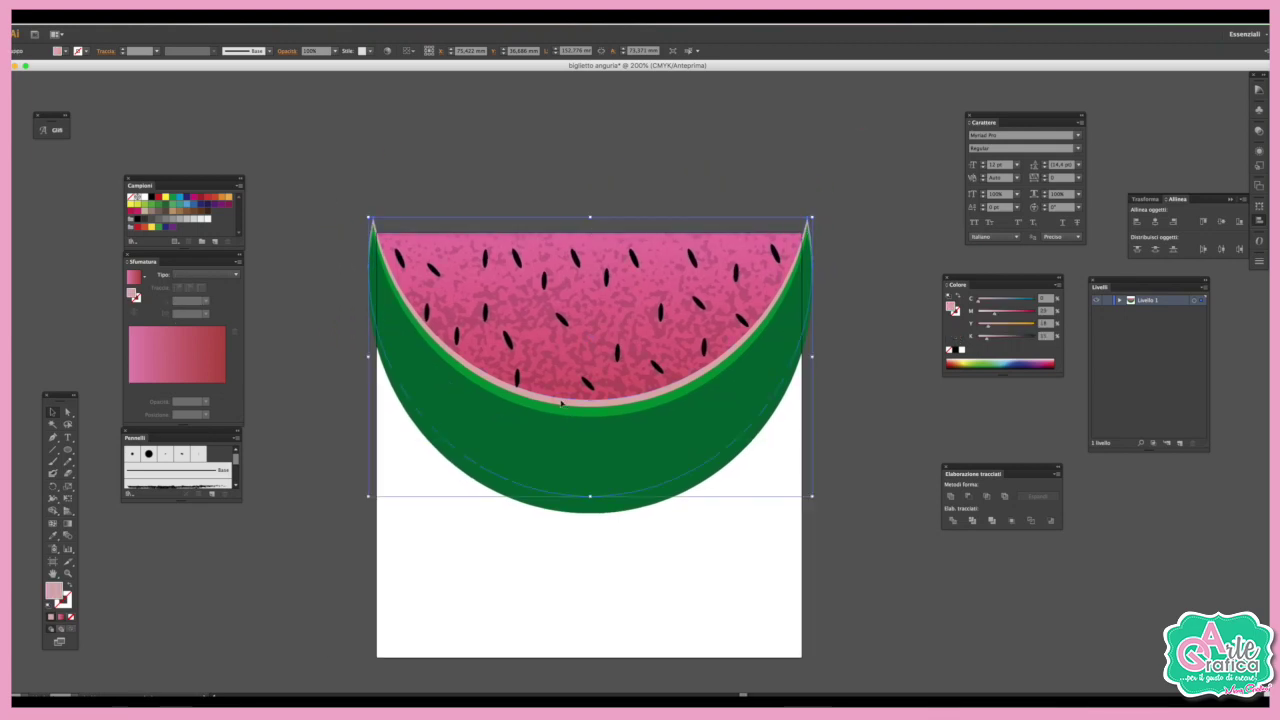
click(262, 15)
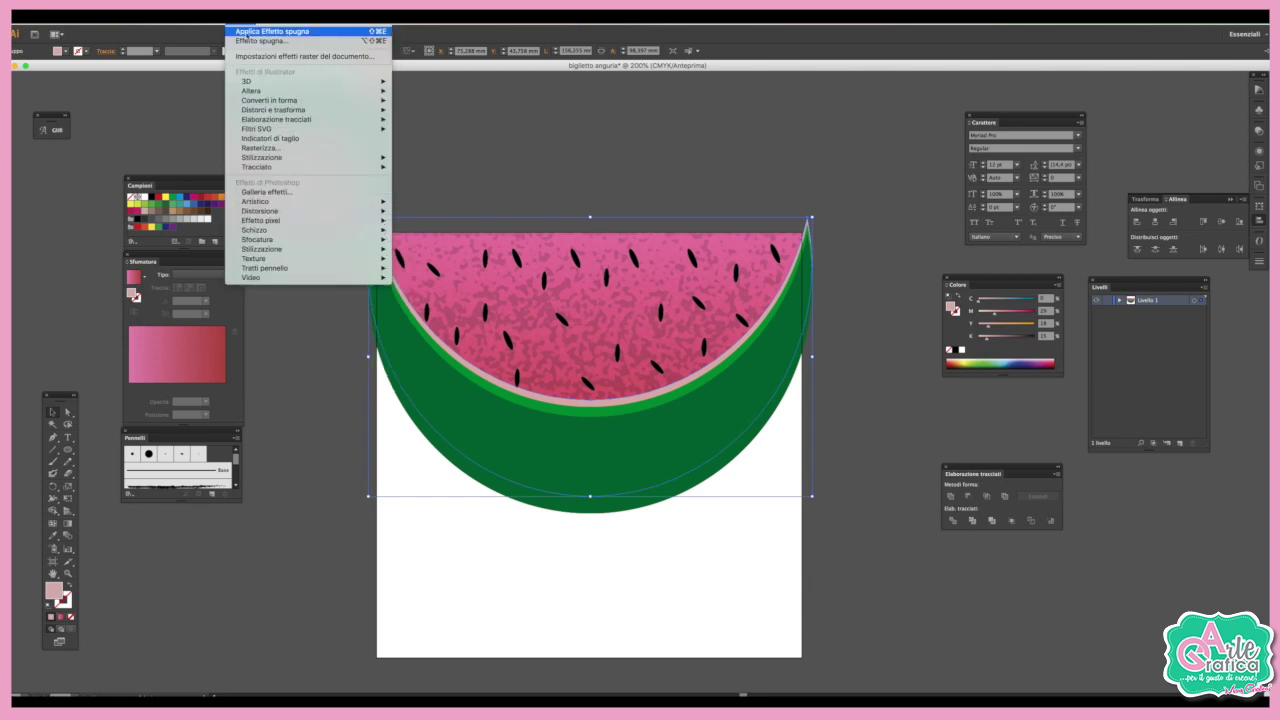
click(244, 32)
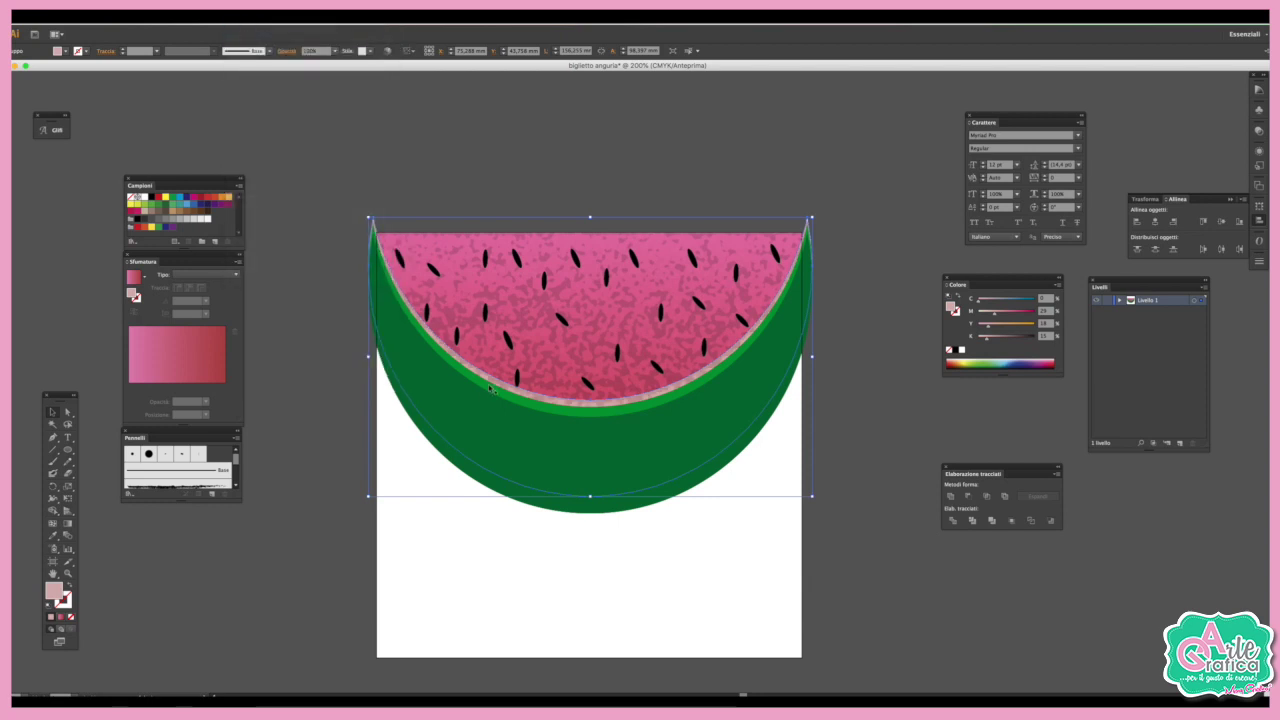
- Recolour the pale band white and make it 50% opaque
click(147, 213)
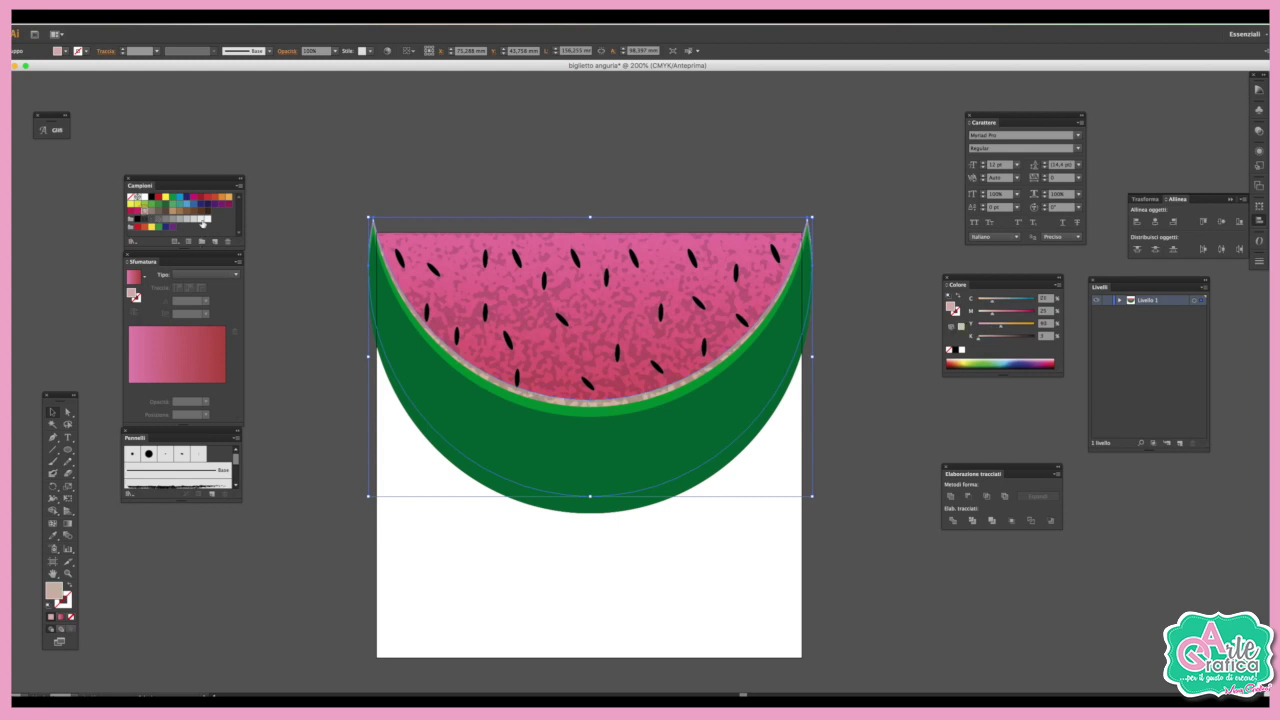
click(203, 219)
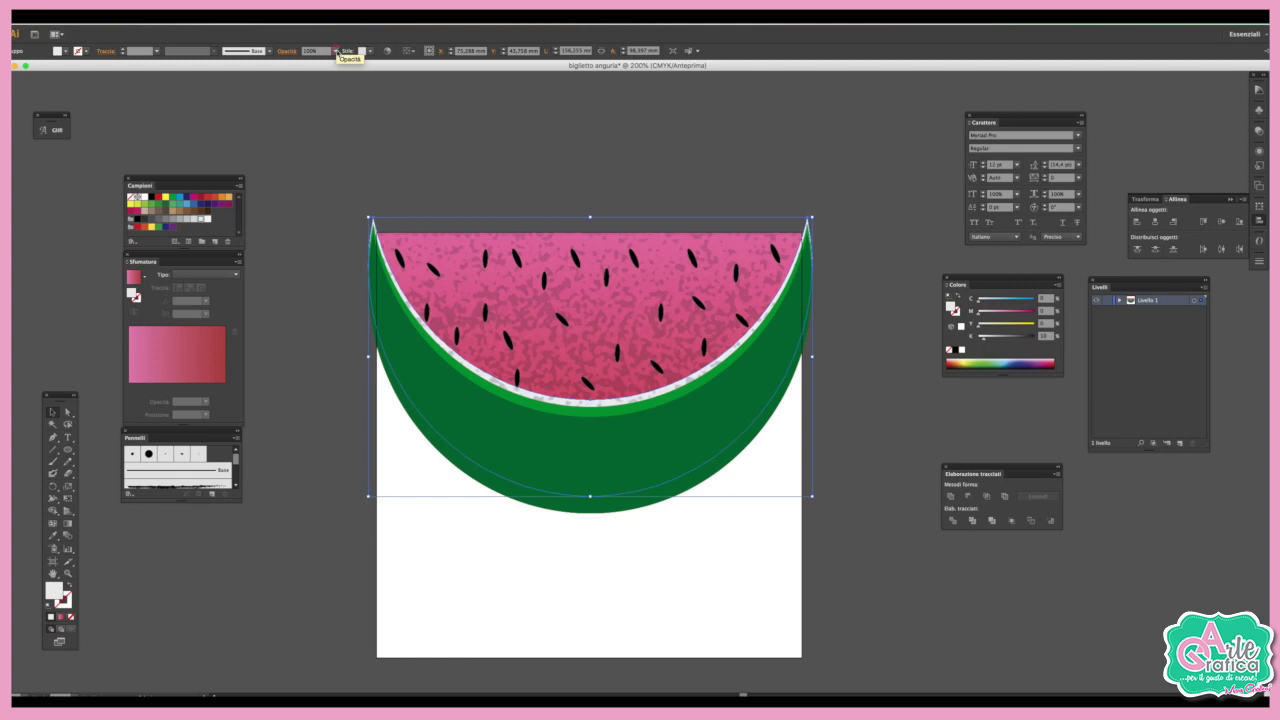
click(335, 50)
key(Return)
- Apply the sponge effect to the light green rind band
click(418, 131)
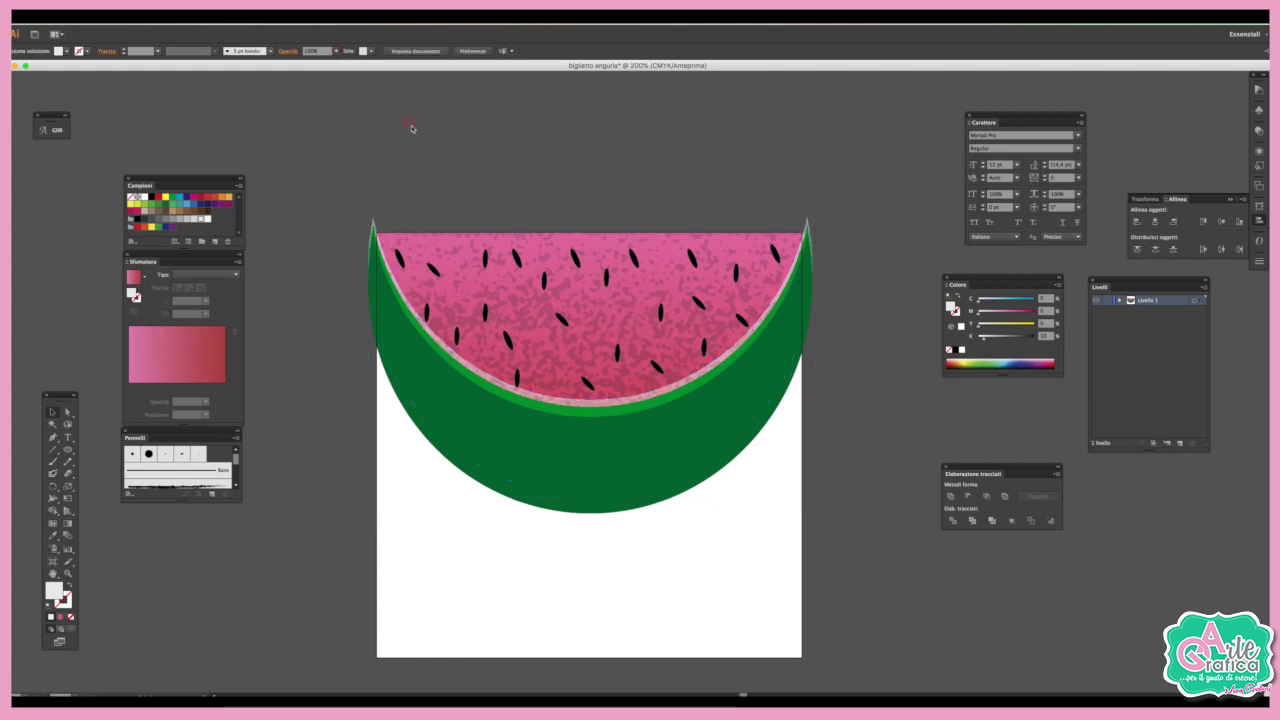
click(531, 407)
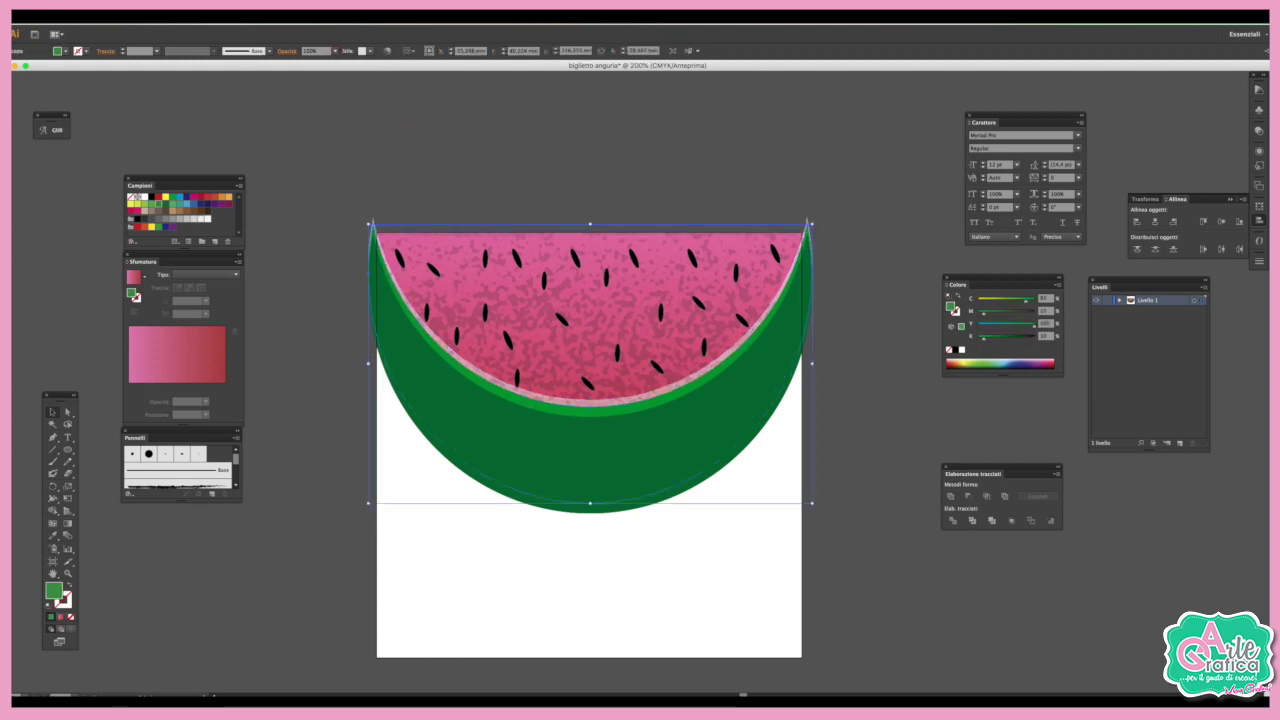
click(204, 16)
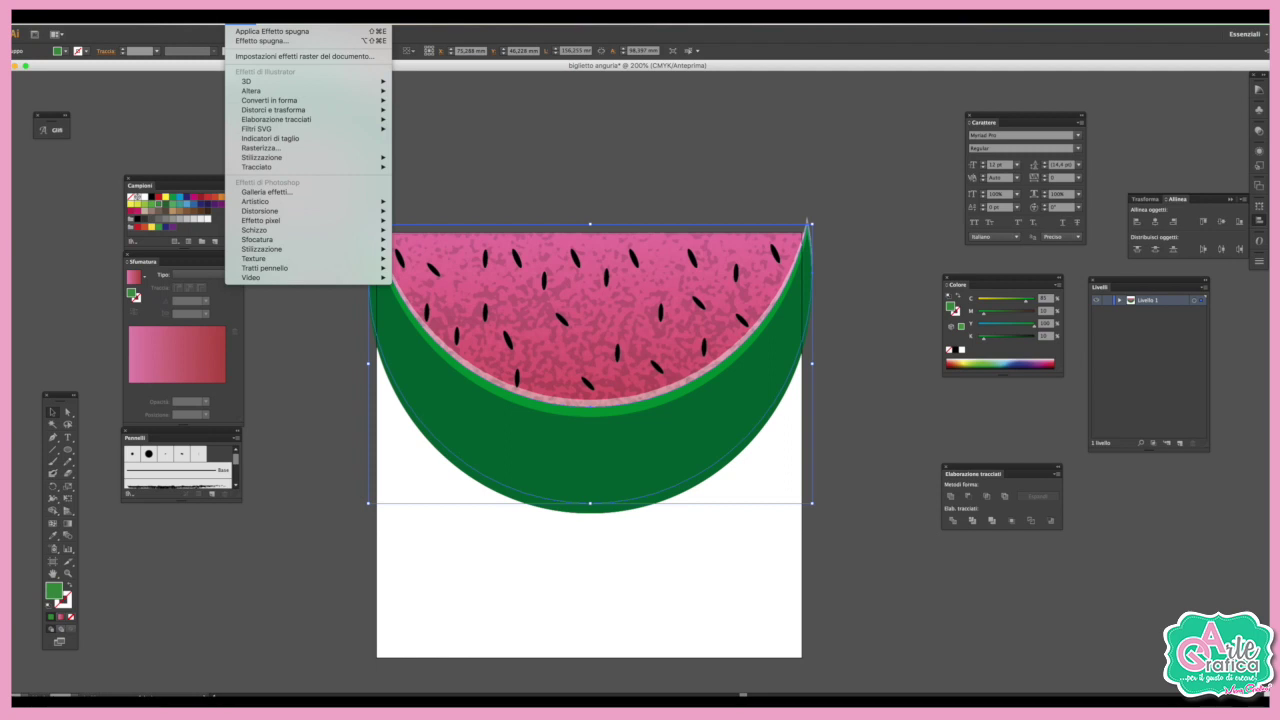
click(263, 34)
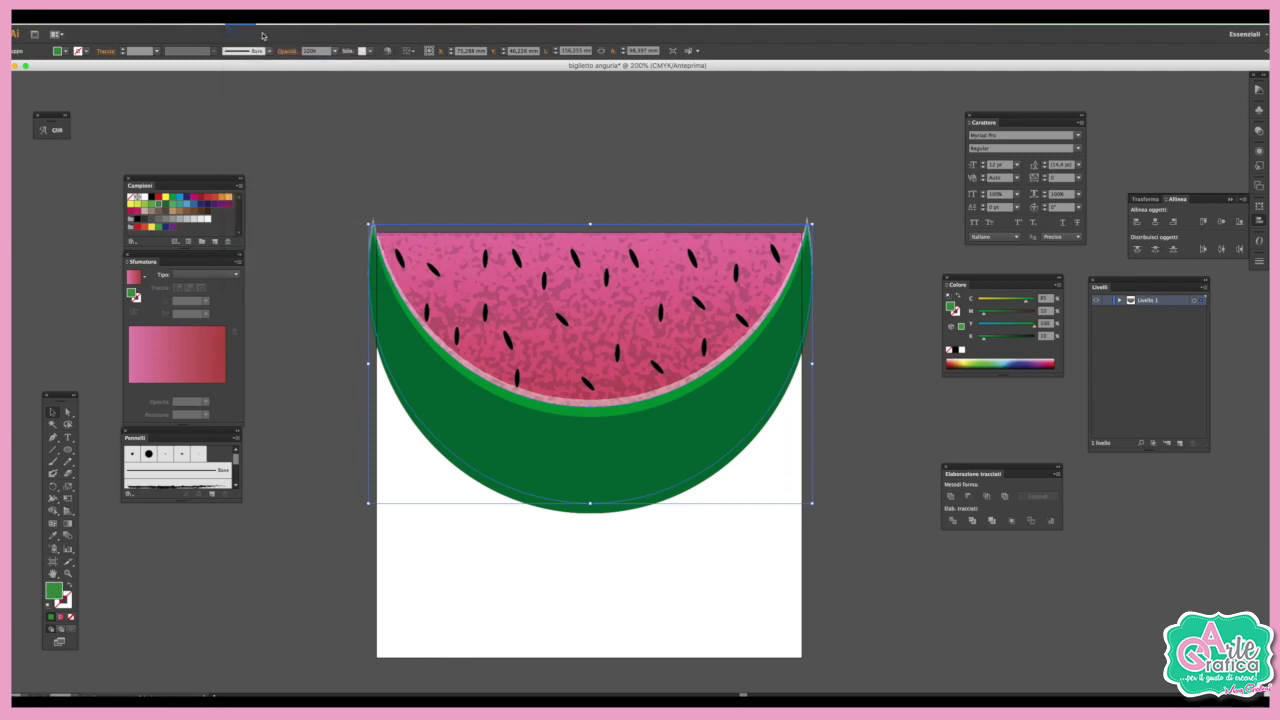
- Give the dark green outer rind a subtler sponge texture with smoothness 11 and lower definition
click(572, 436)
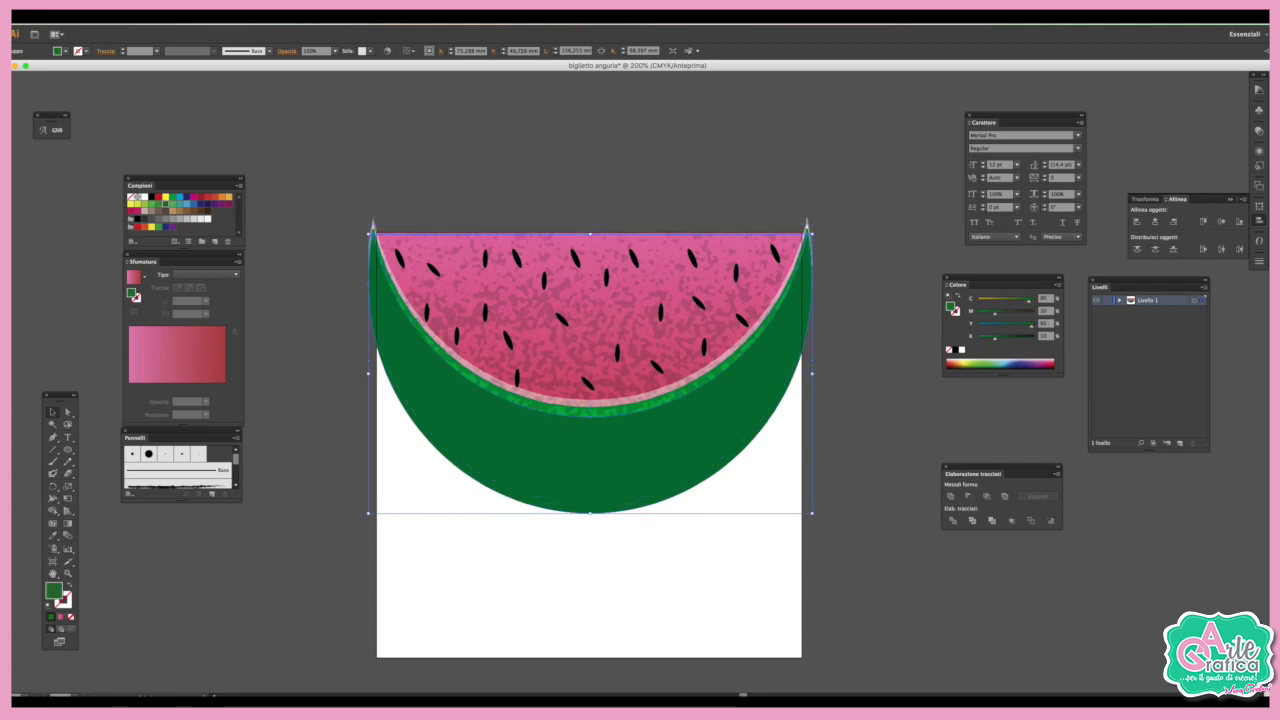
click(245, 16)
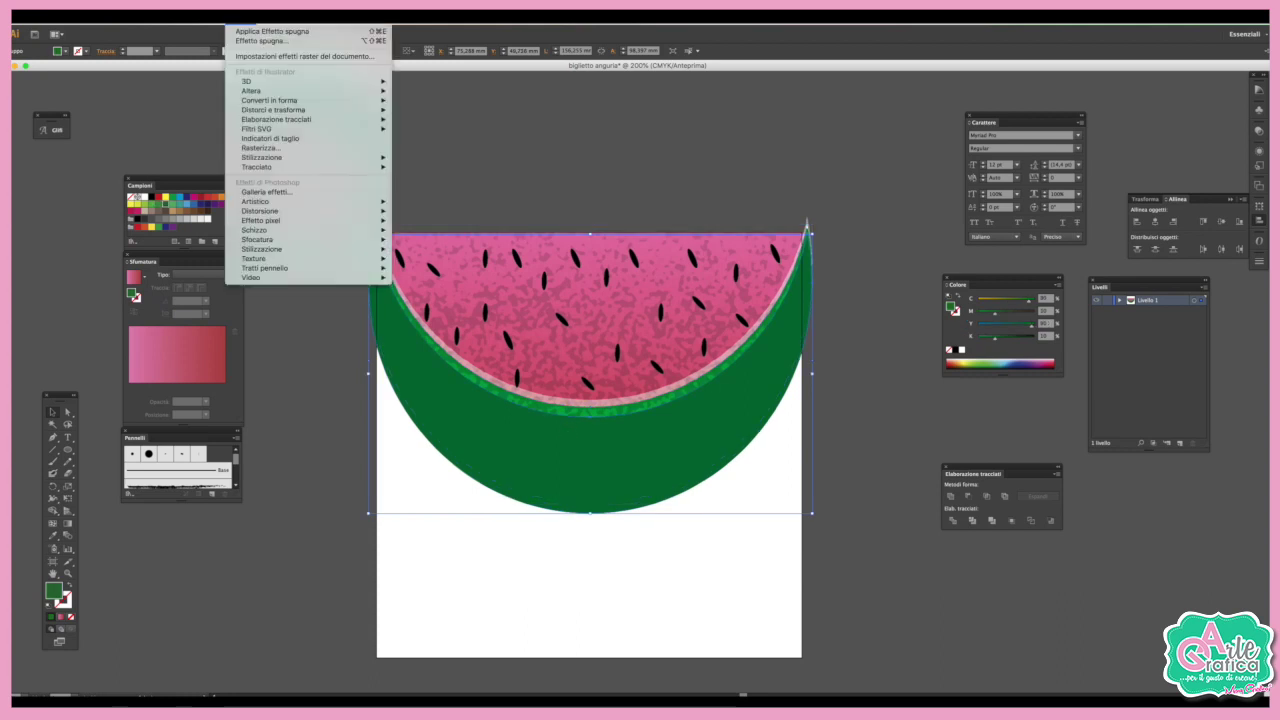
click(285, 191)
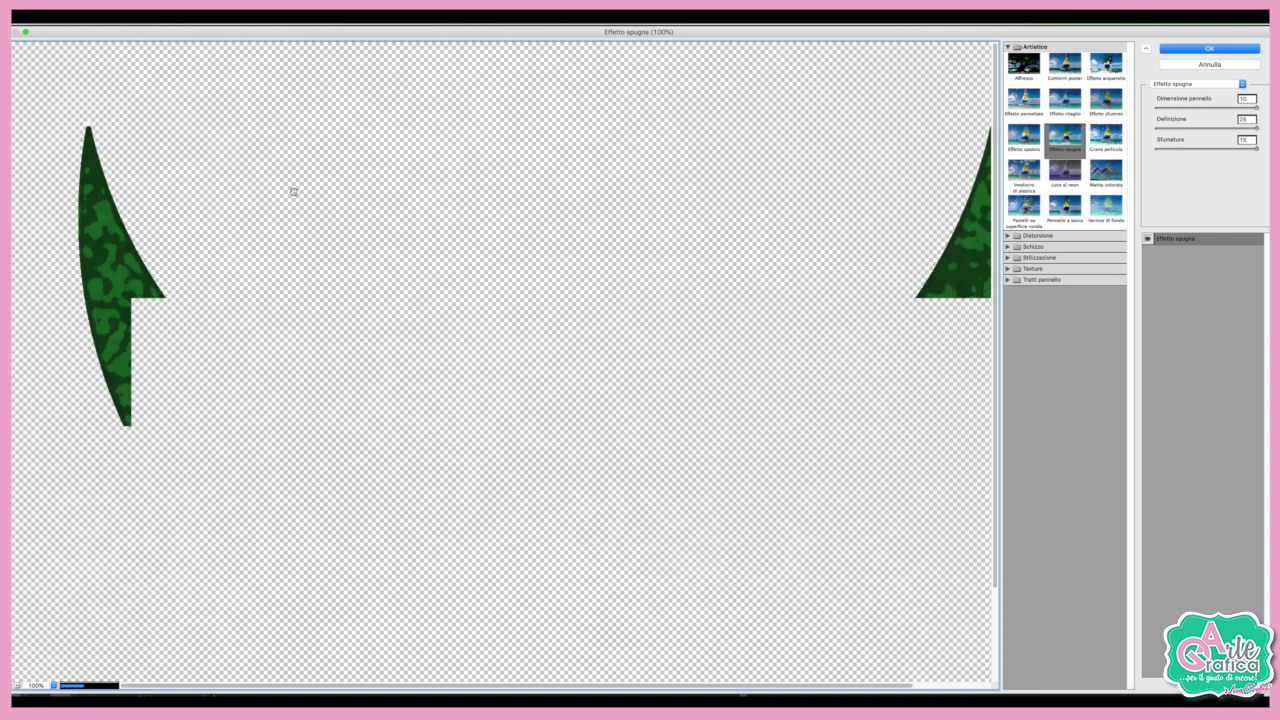
key(super+minus)
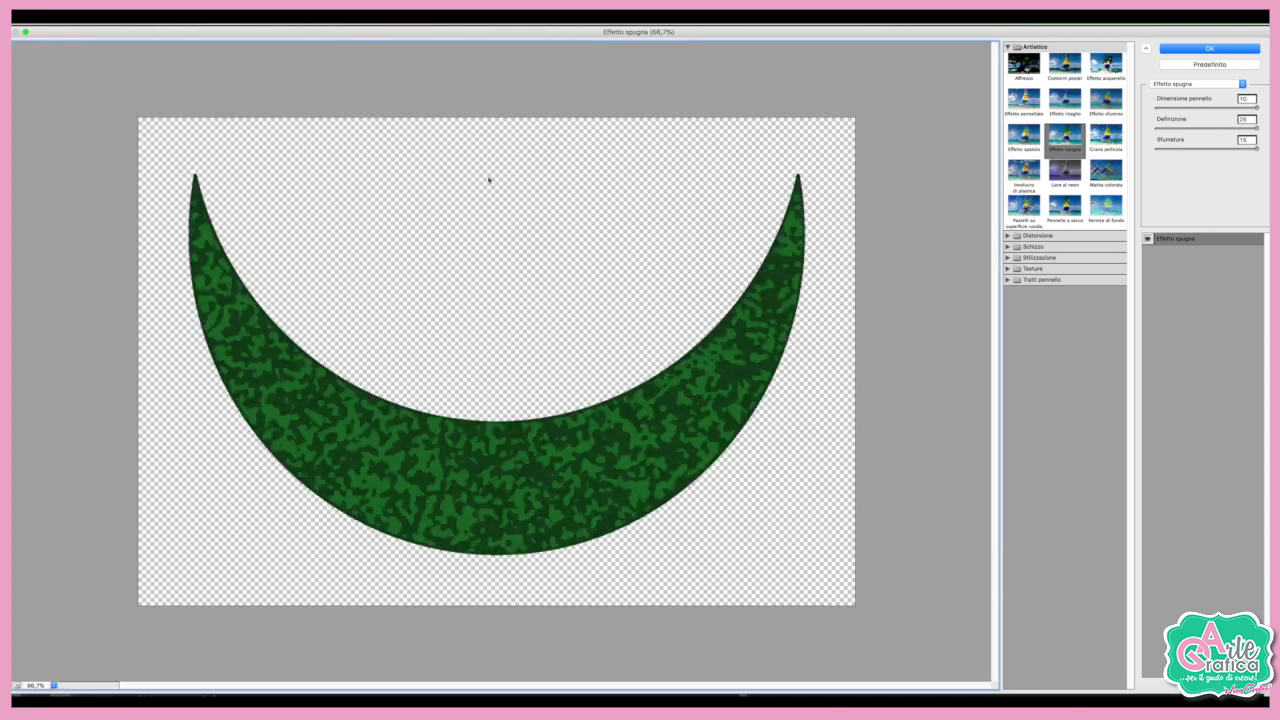
mouse_move(1256, 148)
mouse_down()
mouse_move(1226, 148)
mouse_move(1165, 108)
mouse_up()
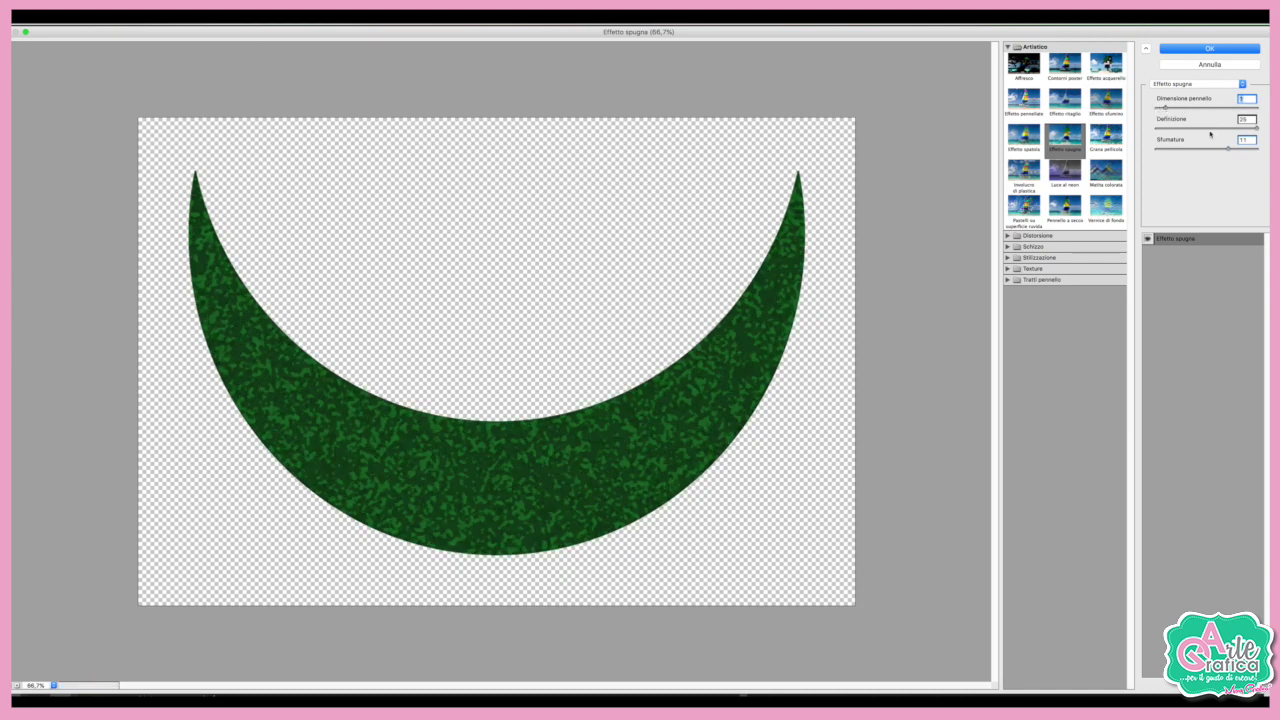
drag(1209, 132, 1181, 128)
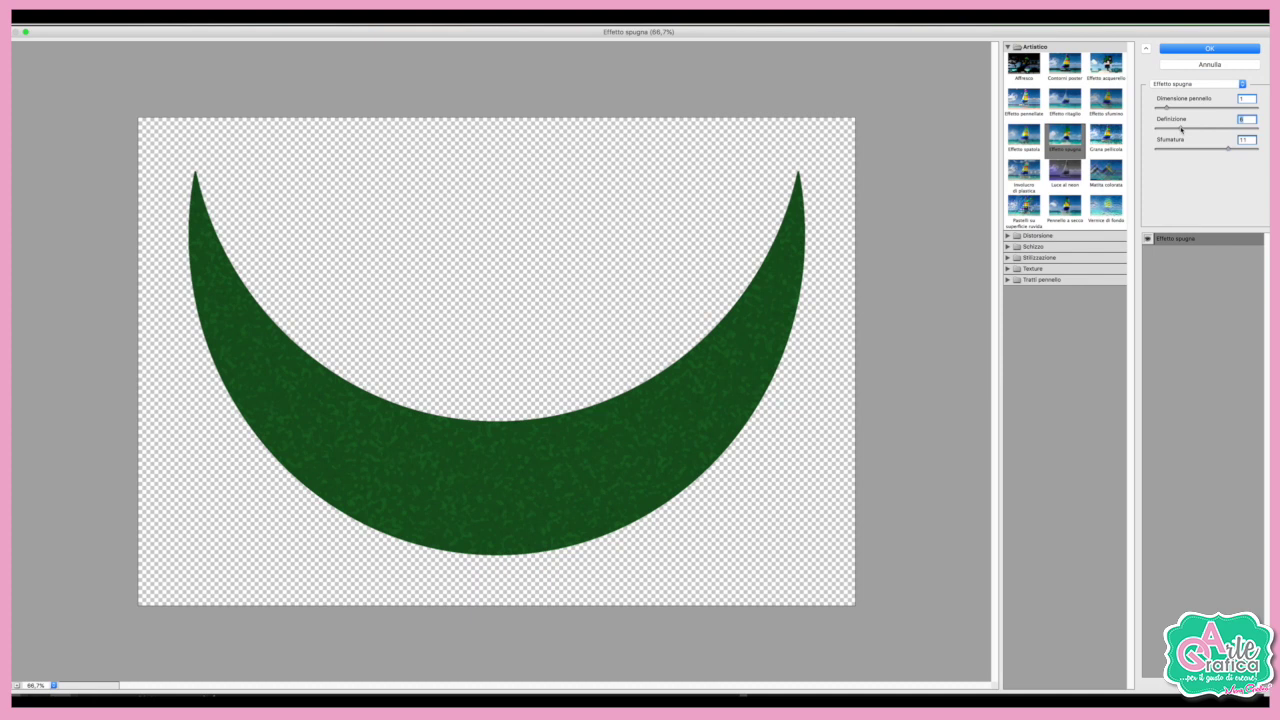
click(1209, 48)
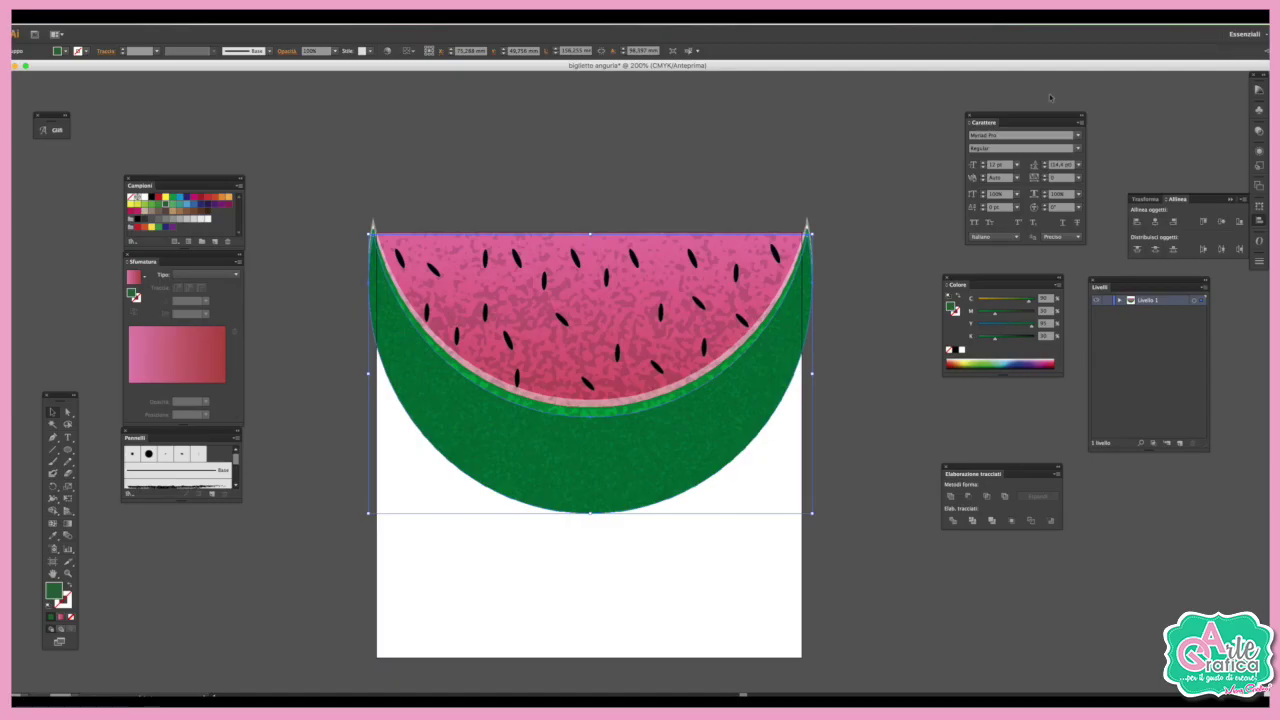
click(914, 211)
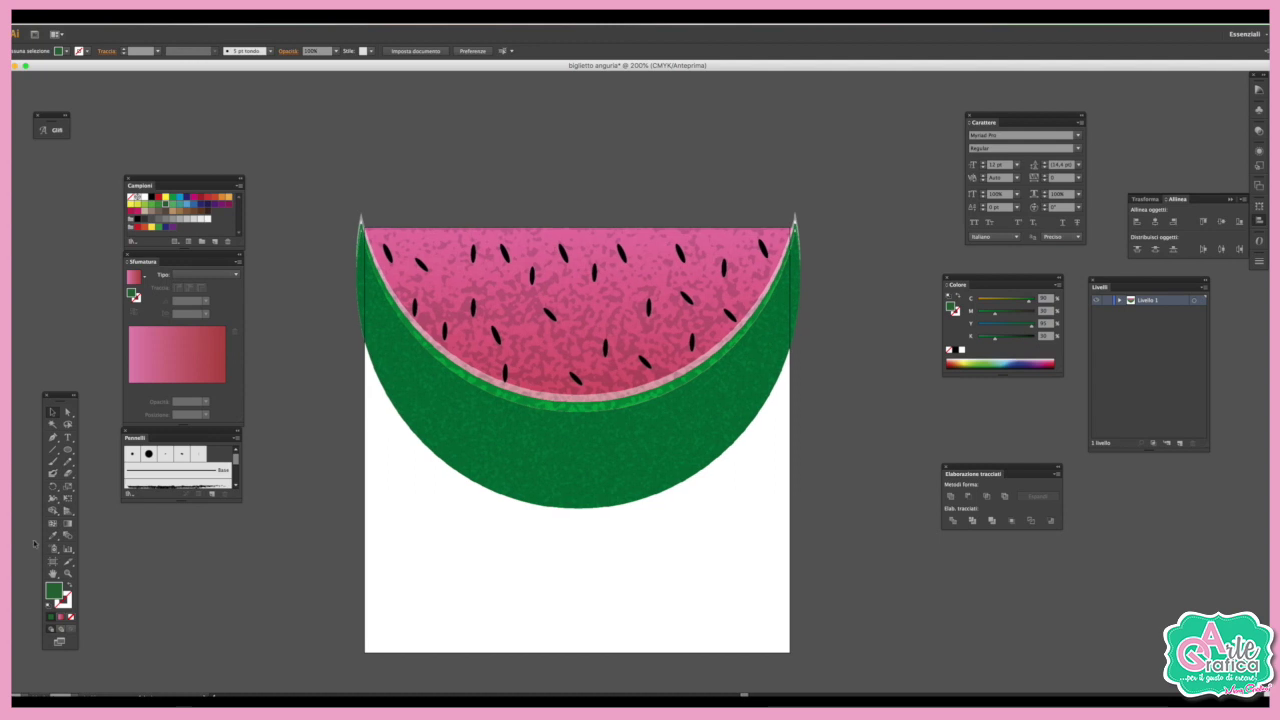
- Draw a rectangle covering the whole card and send it behind the watermelon
drag(67, 449, 95, 453)
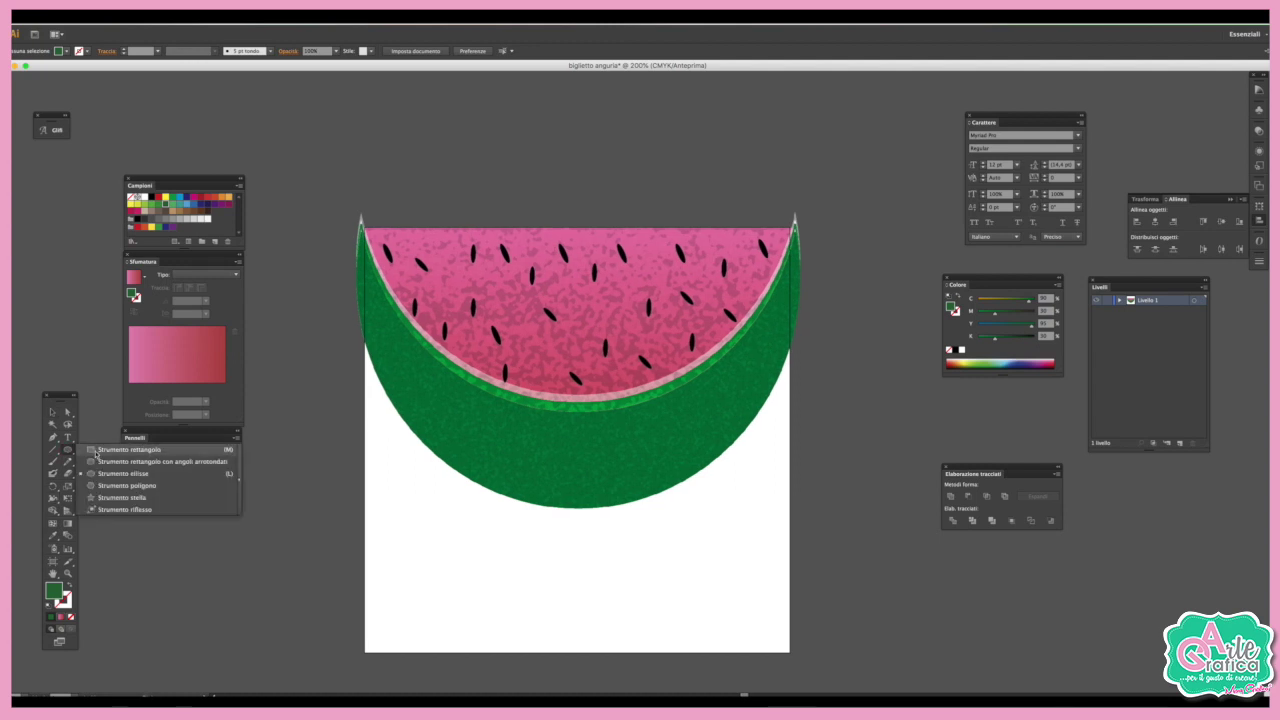
click(95, 451)
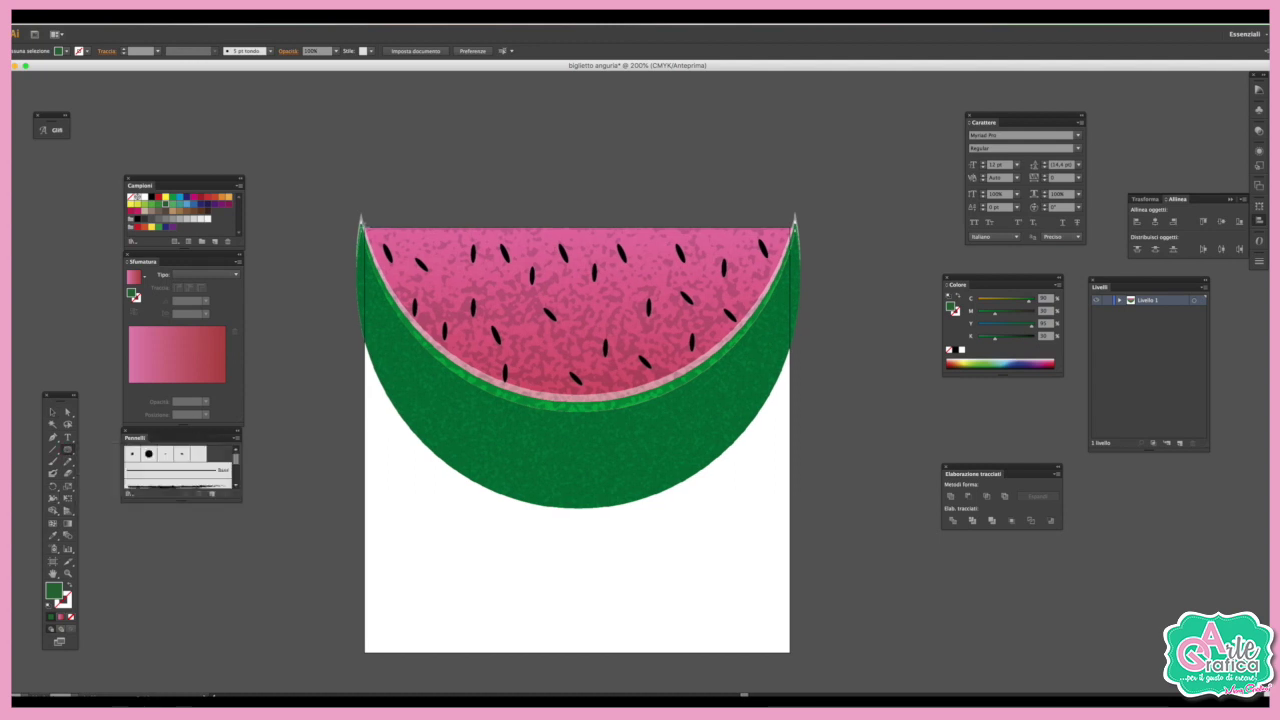
drag(365, 229, 790, 652)
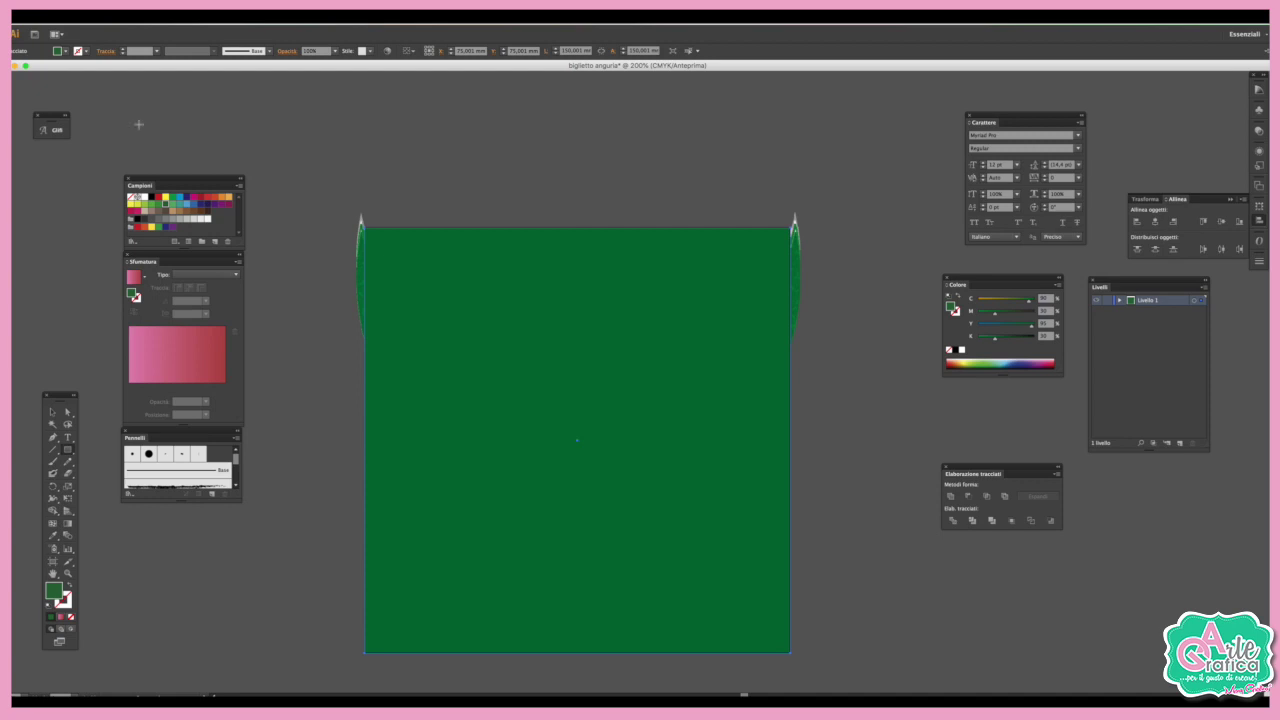
click(140, 16)
mouse_move(143, 40)
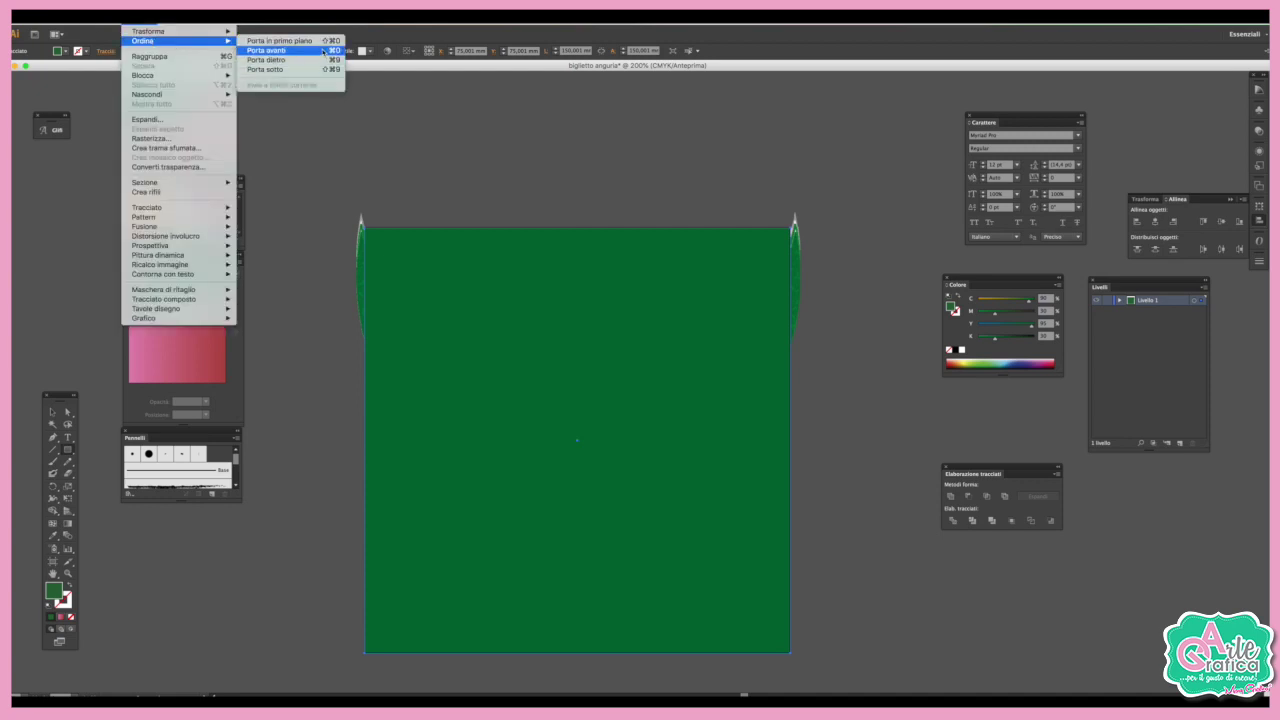
click(316, 69)
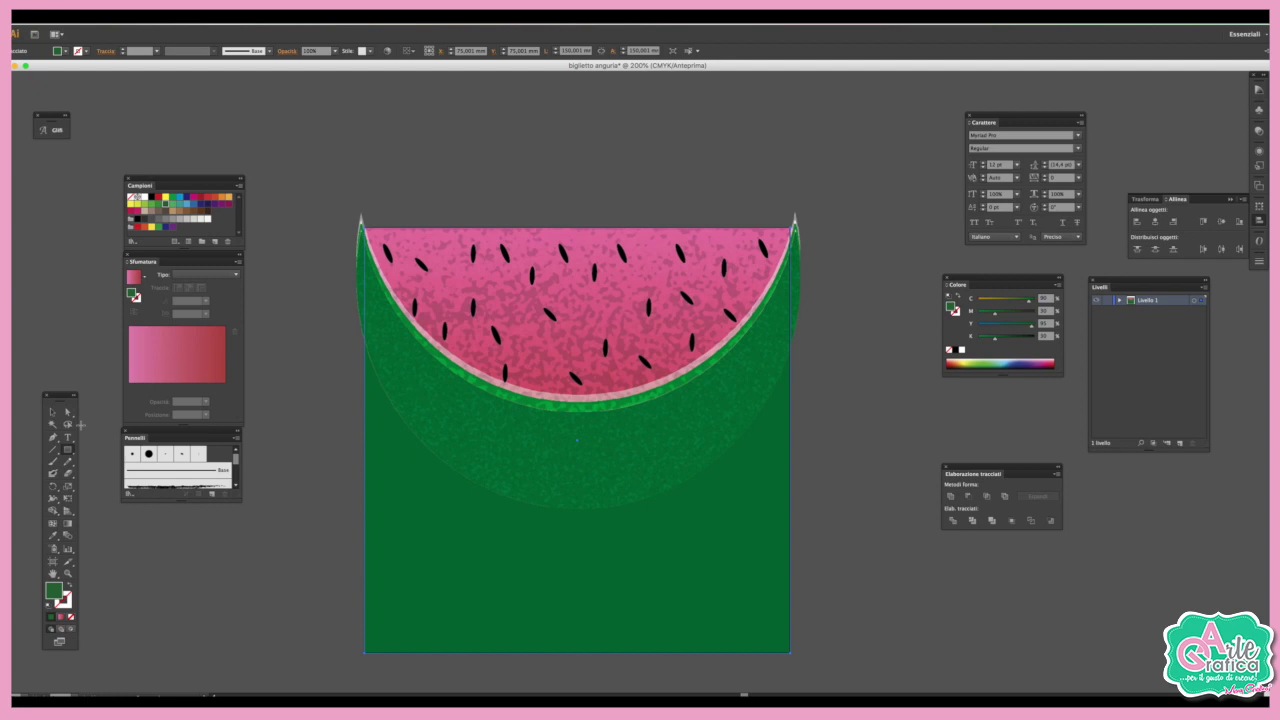
click(67, 523)
click(198, 272)
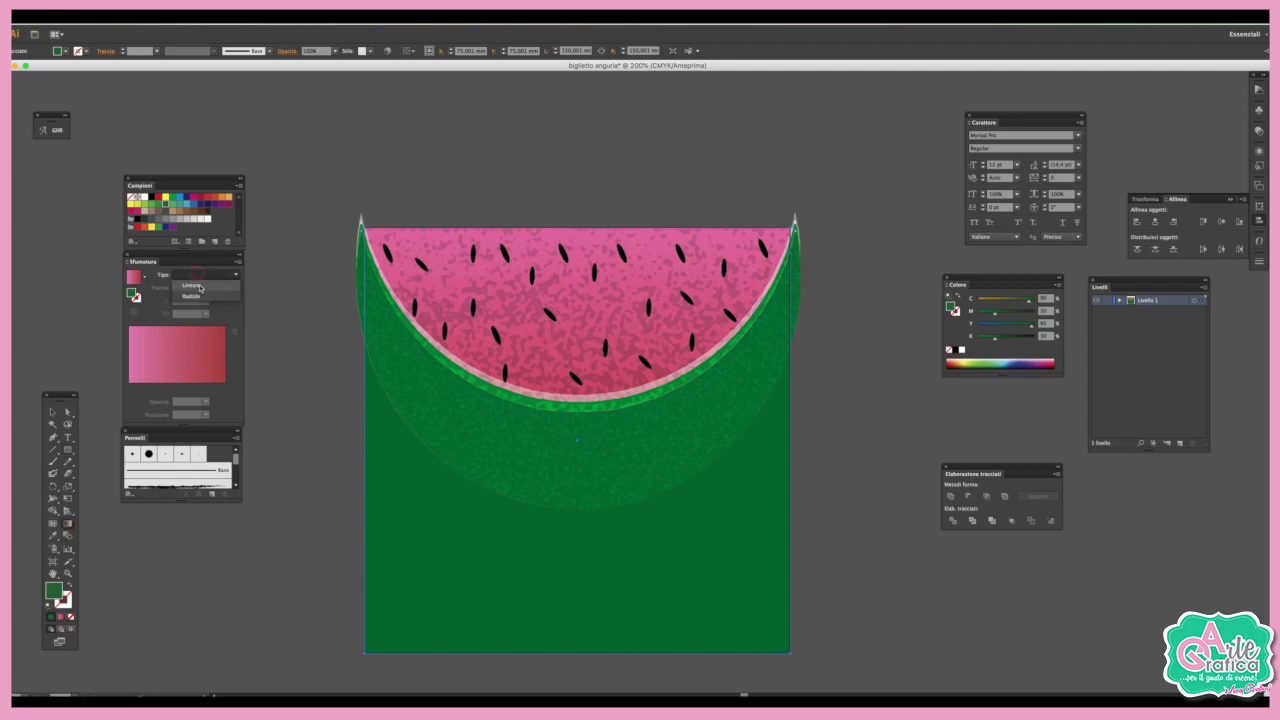
- Fill the background with a vertical light-to-dark green linear gradient plus an extra lower stop
click(198, 287)
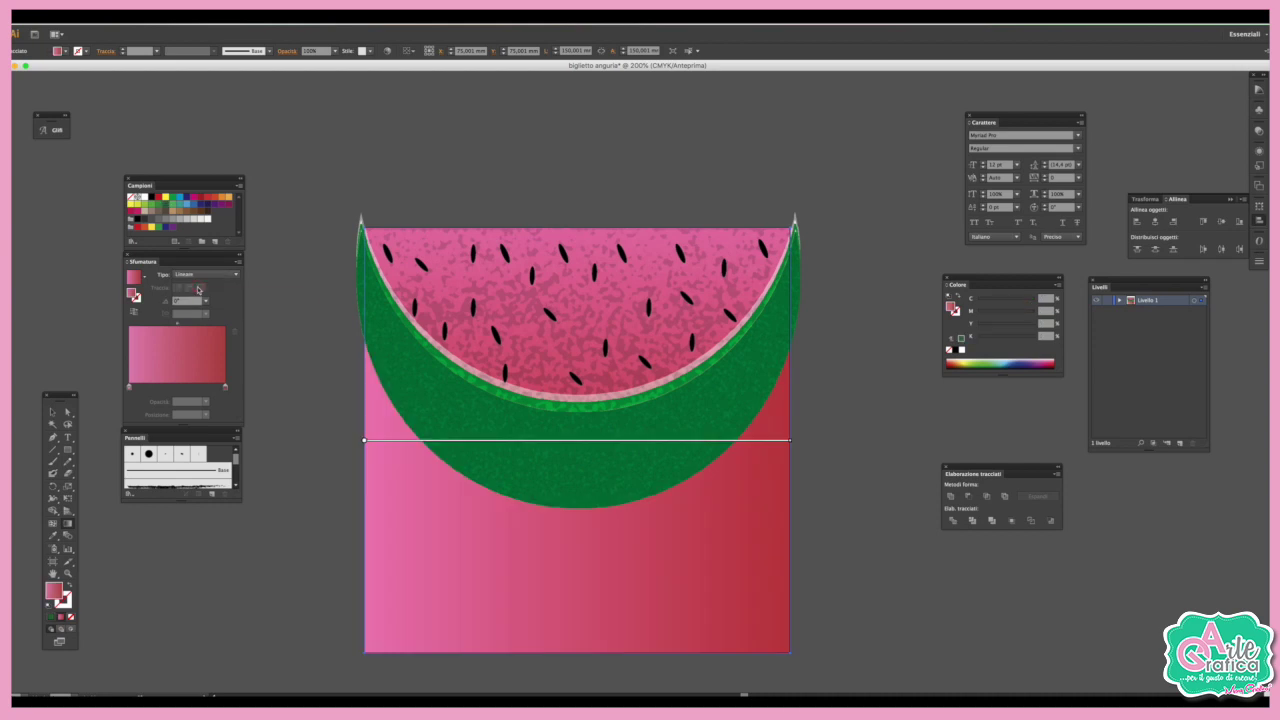
drag(165, 203, 226, 391)
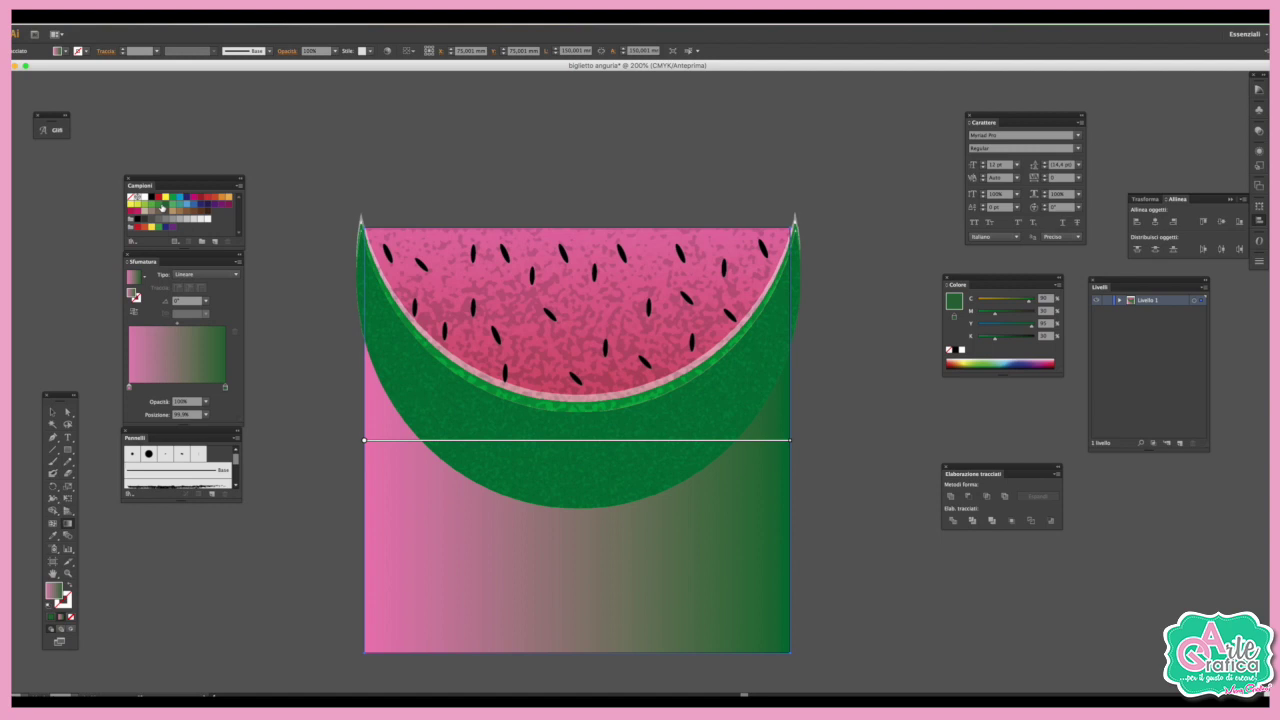
drag(157, 205, 129, 388)
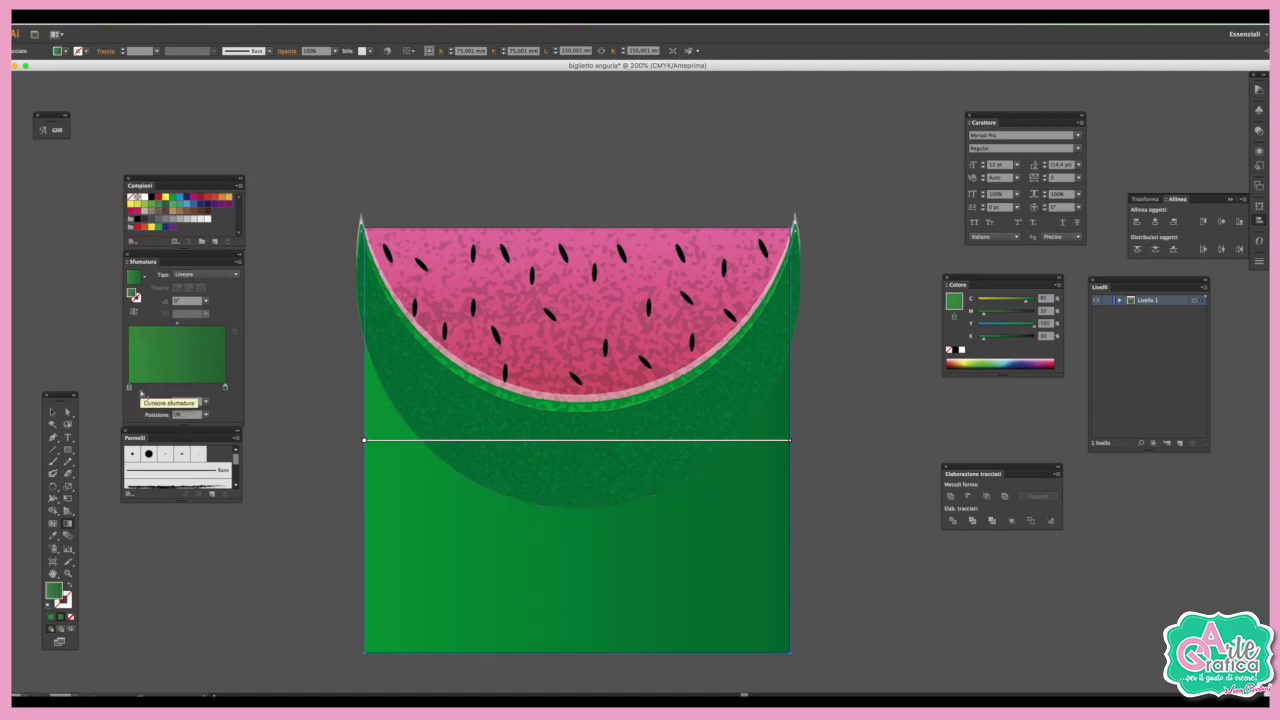
drag(578, 673, 580, 232)
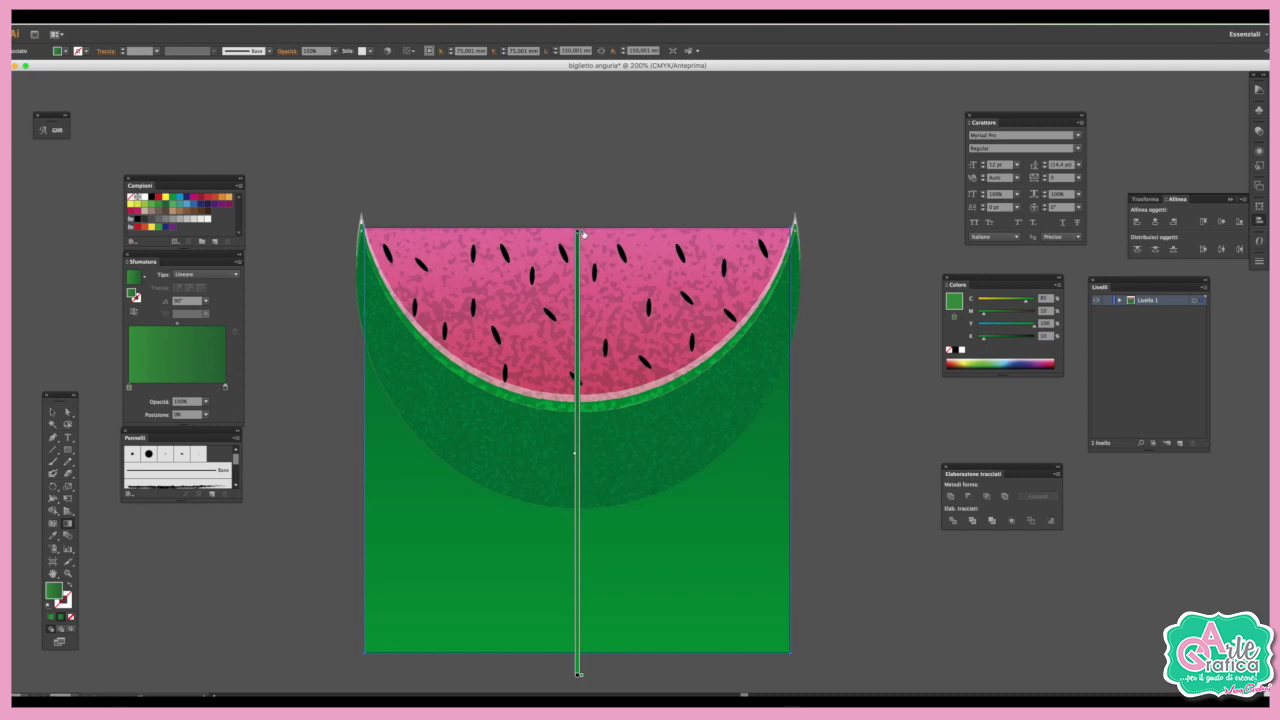
click(575, 352)
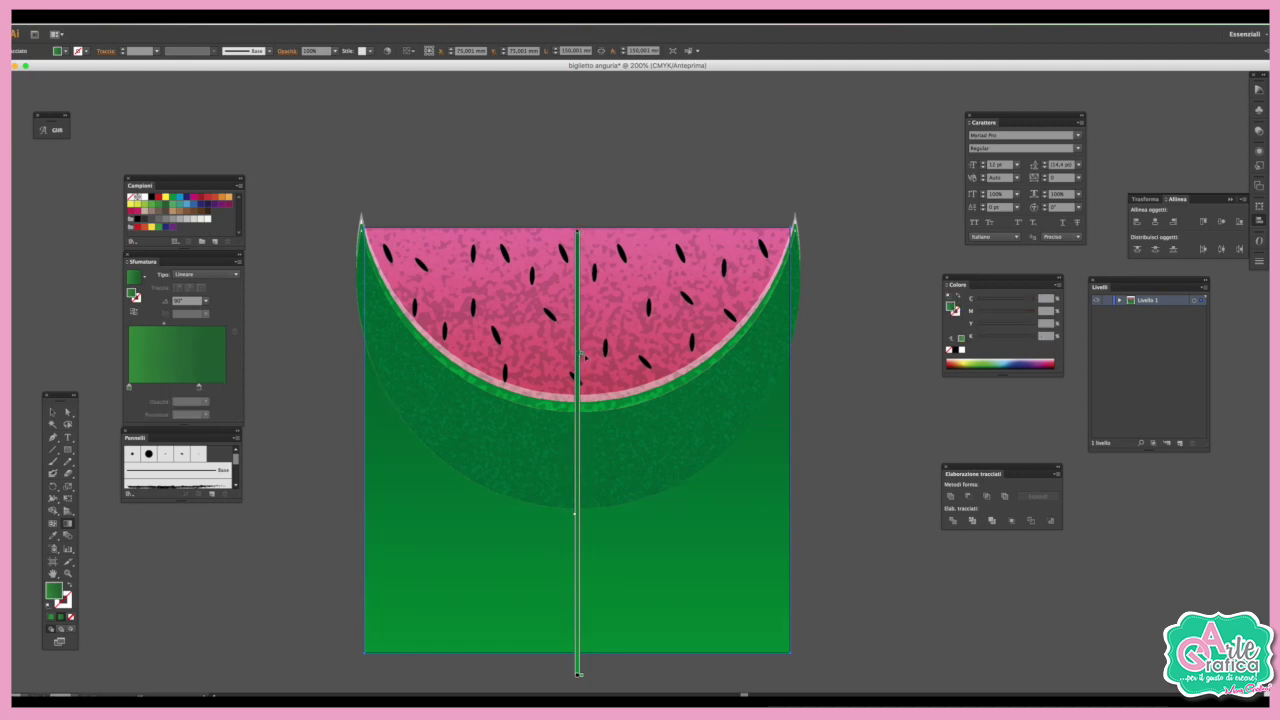
drag(578, 354, 581, 512)
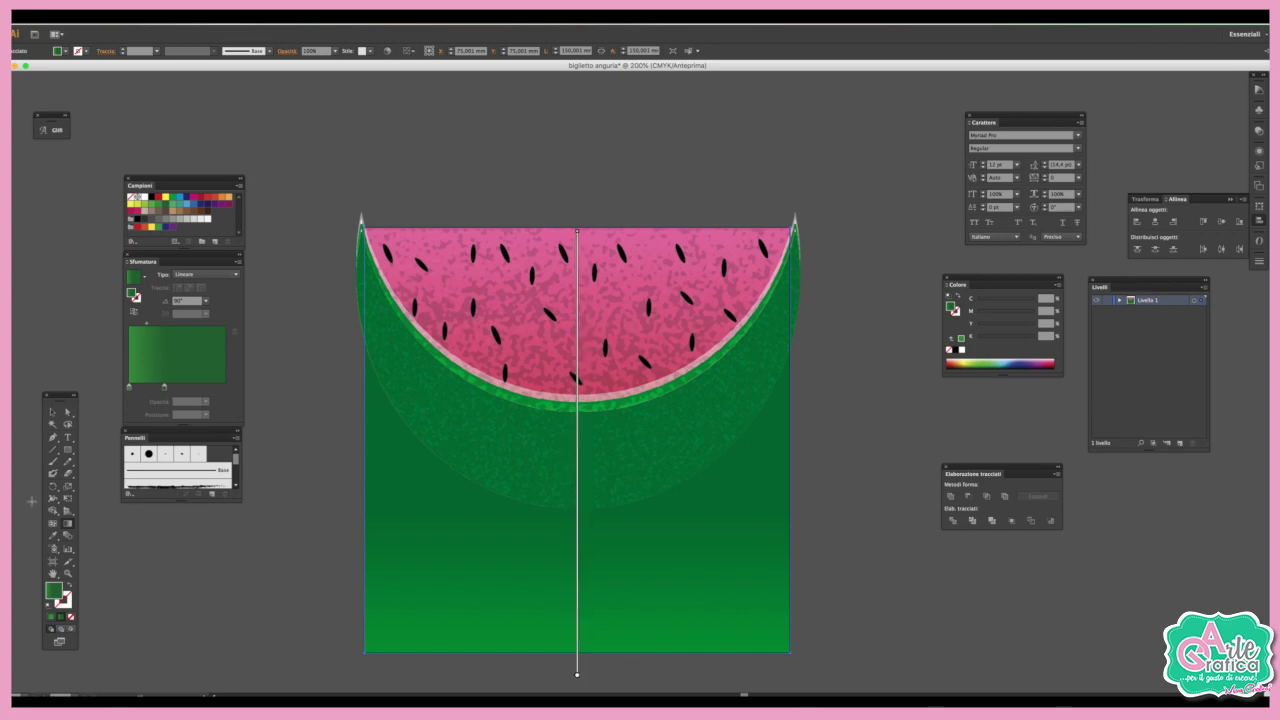
- Apply the sponge texture to the background rectangle
click(53, 411)
click(250, 16)
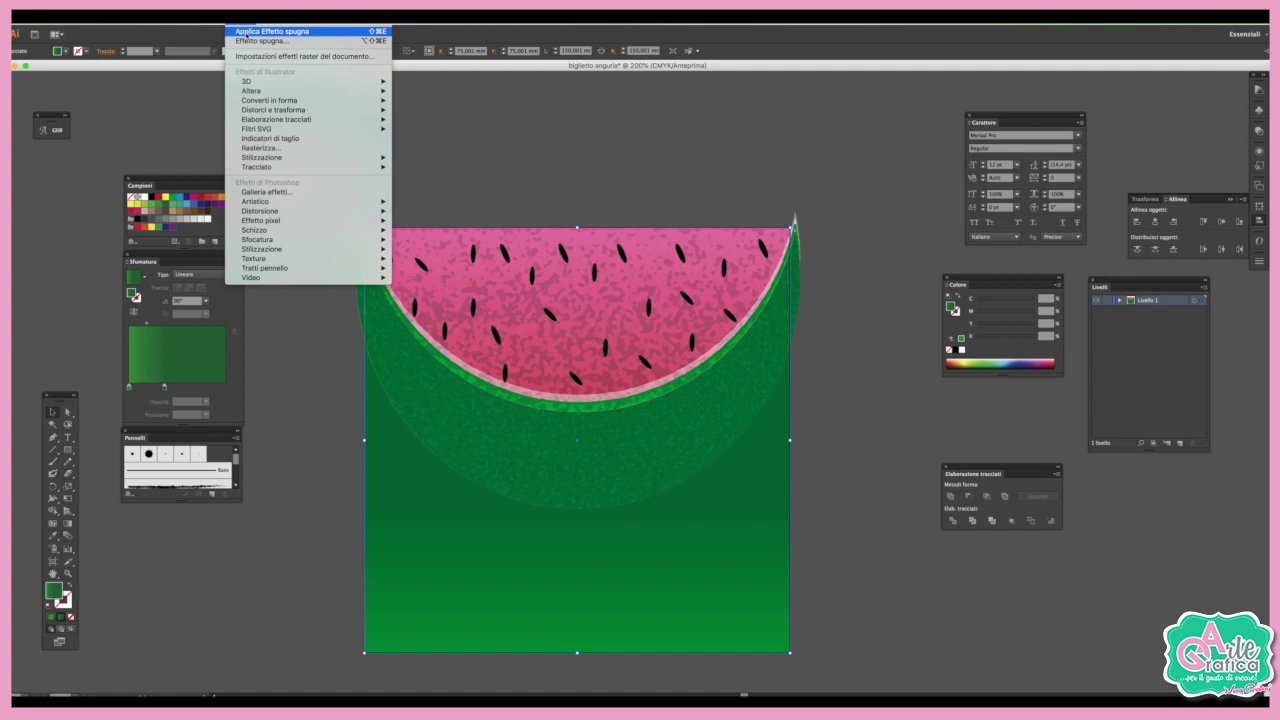
click(257, 31)
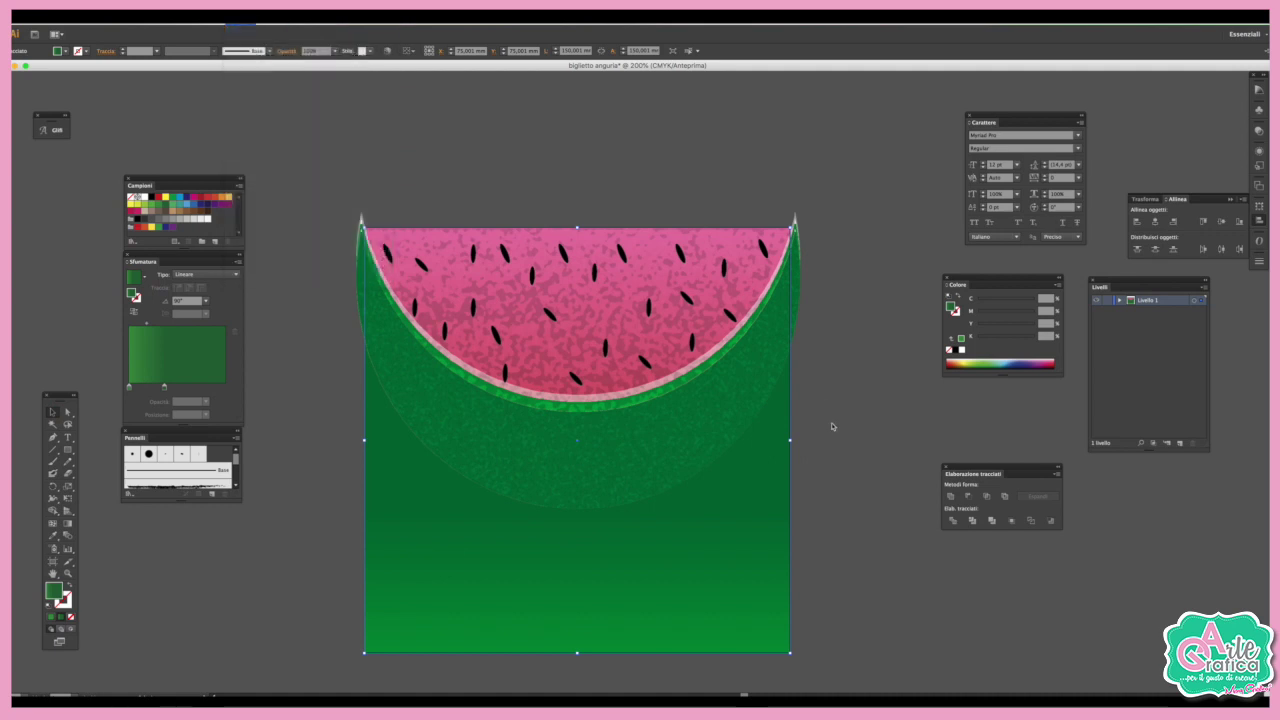
click(831, 426)
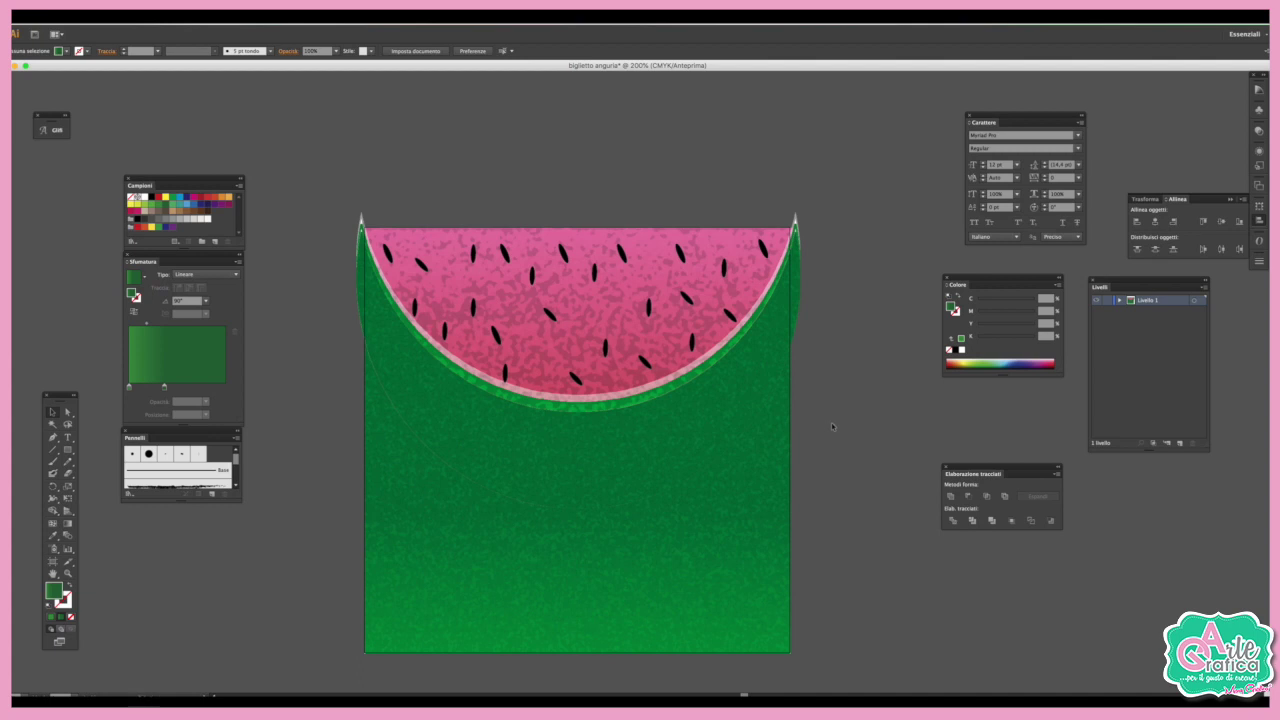
drag(831, 423, 813, 393)
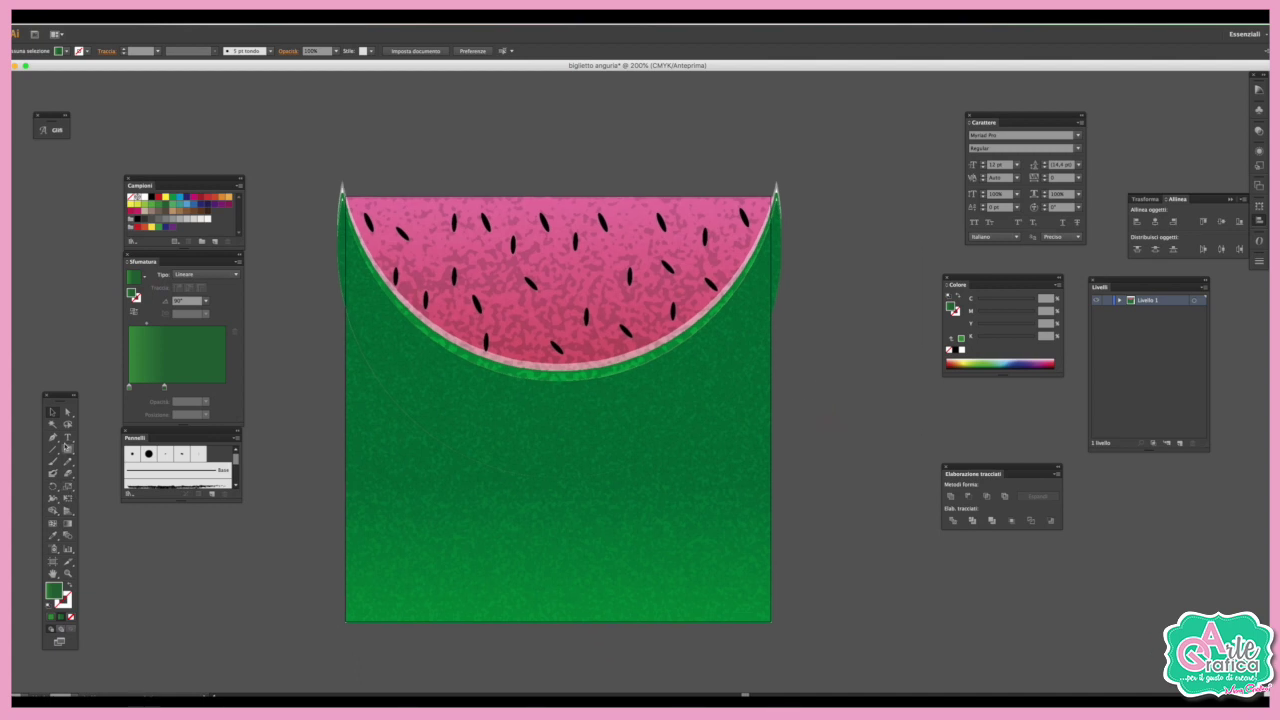
- Draw a thin vertical strip on the left and move its gradient stop to 79.71%
drag(68, 452, 98, 456)
drag(375, 352, 413, 622)
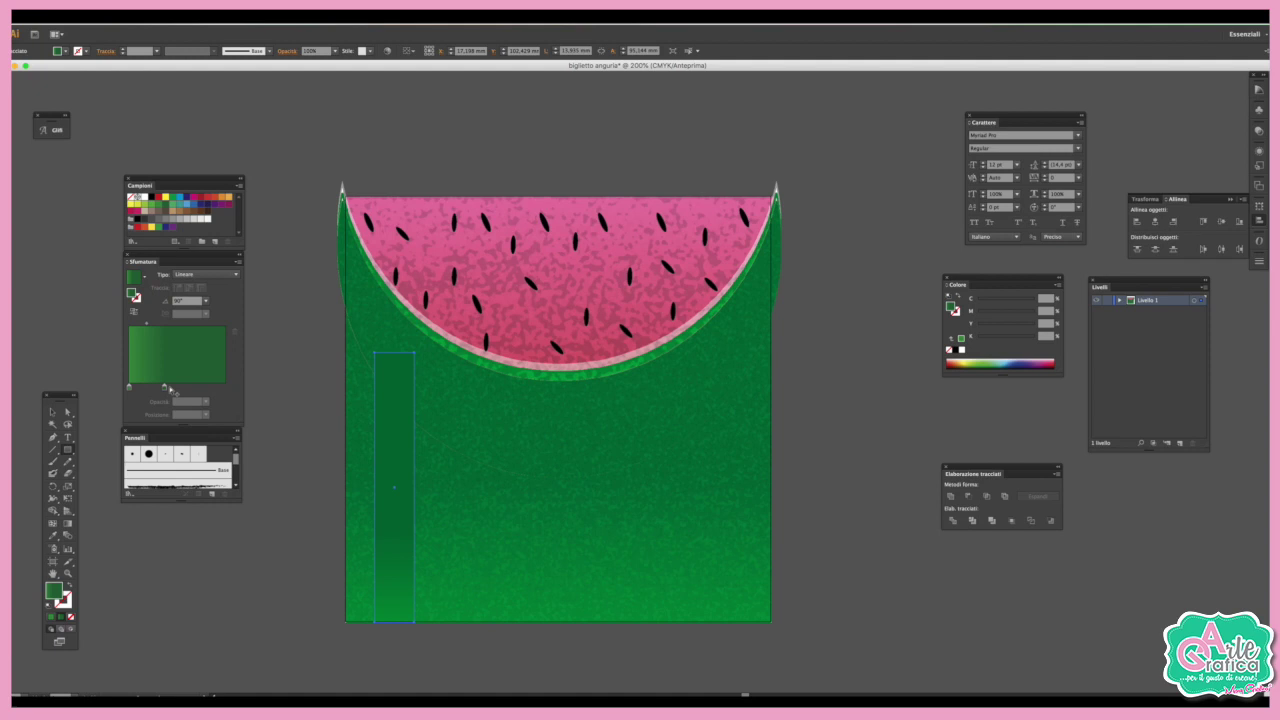
click(52, 411)
click(164, 387)
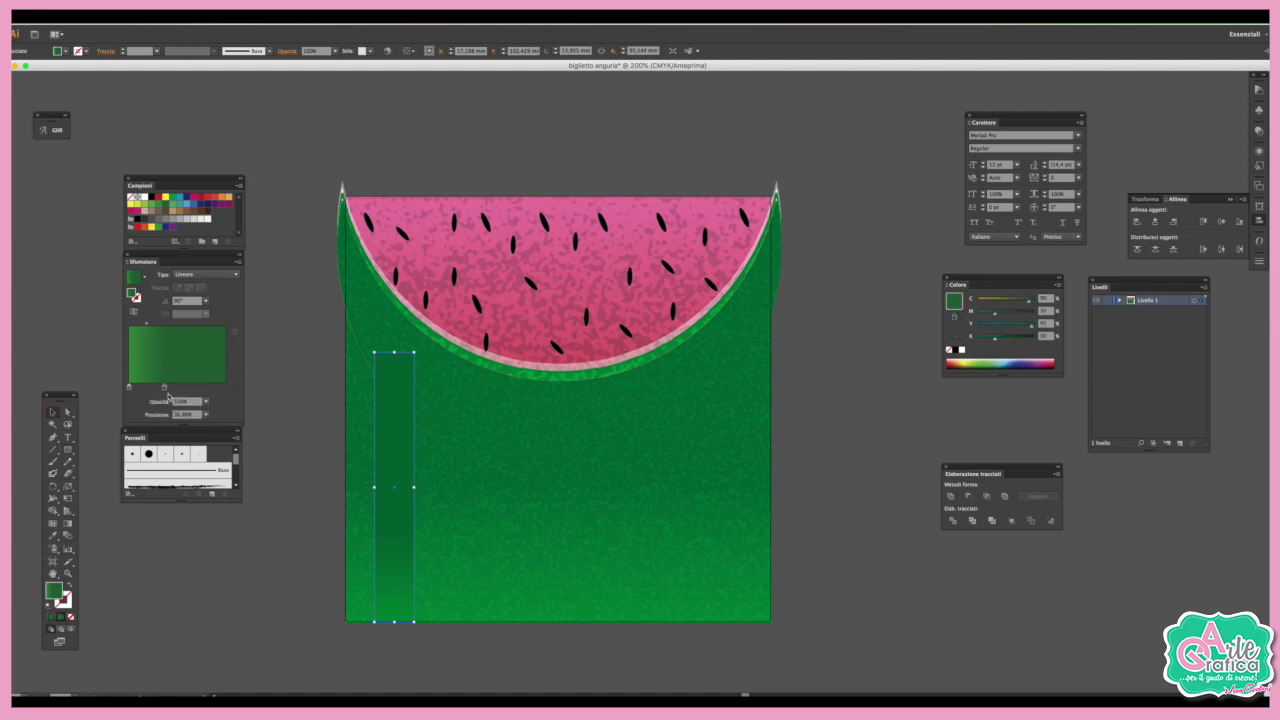
drag(164, 387, 206, 387)
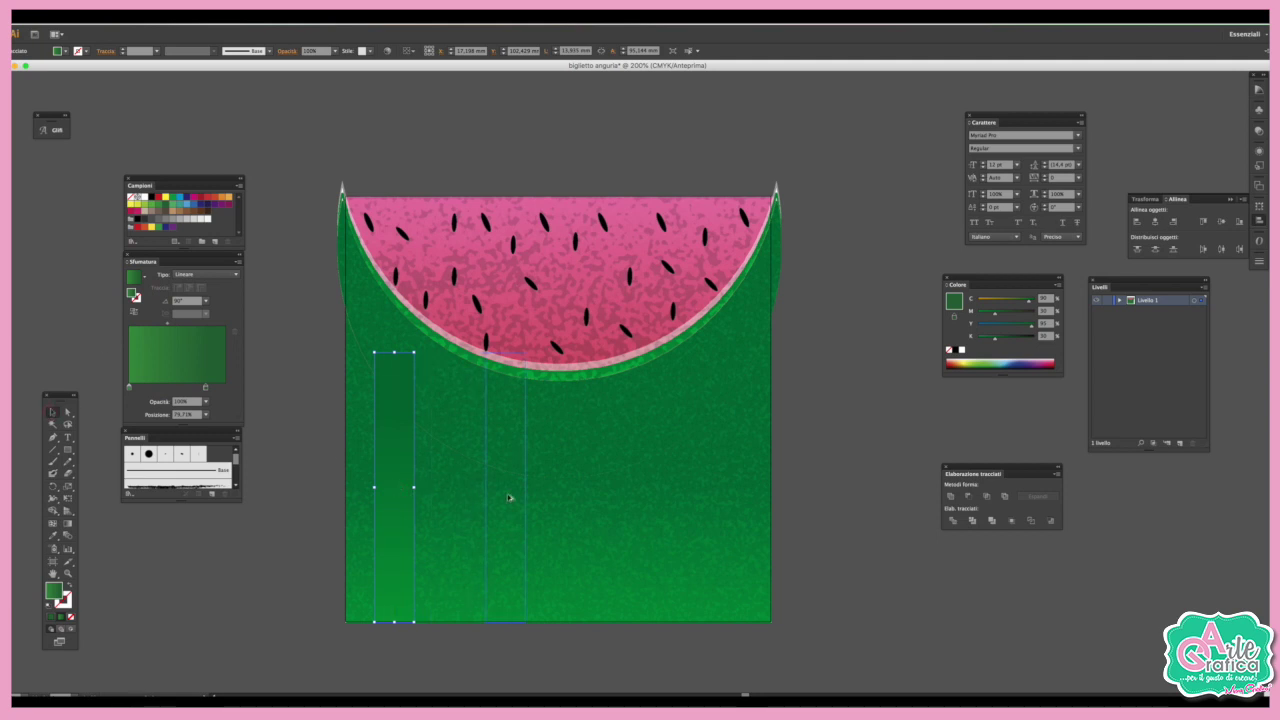
- Duplicate the strip into six evenly spaced stripes with Ctrl+D and shift them left together
mouse_move(395, 490)
mouse_down()
mouse_move(464, 497)
mouse_move(481, 484)
mouse_up()
key(ctrl+d)
key(ctrl+d)
key(ctrl+d)
key(ctrl+d)
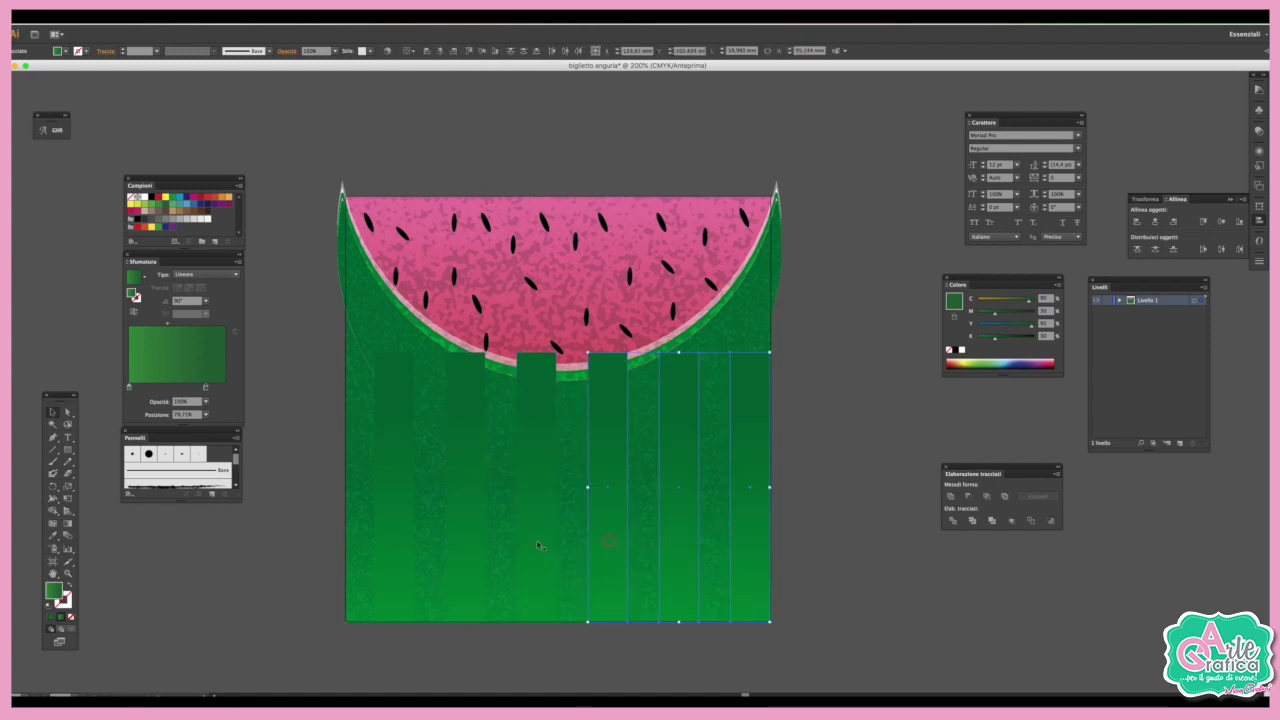
drag(679, 532, 472, 540)
shift+click(390, 540)
drag(620, 512, 607, 512)
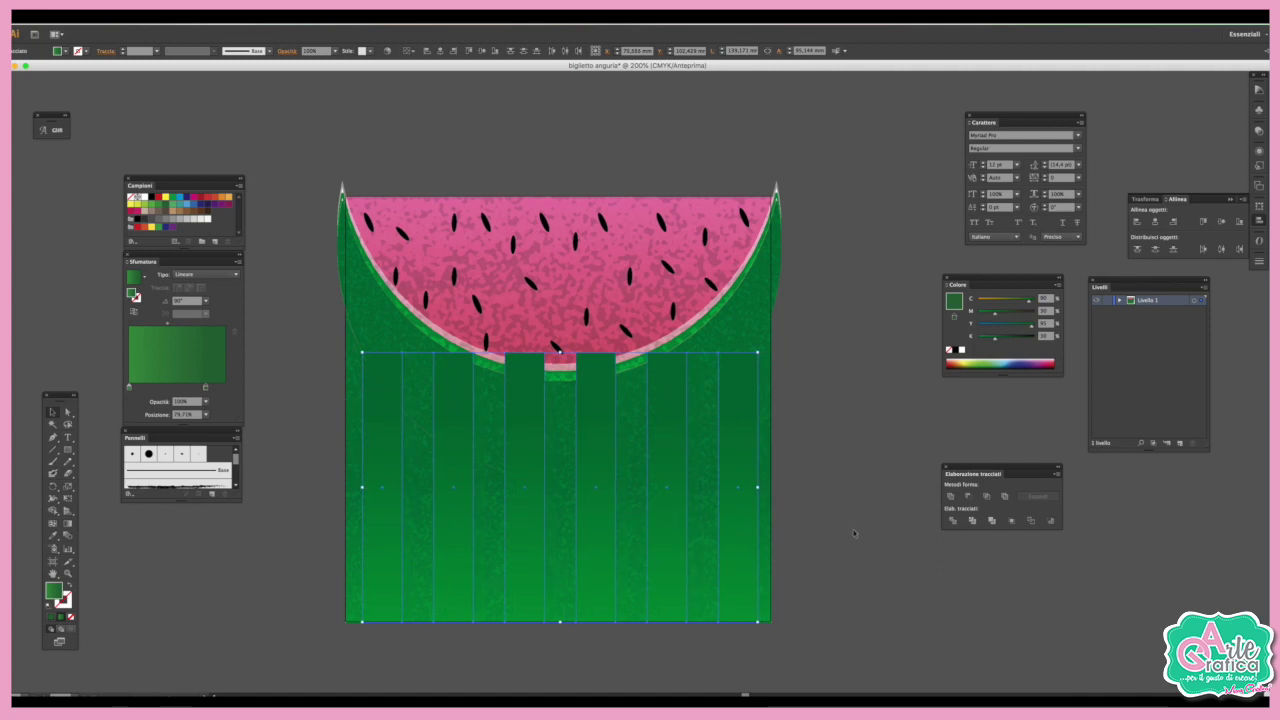
- Apply Object > Transform to the stripes and background, then sponge-texture the leftmost stripe
shift+click(349, 541)
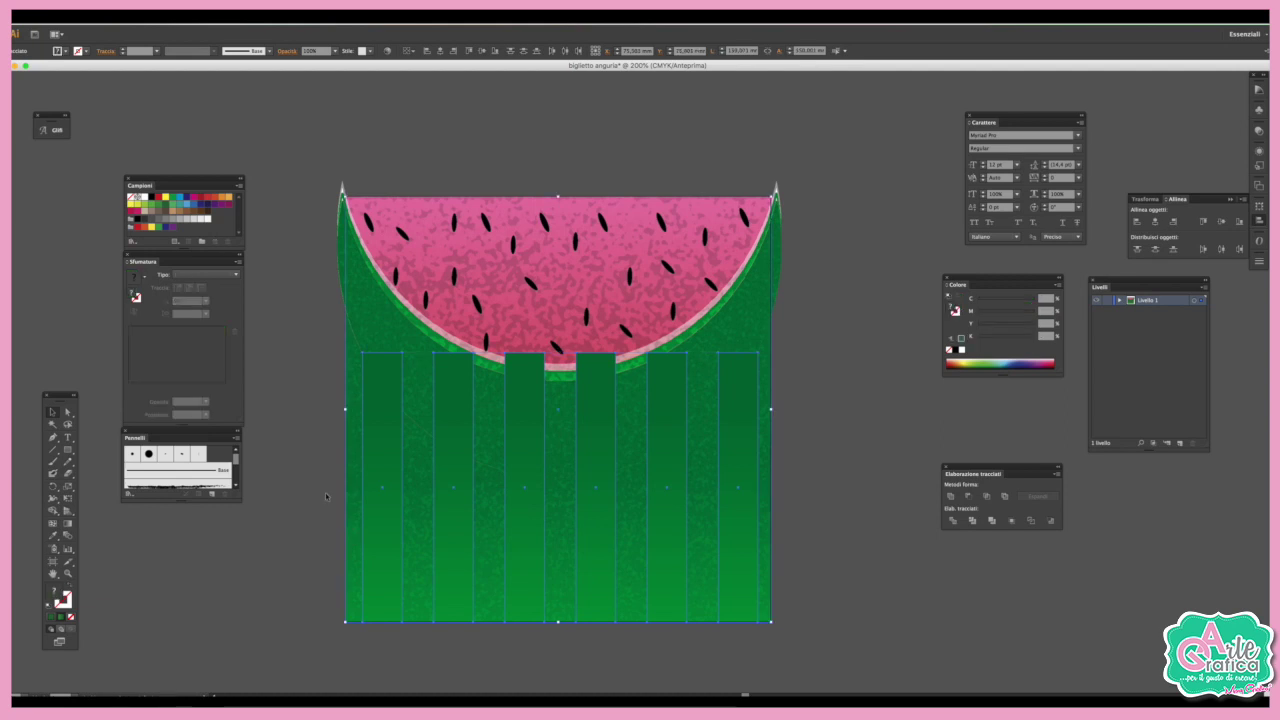
click(140, 22)
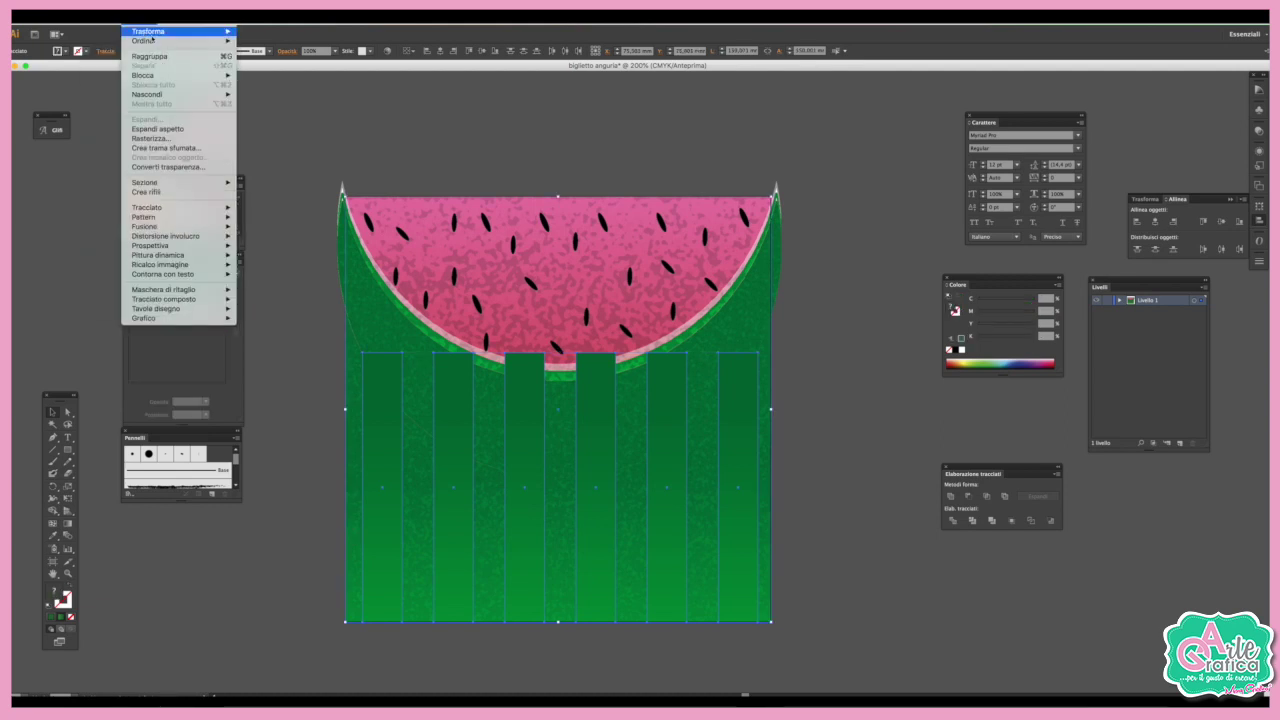
mouse_move(178, 31)
click(281, 69)
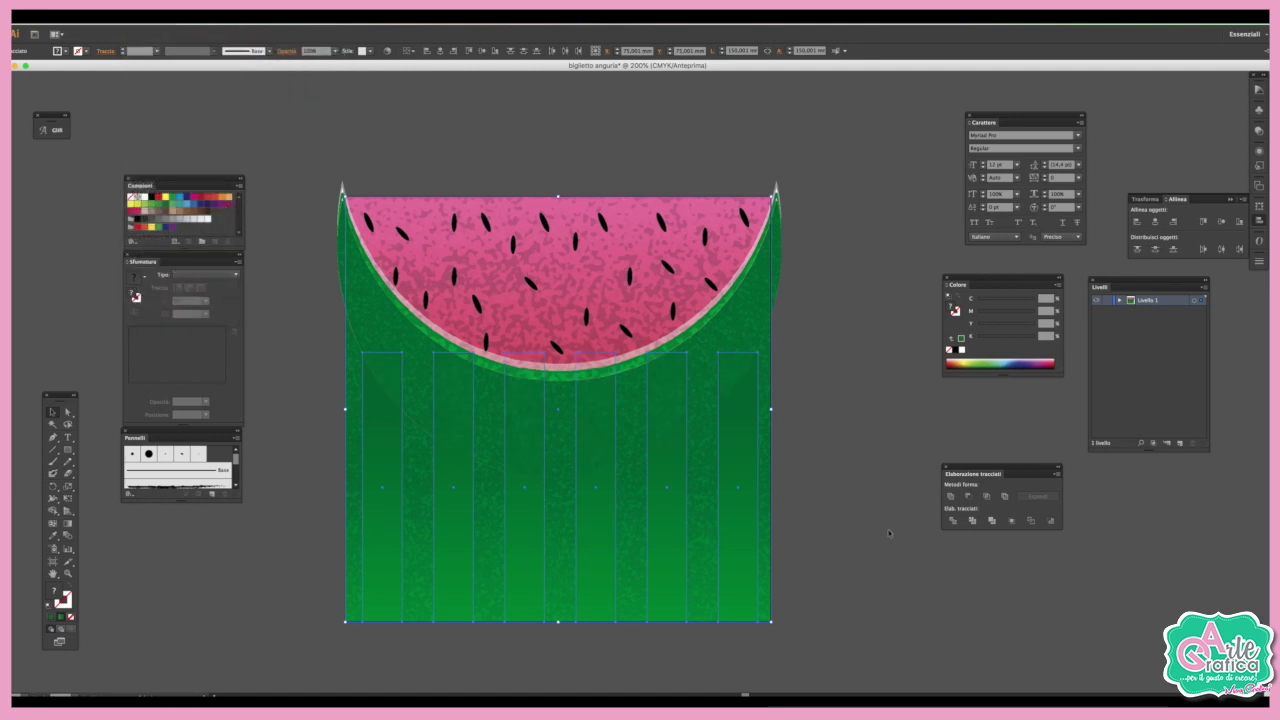
click(377, 544)
click(240, 20)
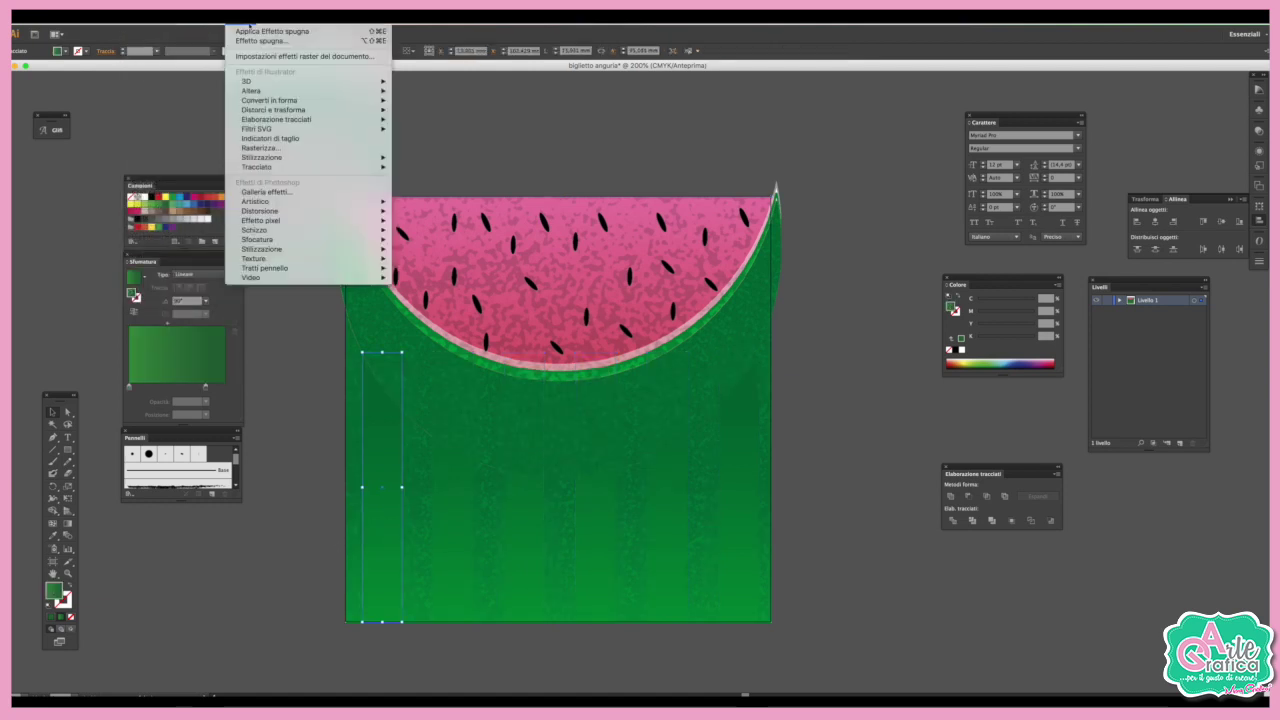
click(300, 32)
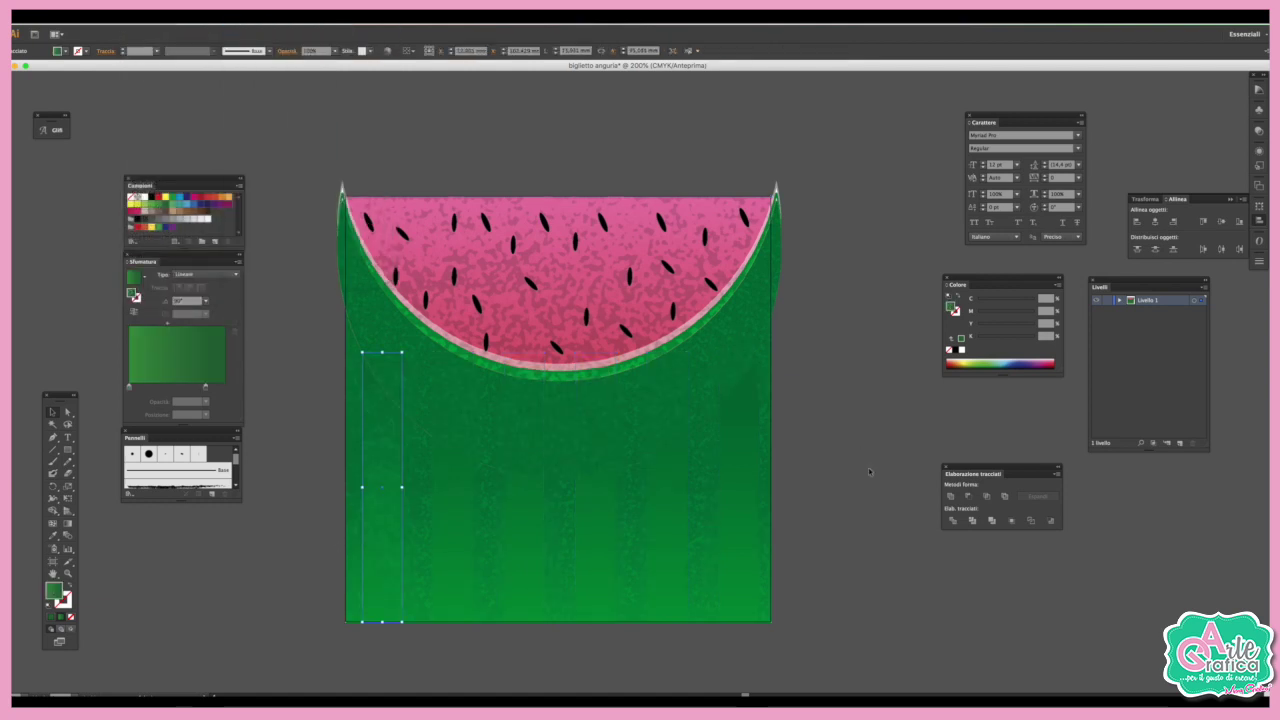
click(448, 540)
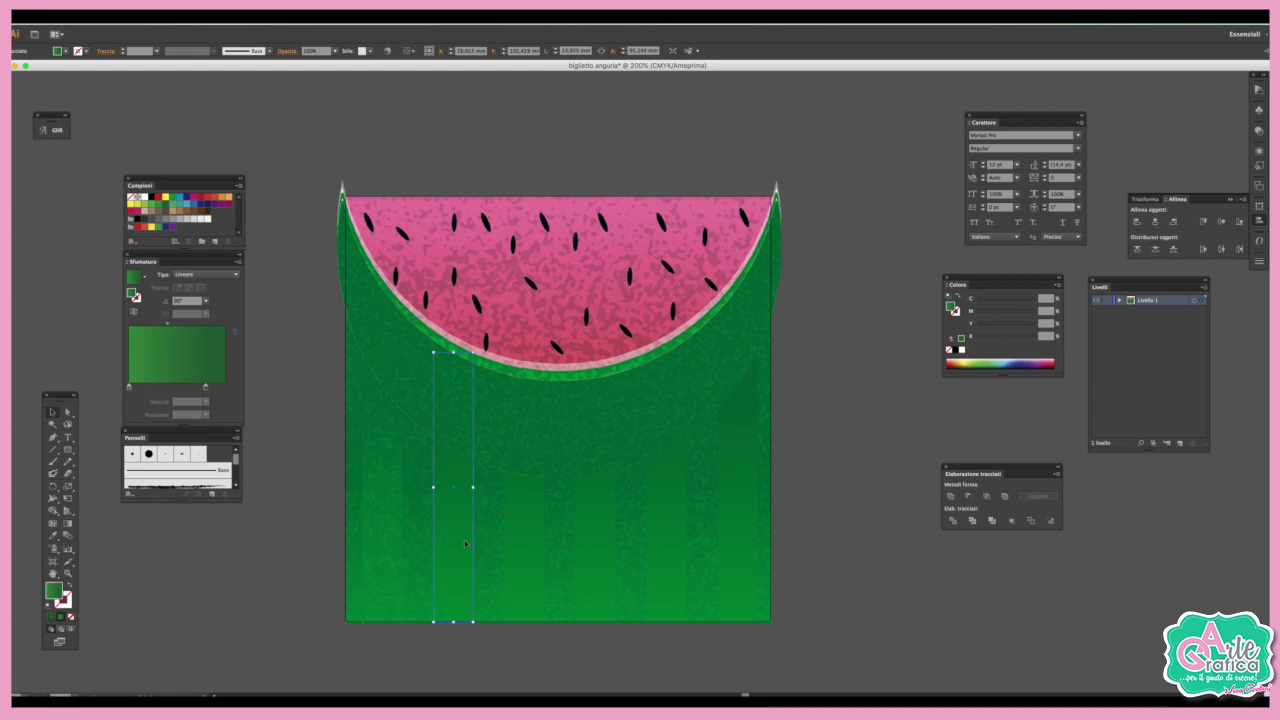
- Apply the Sponge effect to each of the five green stripes
click(240, 18)
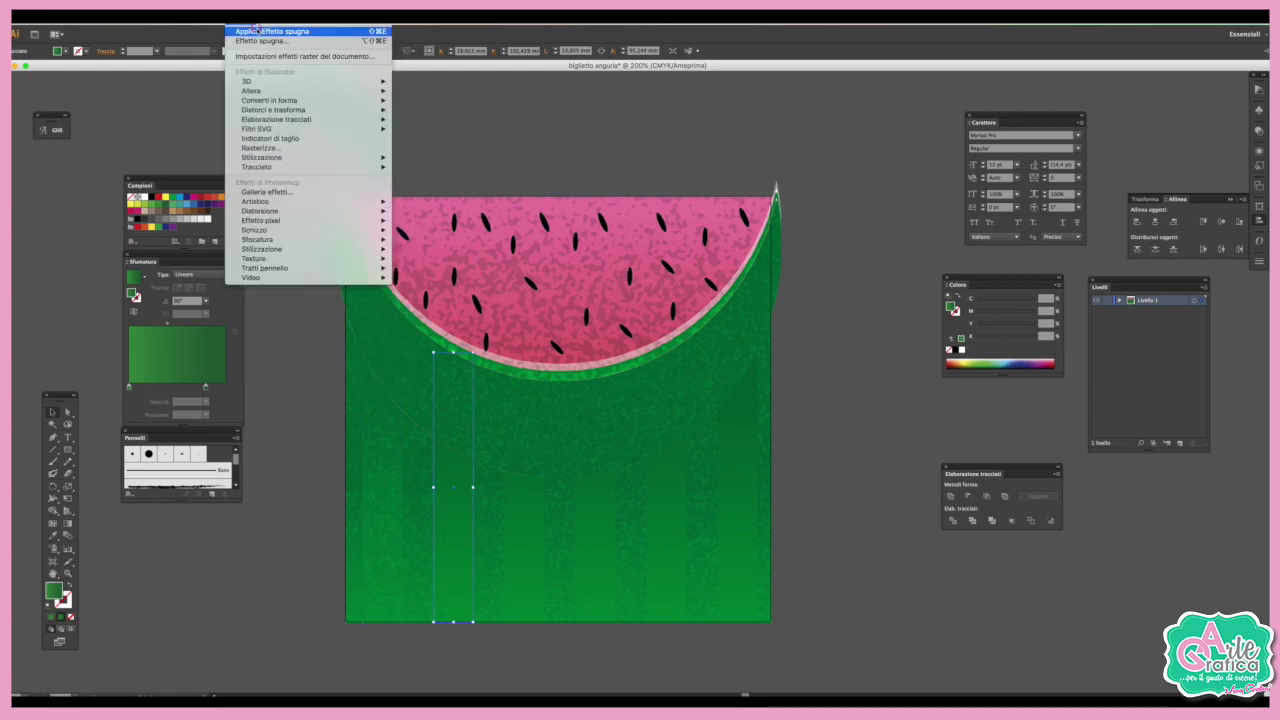
click(257, 31)
click(525, 520)
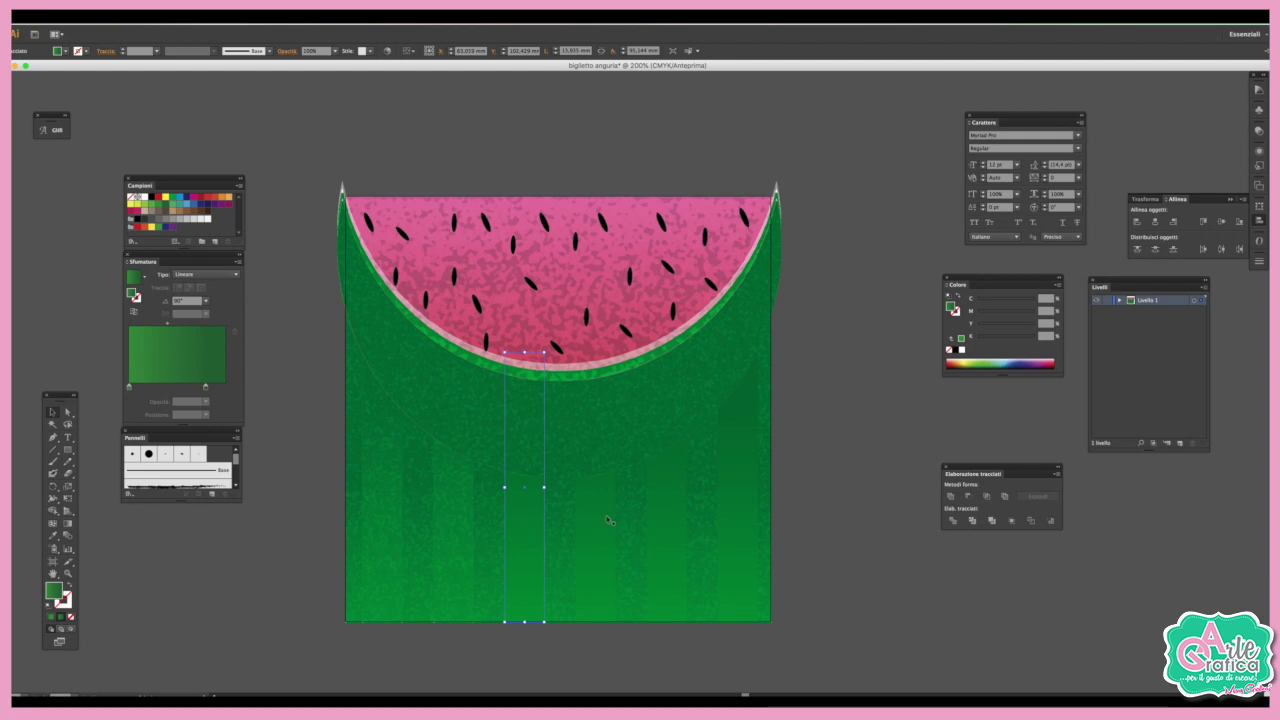
click(262, 18)
click(257, 31)
click(594, 547)
click(240, 18)
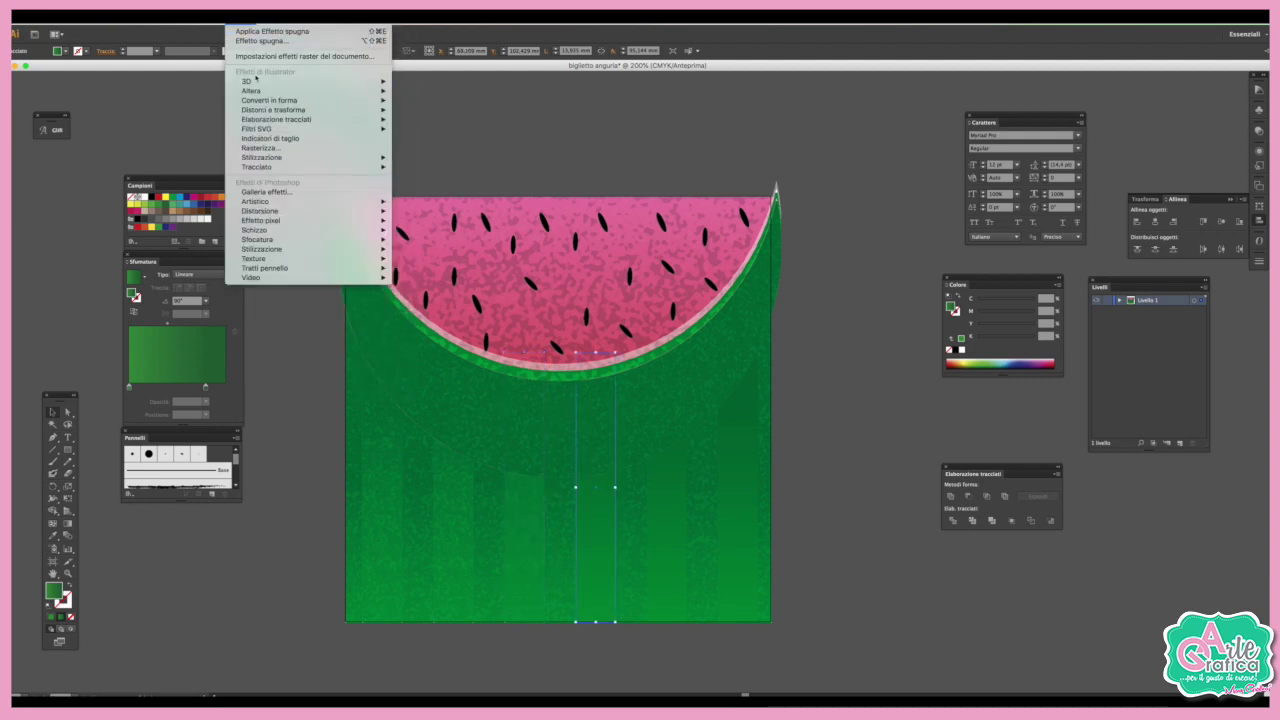
click(257, 31)
click(666, 510)
click(240, 18)
click(257, 31)
click(740, 556)
click(200, 18)
click(257, 31)
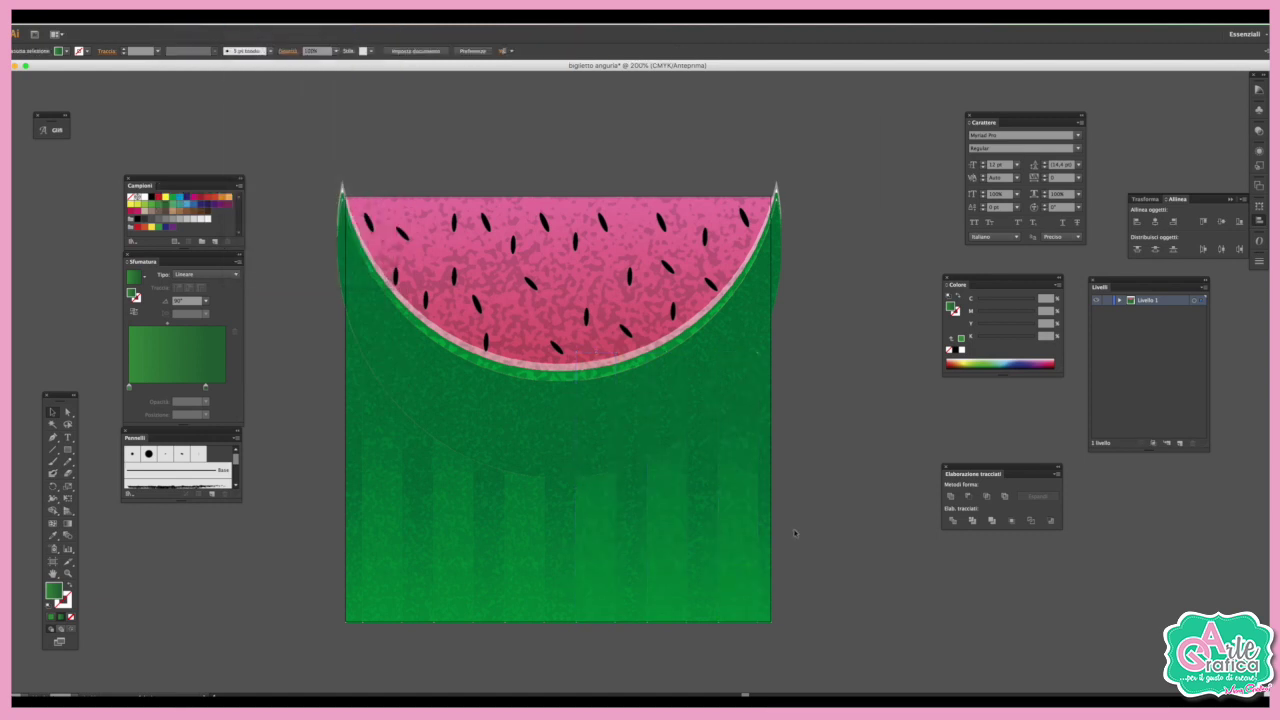
- Give the curved rind shape a green stroke
click(540, 476)
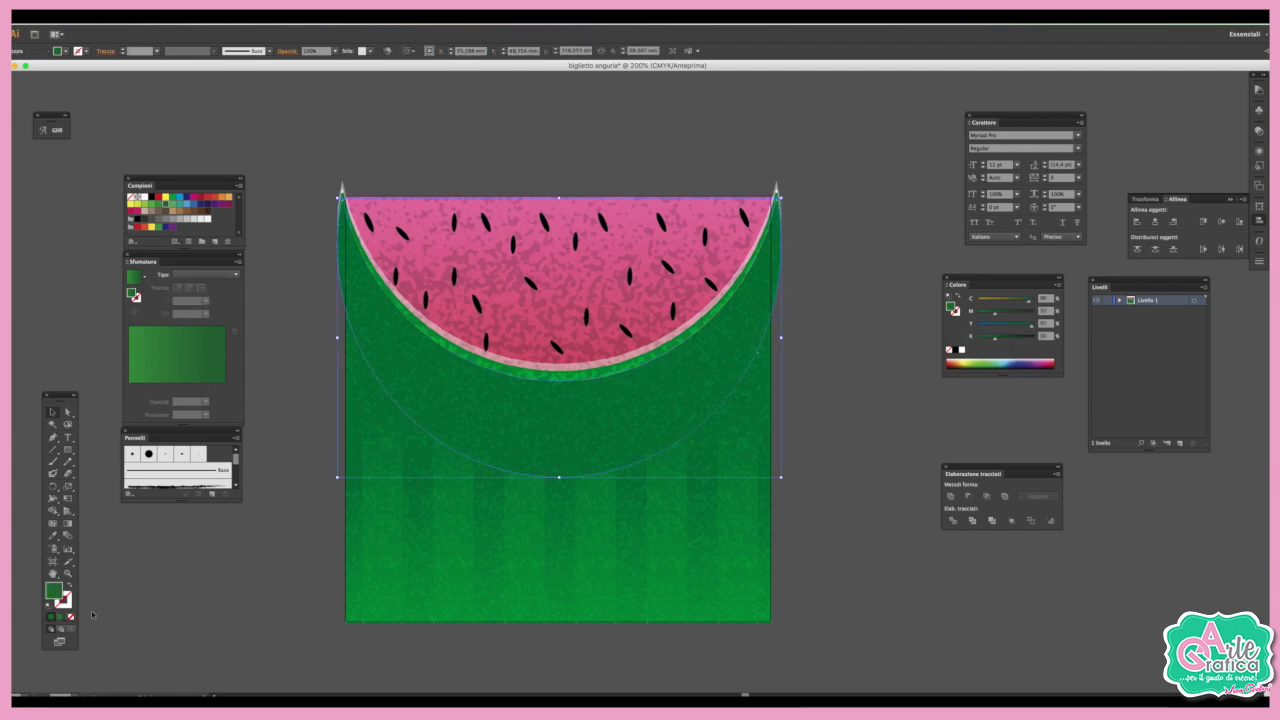
drag(53, 591, 63, 604)
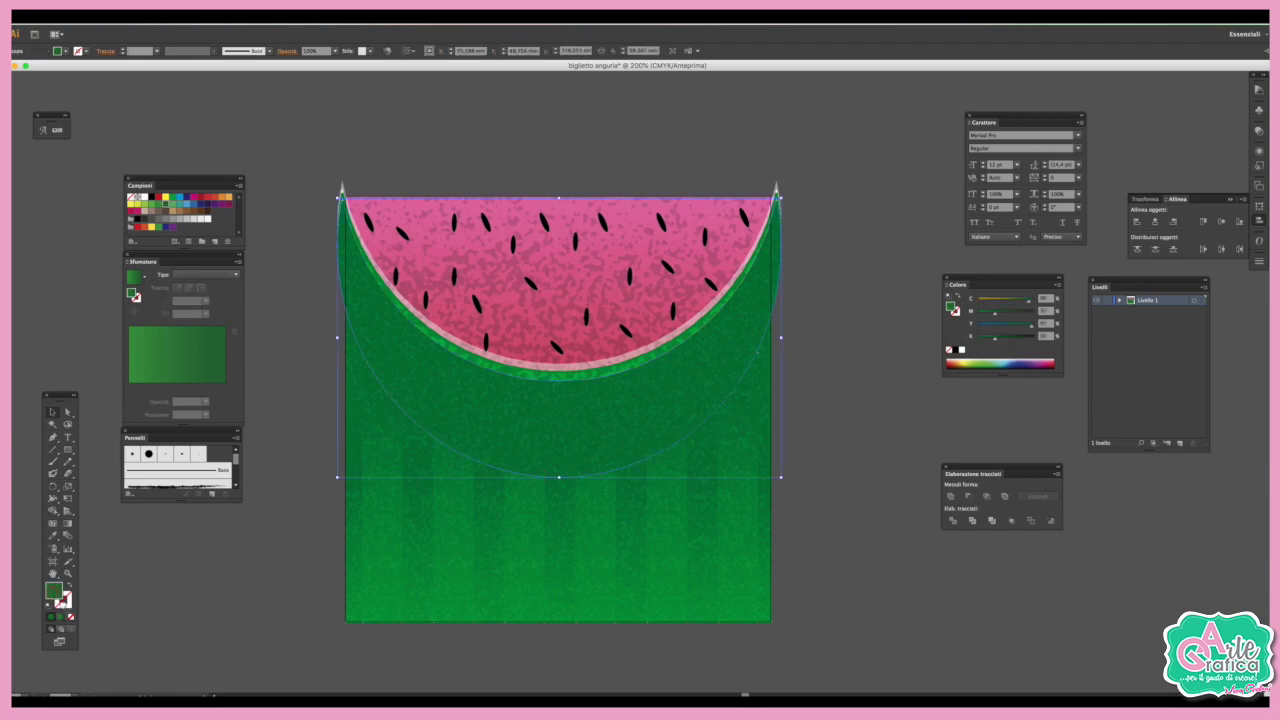
click(268, 530)
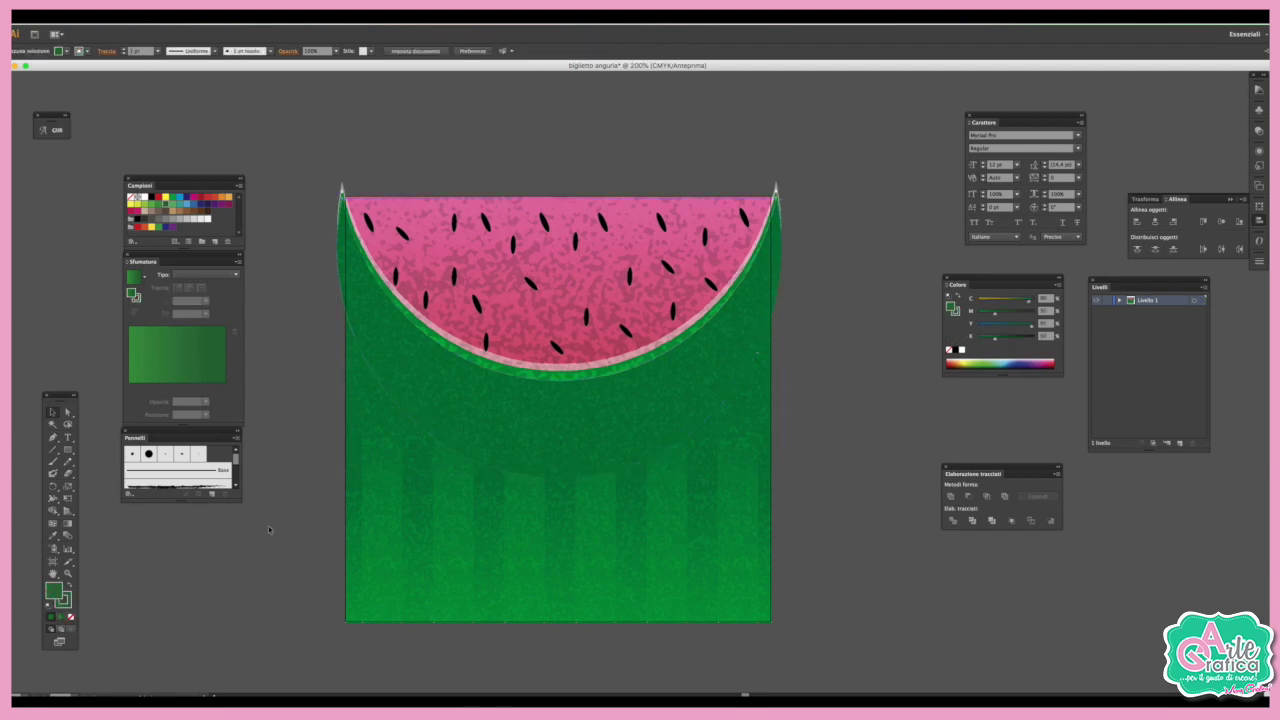
- Move the background rectangle's gradient stop to 13.13%
click(632, 466)
click(760, 475)
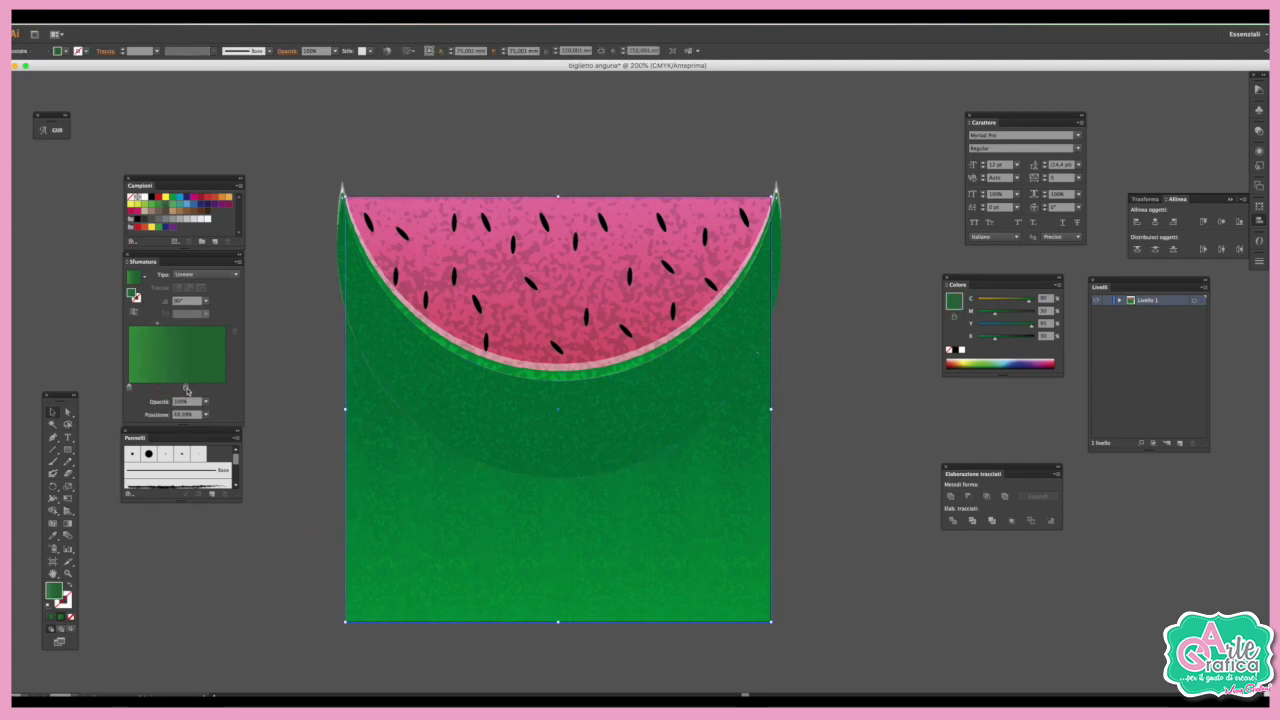
drag(186, 390, 150, 388)
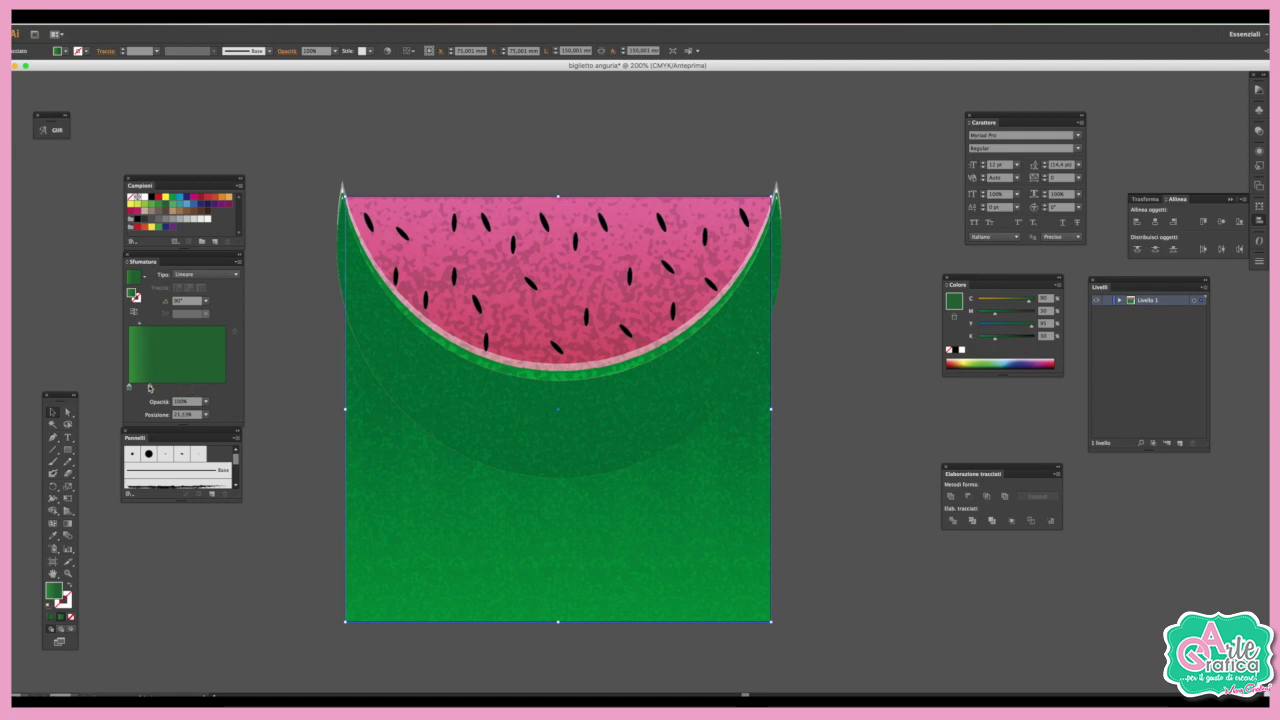
drag(150, 388, 140, 388)
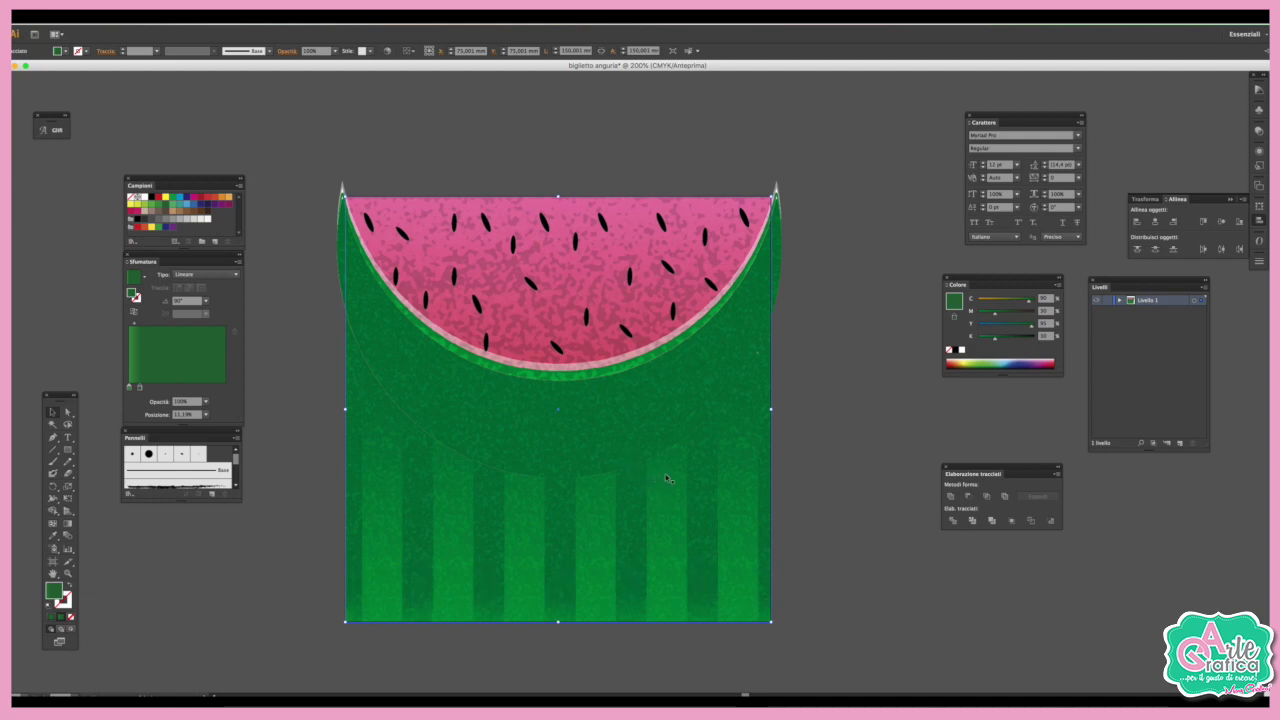
click(839, 461)
- Paste a copy of the curved rind shape in front
click(630, 460)
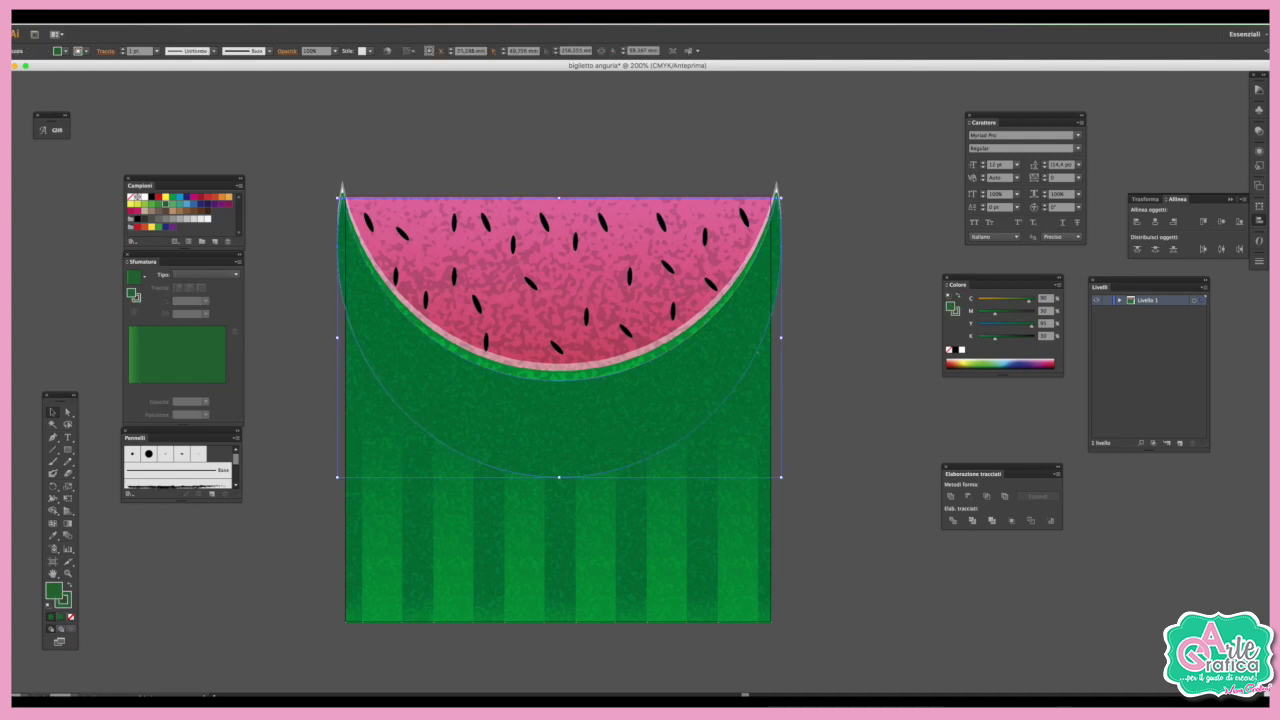
click(112, 12)
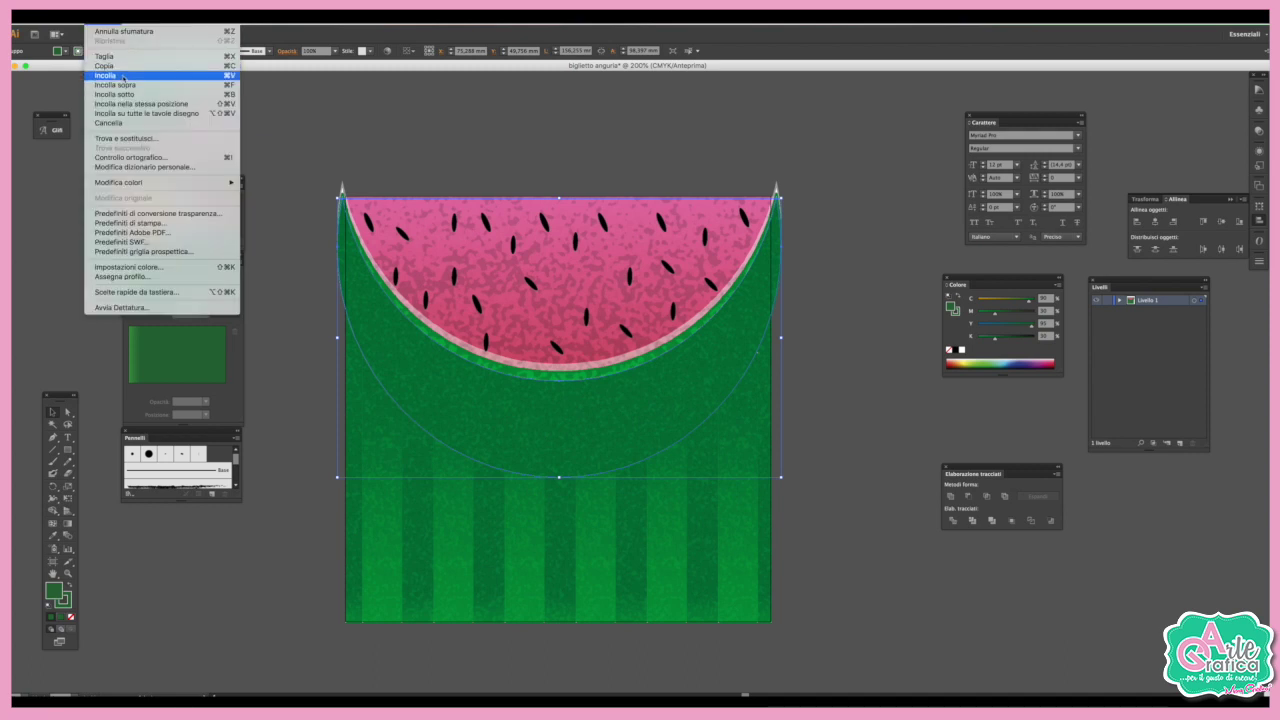
click(116, 85)
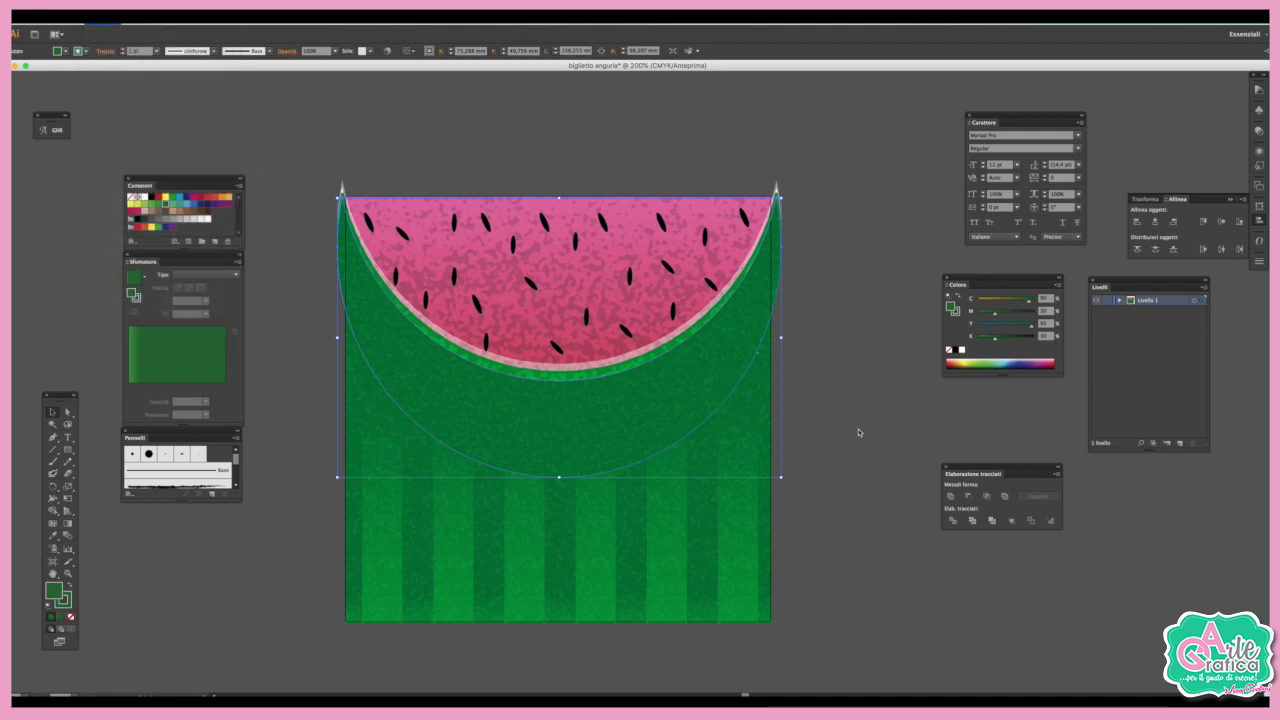
- Adjust the green shape's corner anchor points to uncover the full watermelon semicircle
click(68, 413)
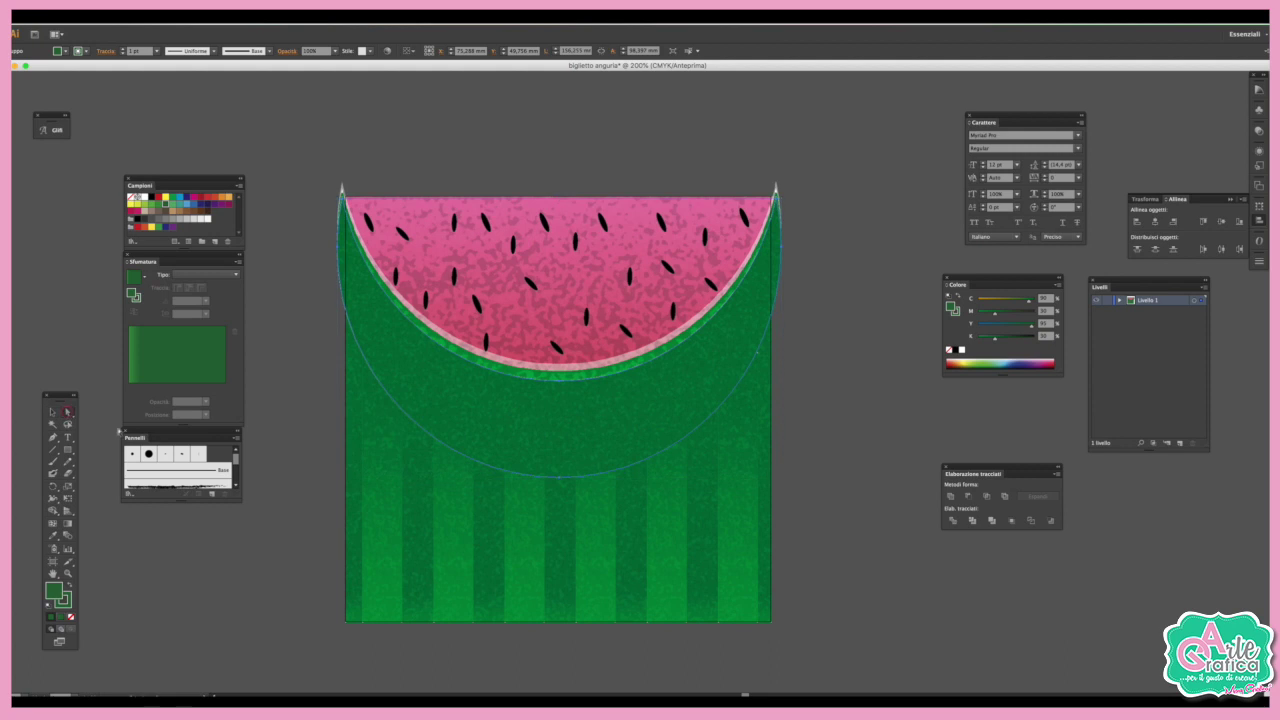
click(560, 479)
key(ctrl+z)
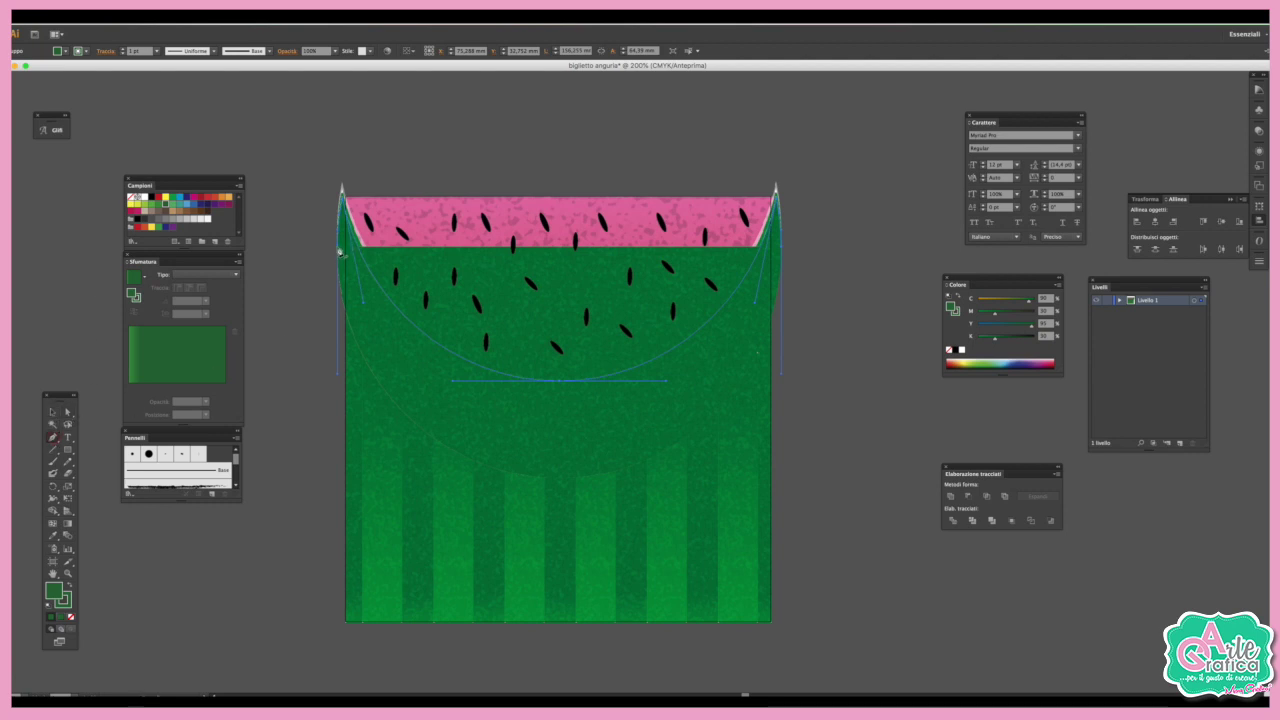
ctrl+click(344, 252)
ctrl+click(345, 621)
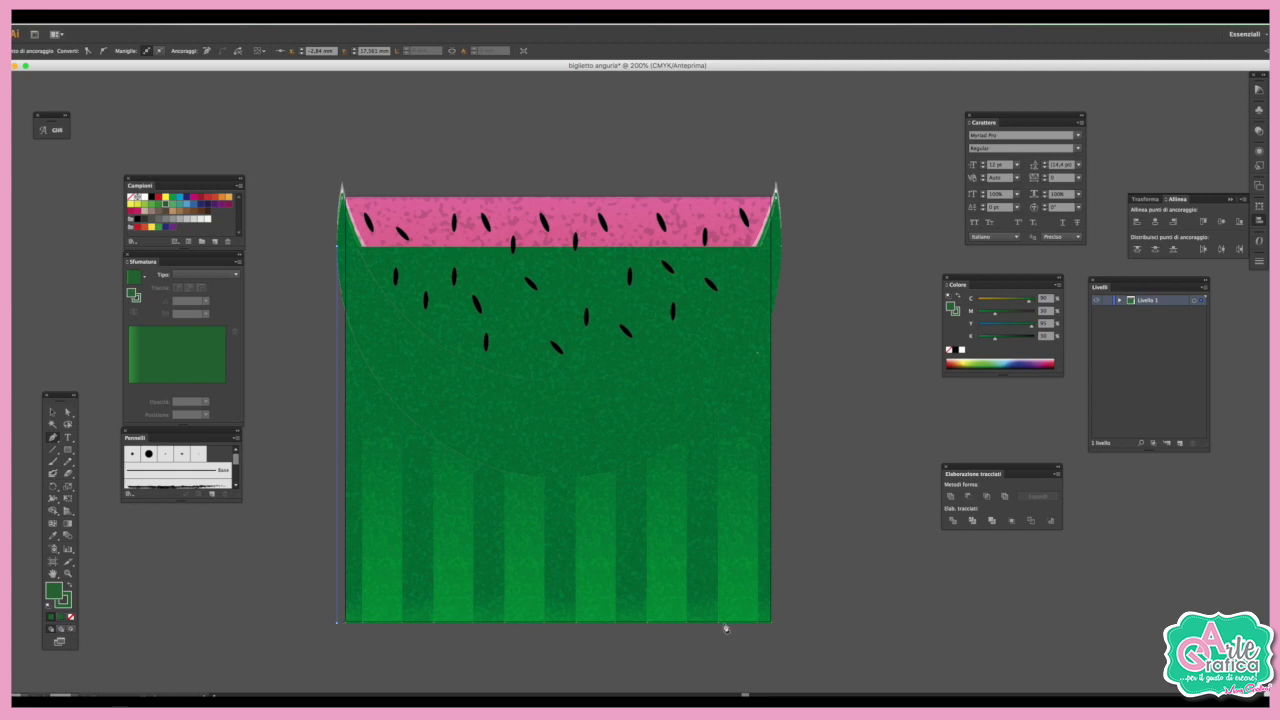
ctrl+shift+click(773, 624)
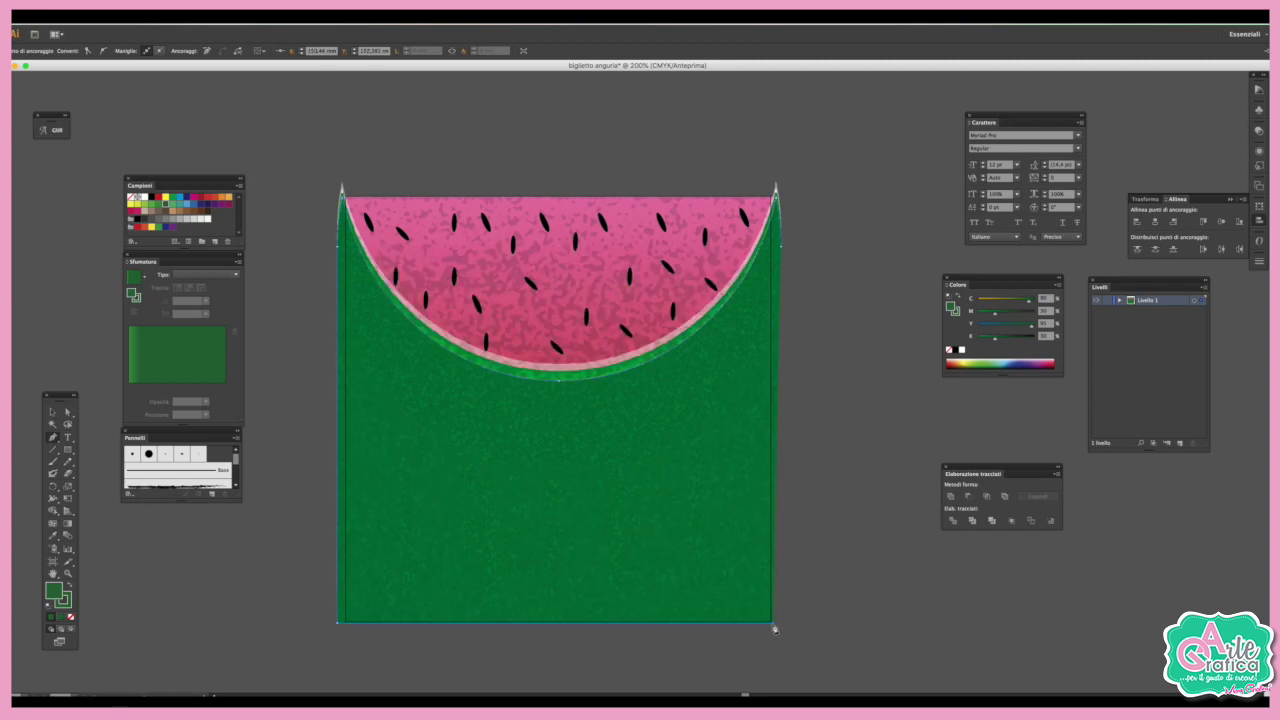
click(786, 250)
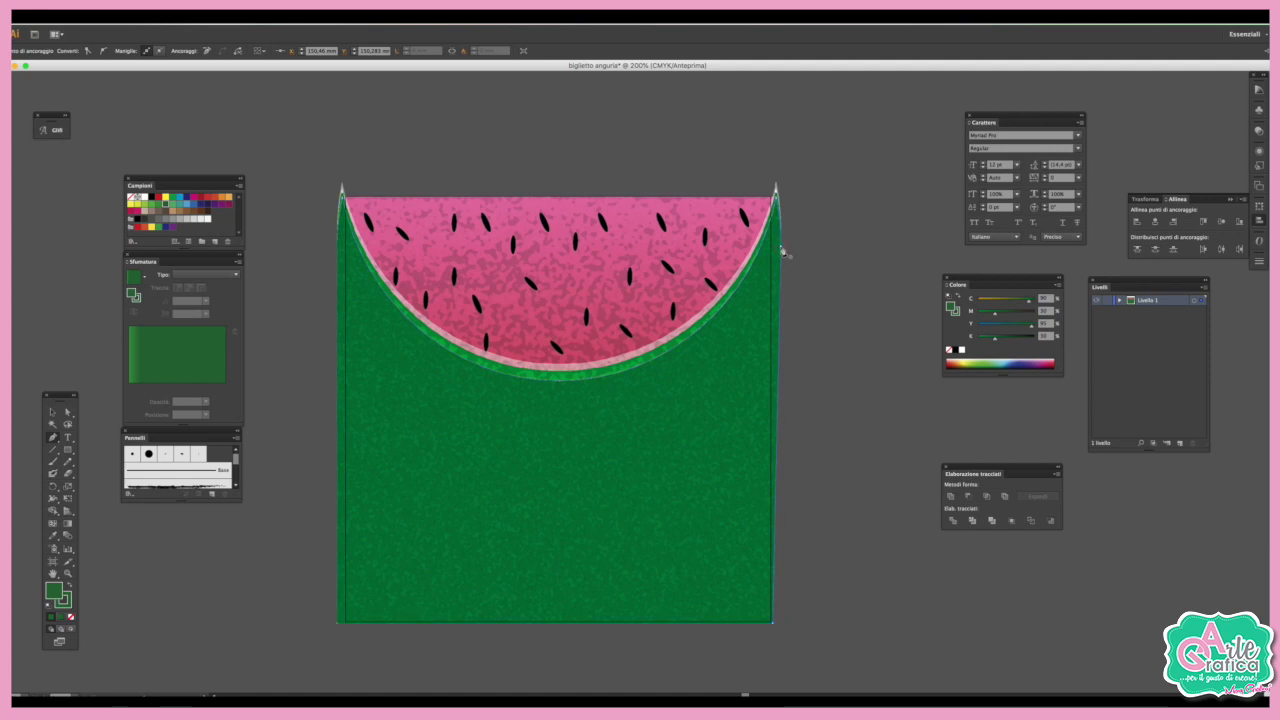
click(766, 266)
click(52, 412)
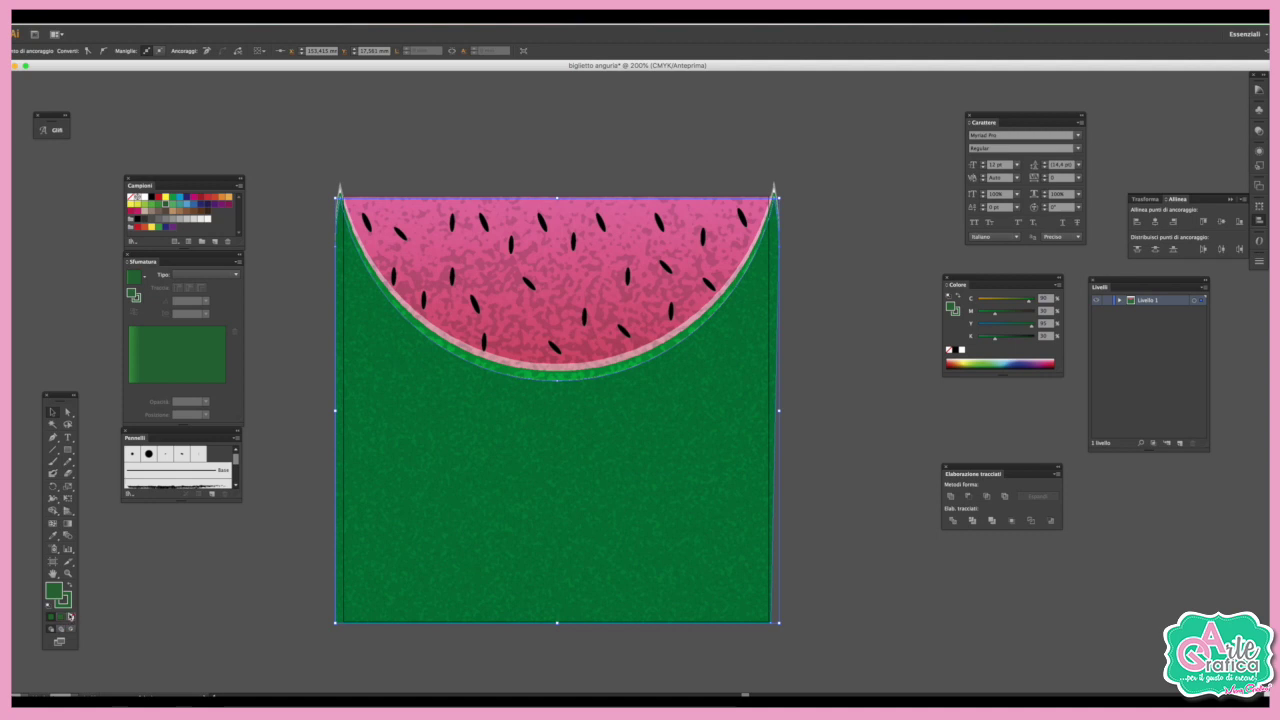
click(72, 617)
- Clip the five green stripes inside the rind shape with a clipping mask
shift+click(465, 595)
shift+click(522, 598)
shift+click(580, 592)
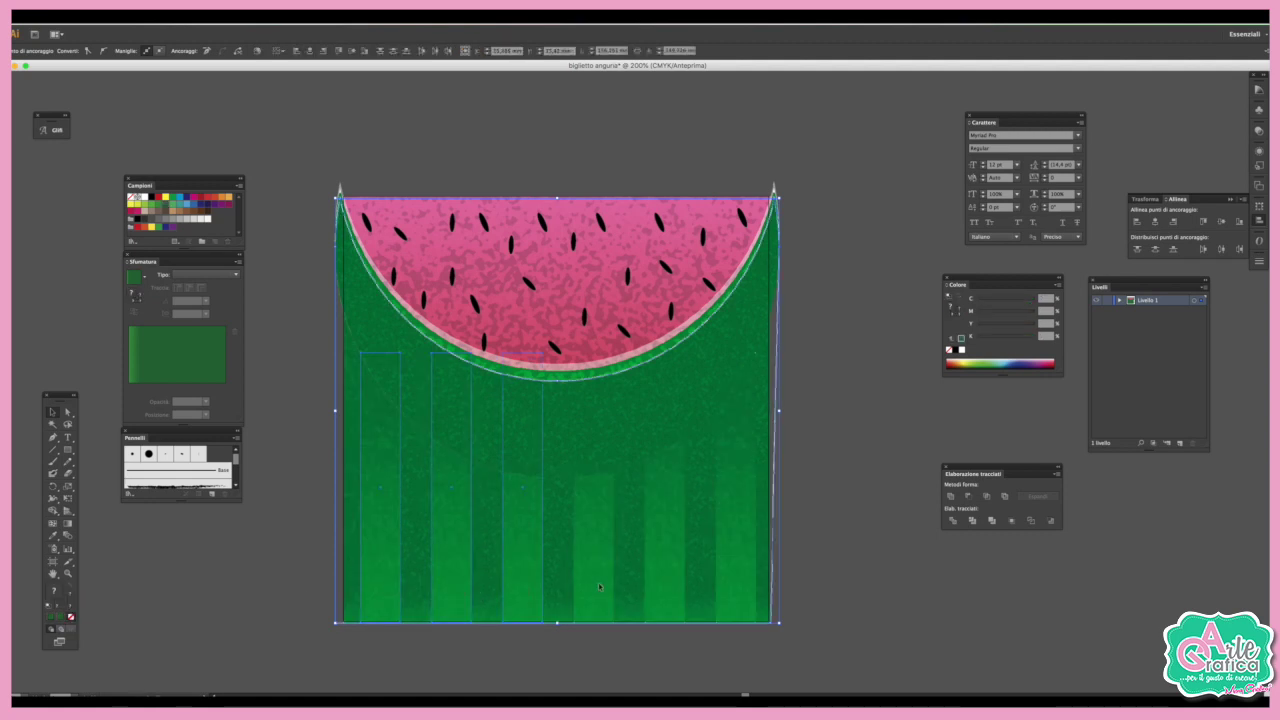
shift+click(665, 586)
shift+click(735, 580)
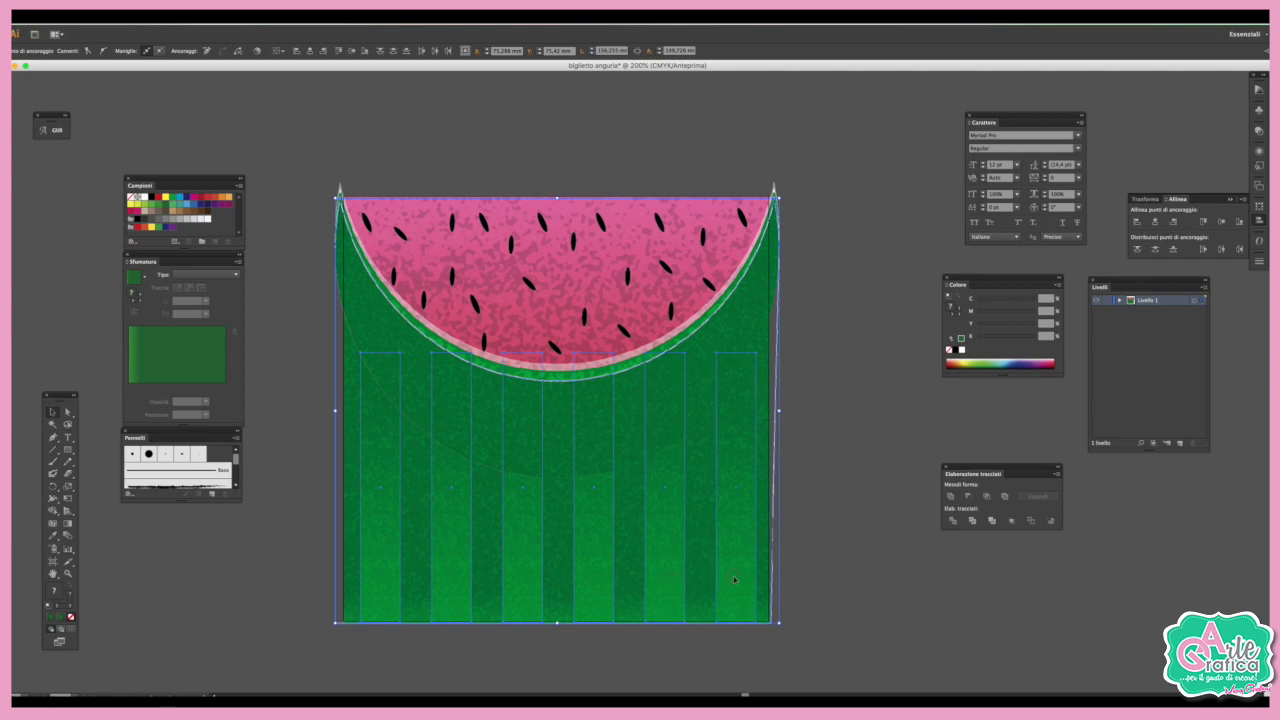
right_click(735, 578)
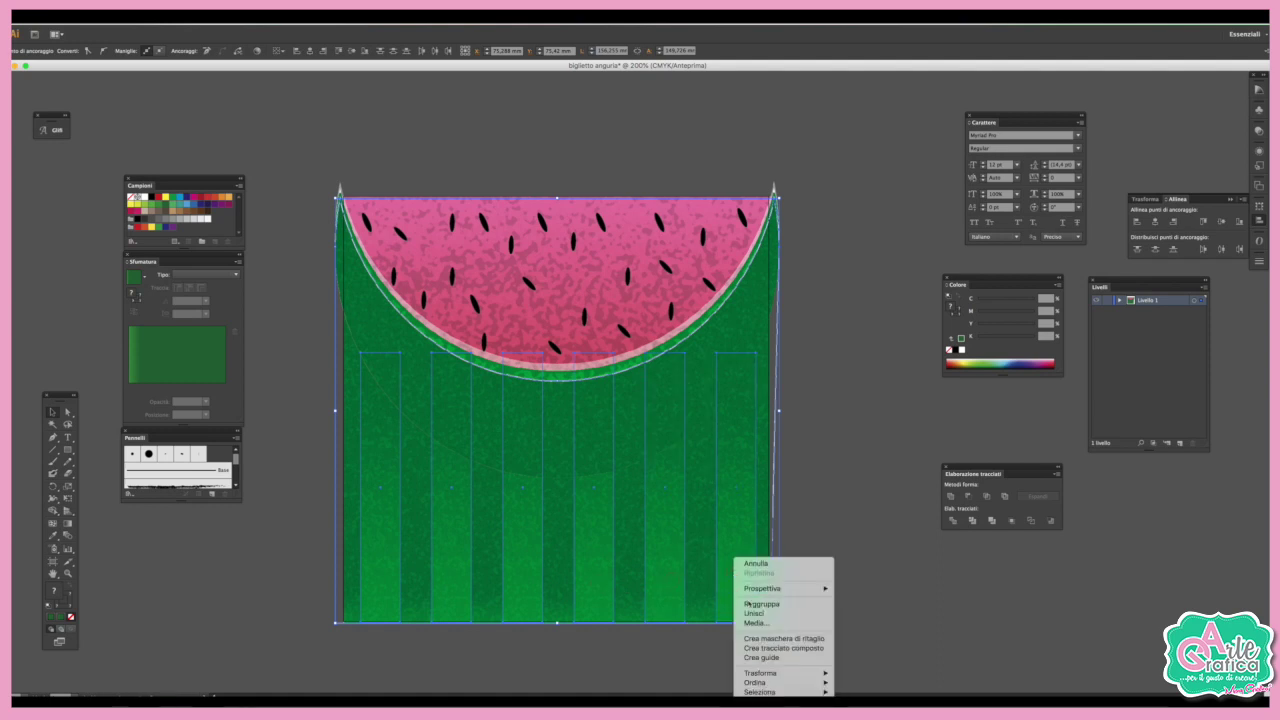
click(782, 639)
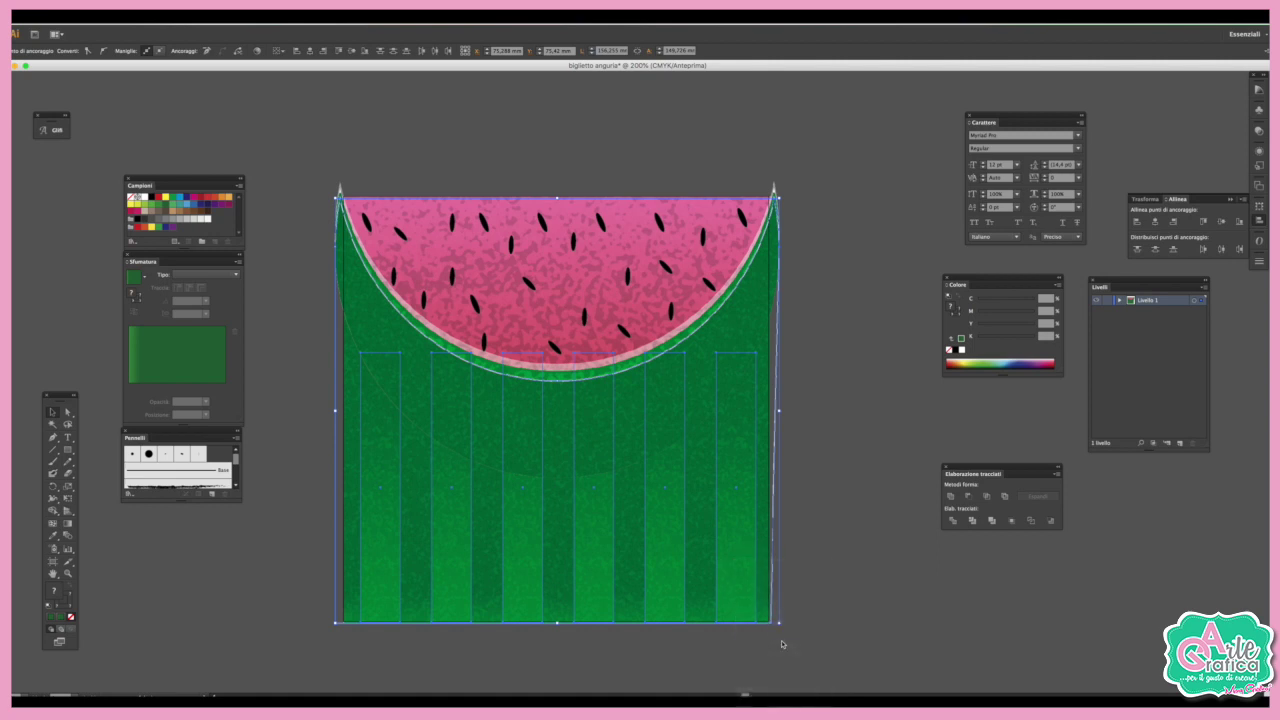
click(780, 638)
- Draw a square over the card and clip the whole watermelon to it
key(ctrl+minus)
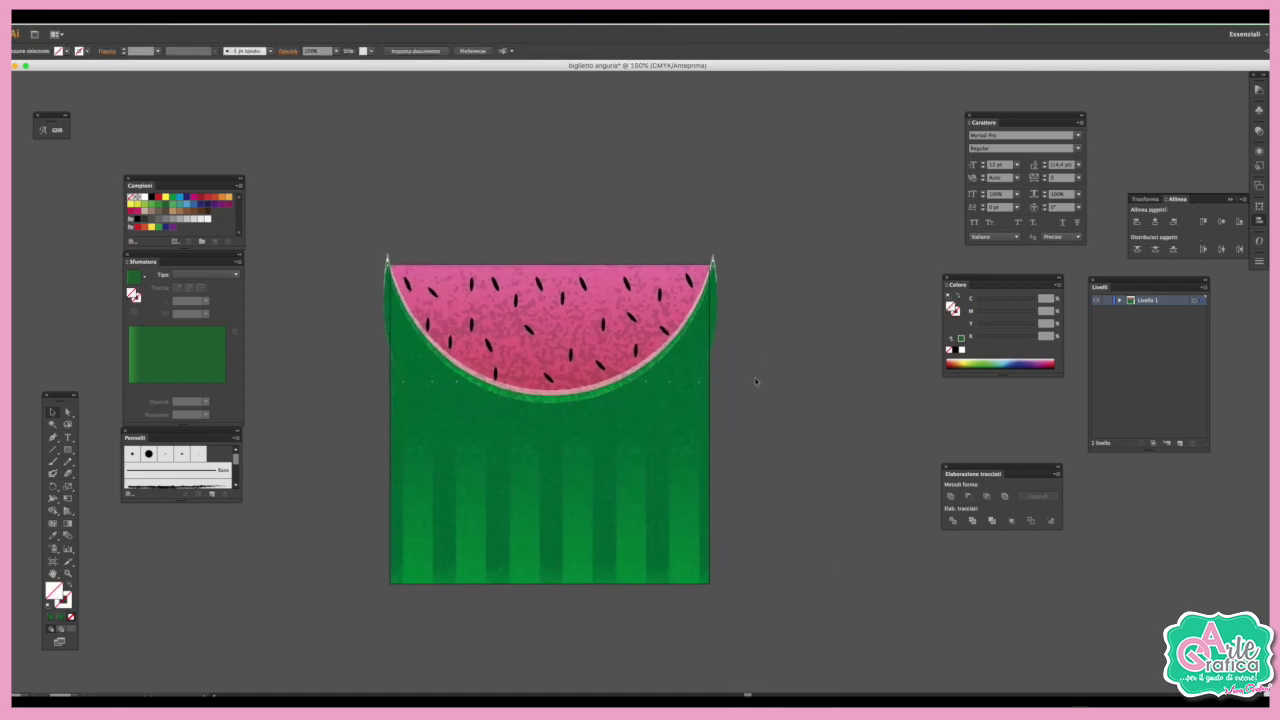
key(backslash)
click(67, 449)
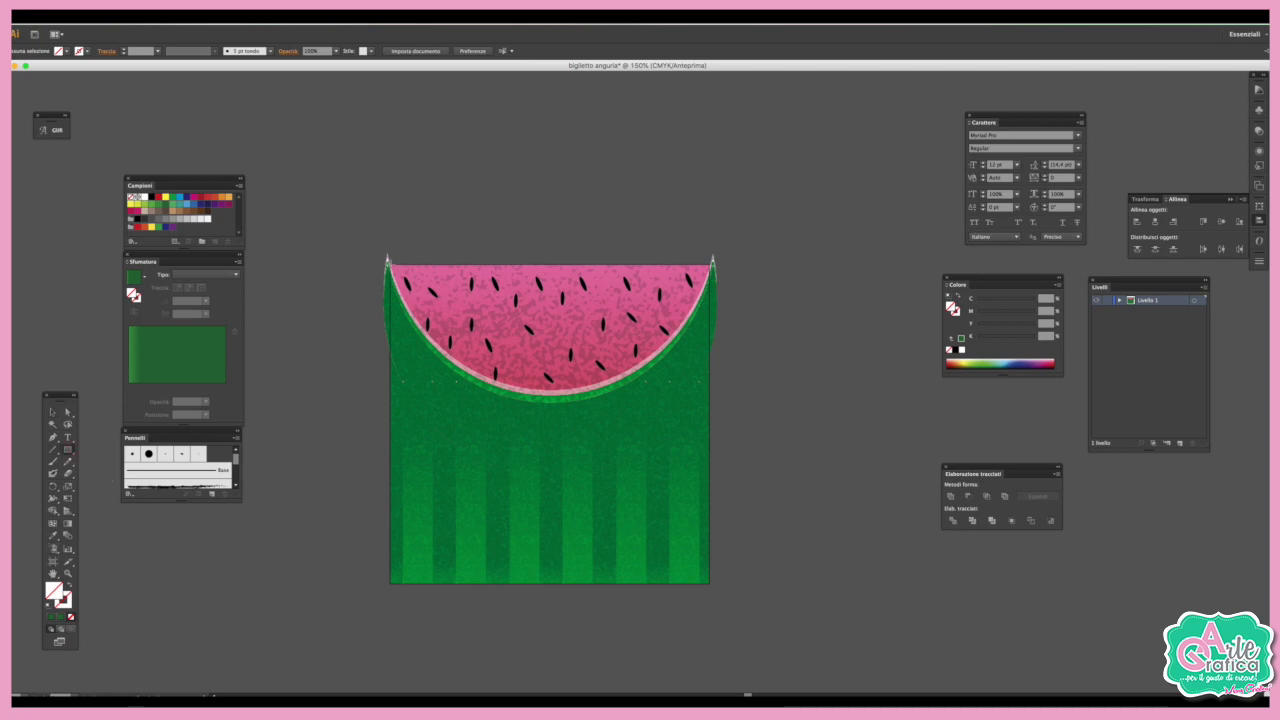
drag(388, 264, 709, 581)
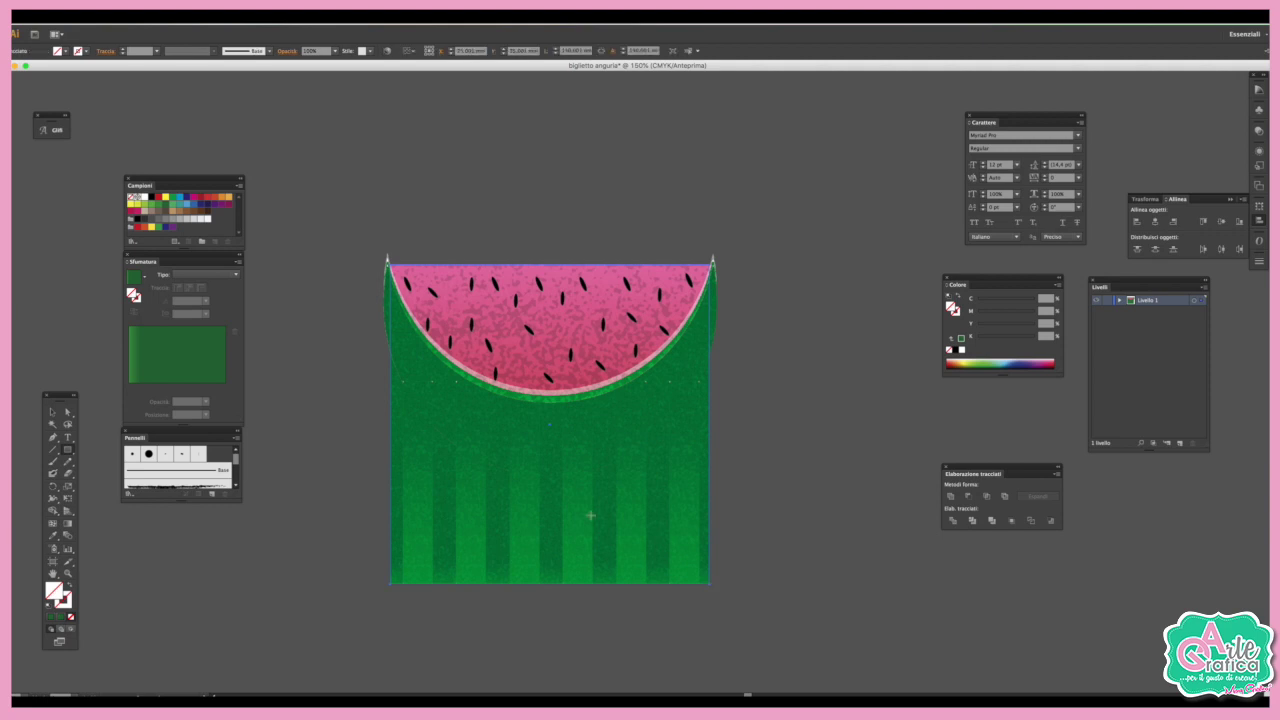
click(53, 411)
scroll(342, 193, down, 2)
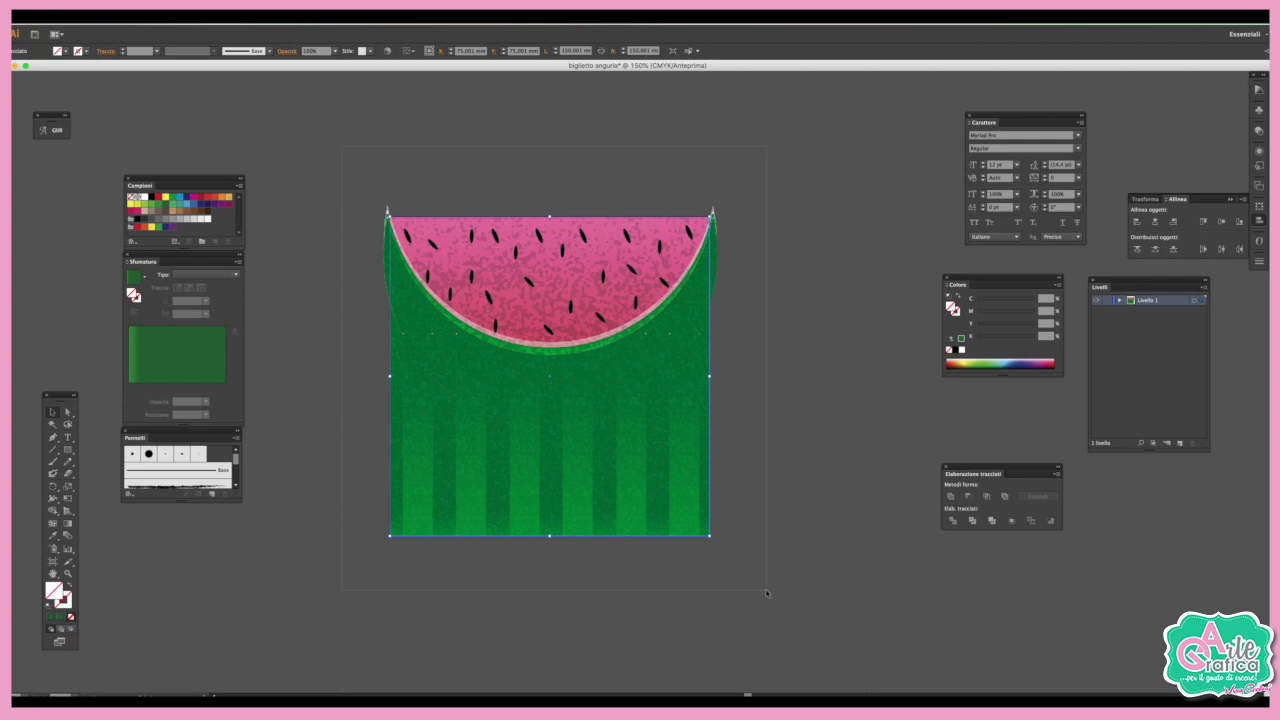
drag(342, 193, 720, 545)
right_click(695, 449)
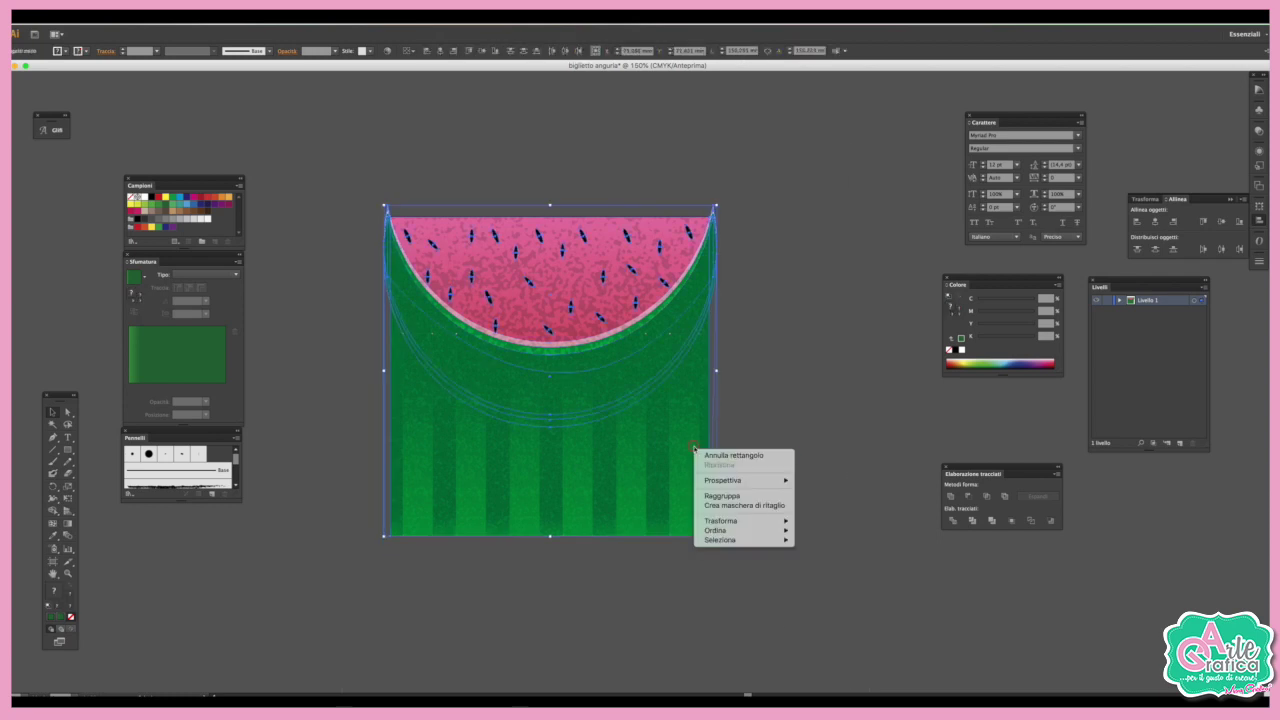
click(745, 505)
click(755, 485)
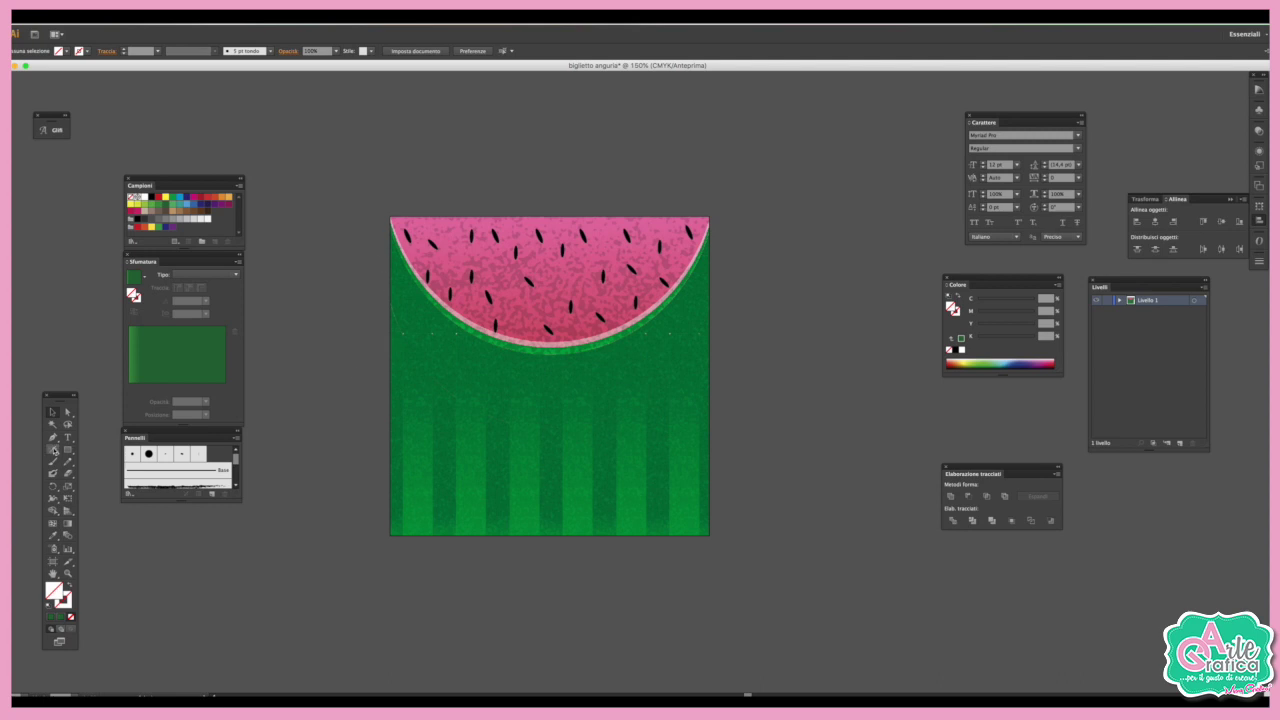
click(54, 451)
- Draw a white horizontal line on the lower left with a thin oval brush
click(142, 198)
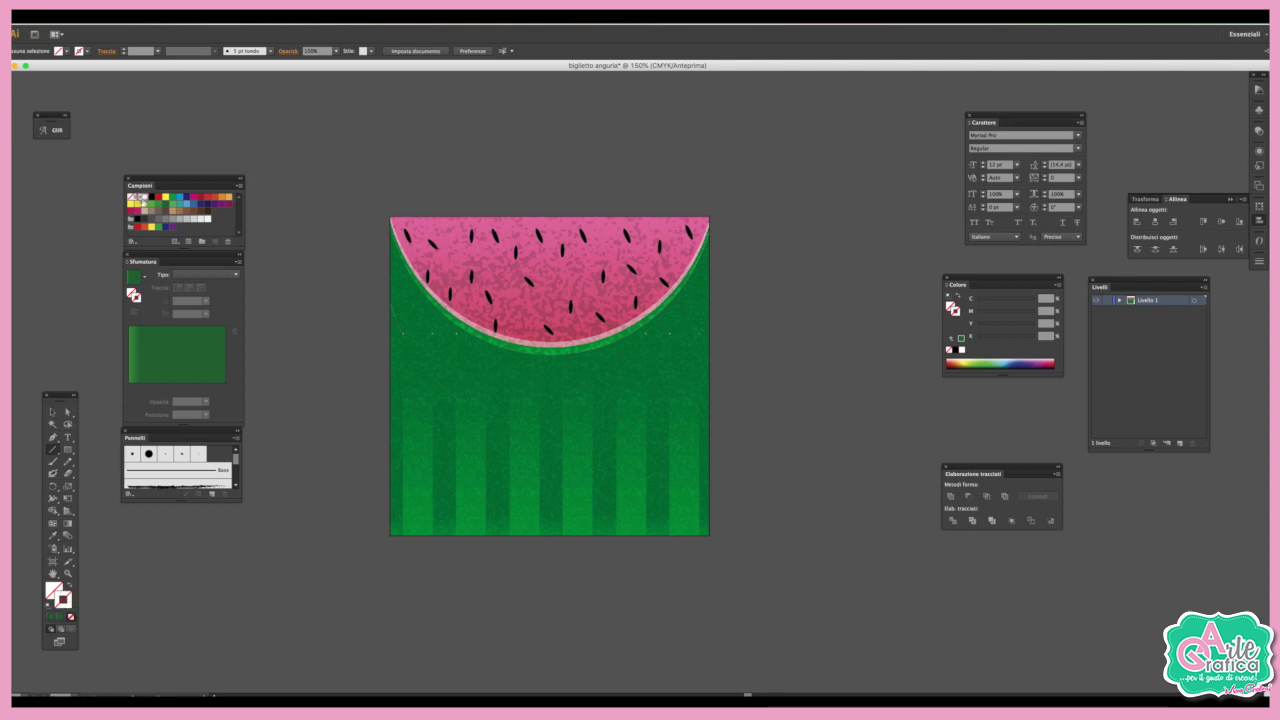
drag(389, 461, 531, 461)
click(198, 454)
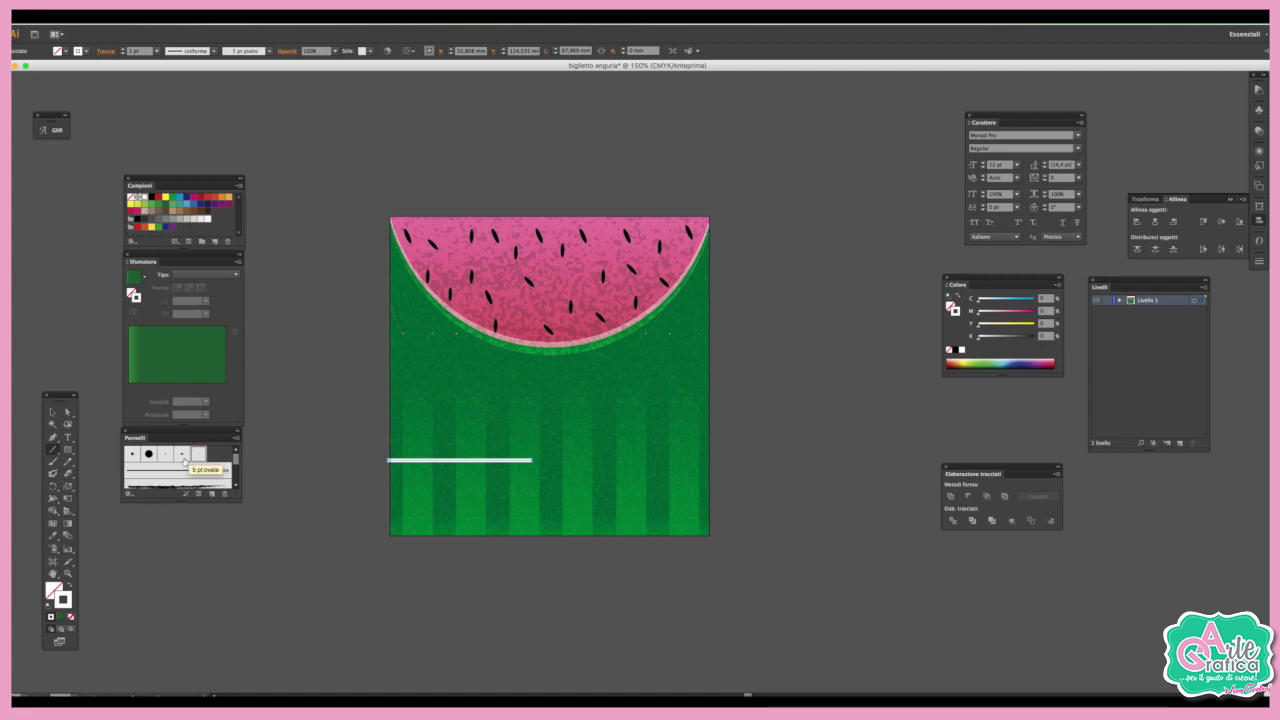
click(166, 455)
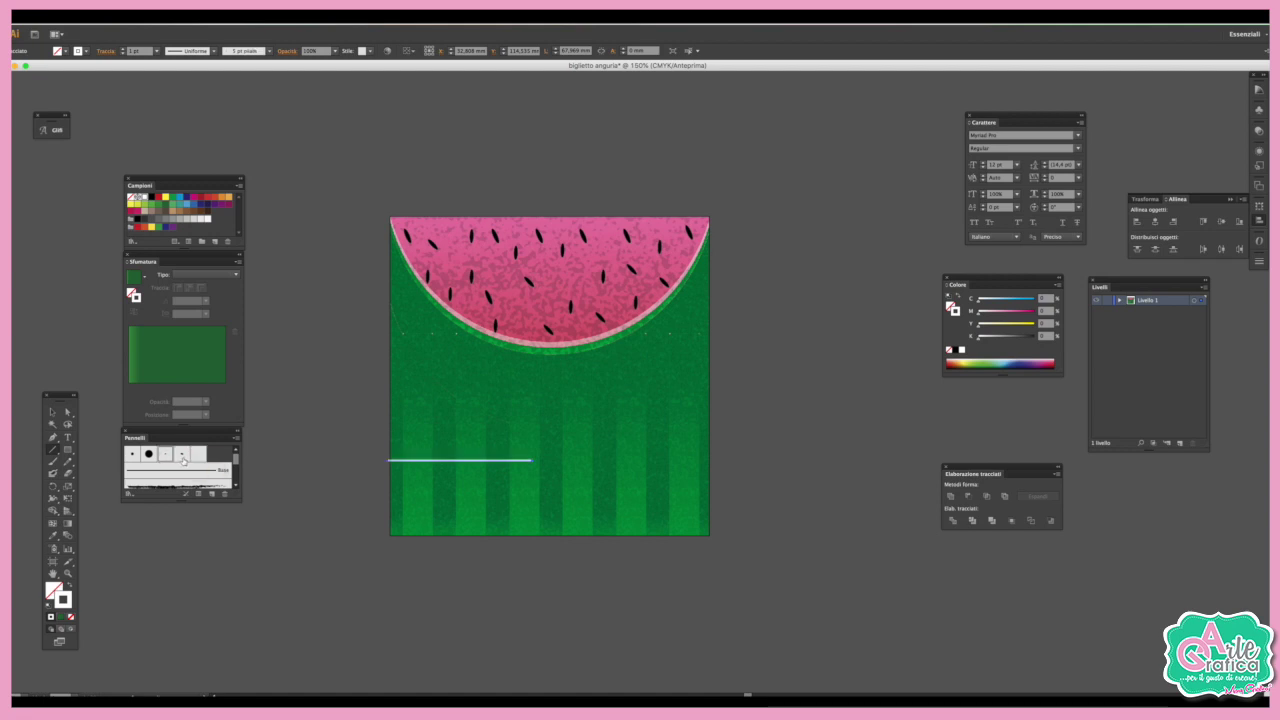
- Add the text 'Summer' in a white script font beside the line
click(68, 437)
click(522, 571)
text(s)
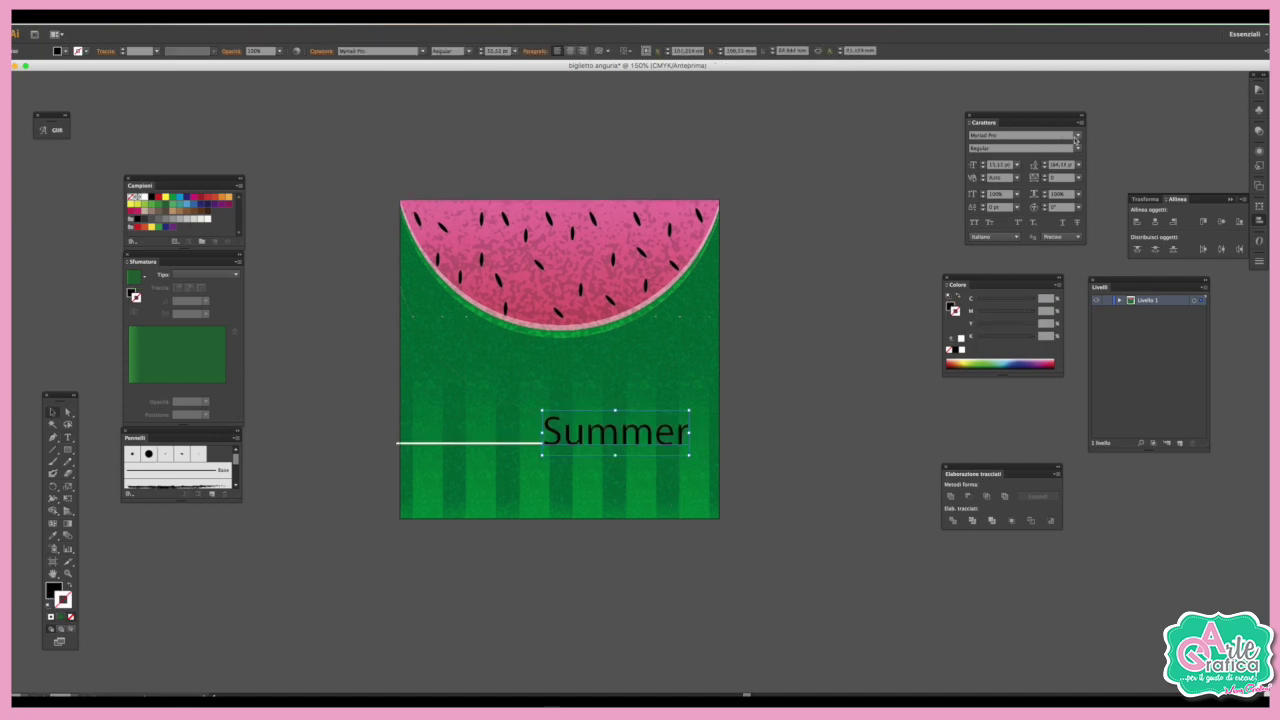
click(1079, 137)
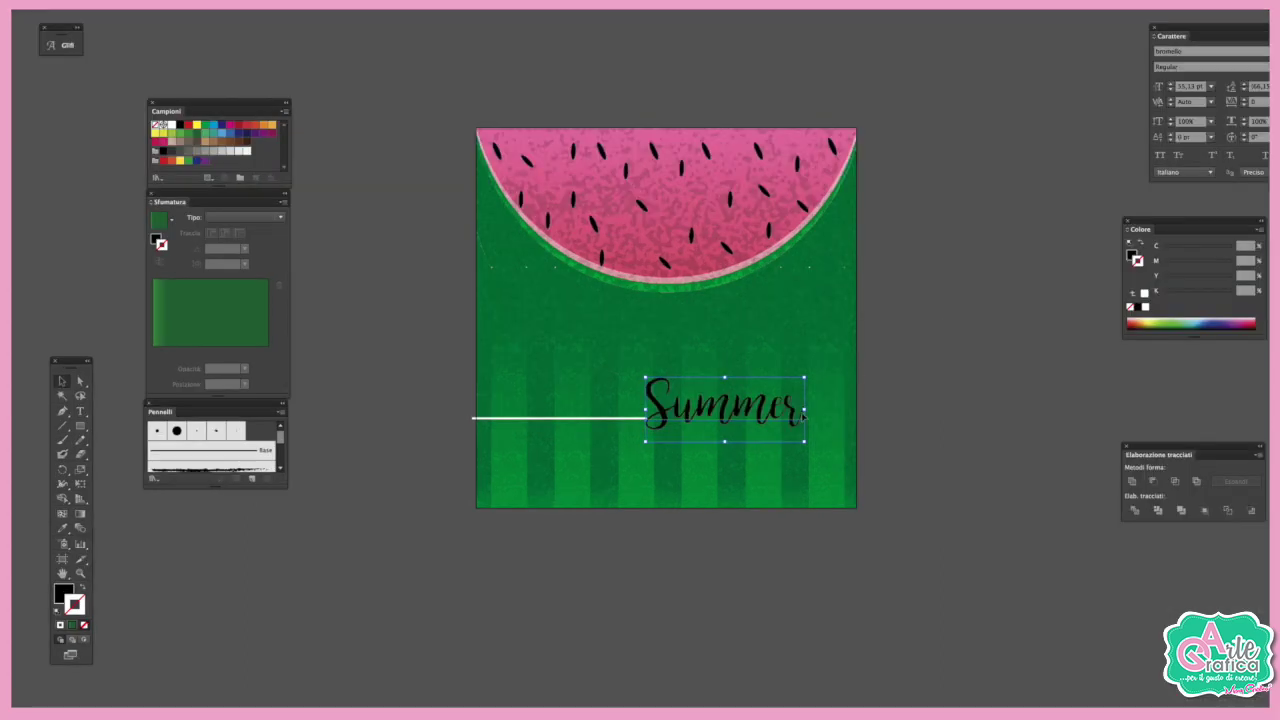
click(64, 591)
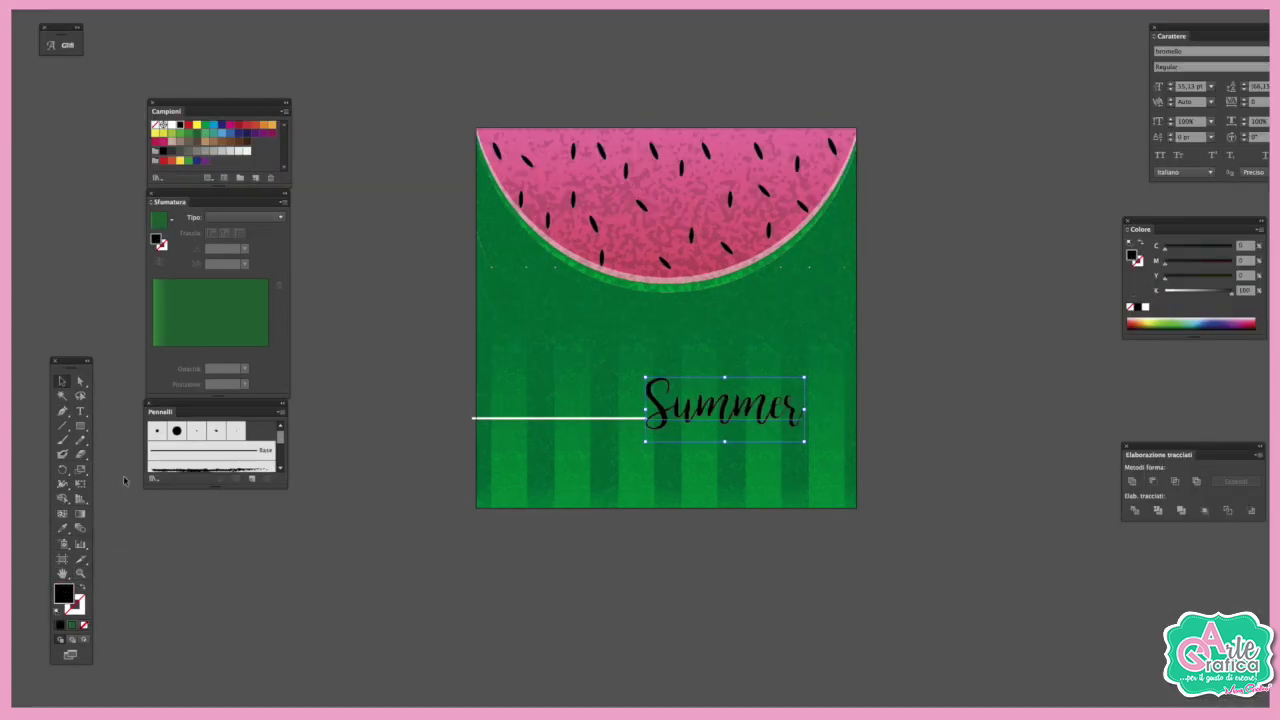
click(170, 124)
click(990, 552)
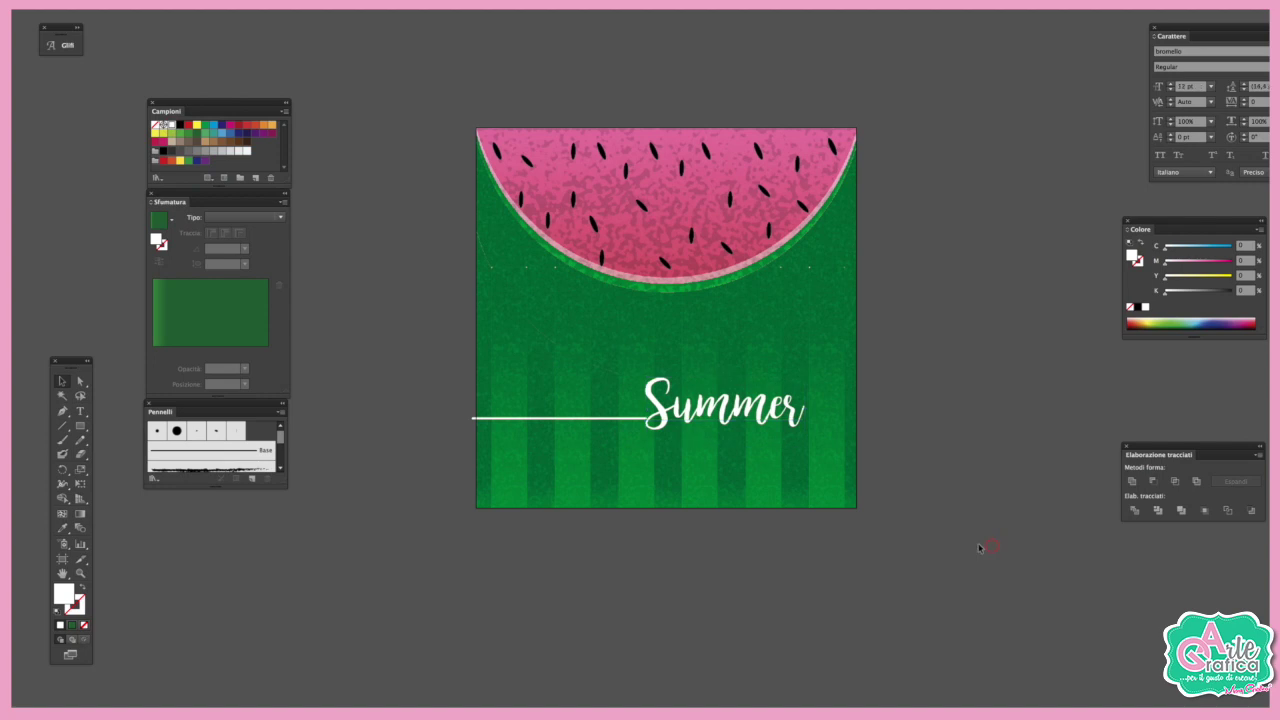
- Duplicate the white line to the right of 'Summer' and adjust its end point
click(596, 419)
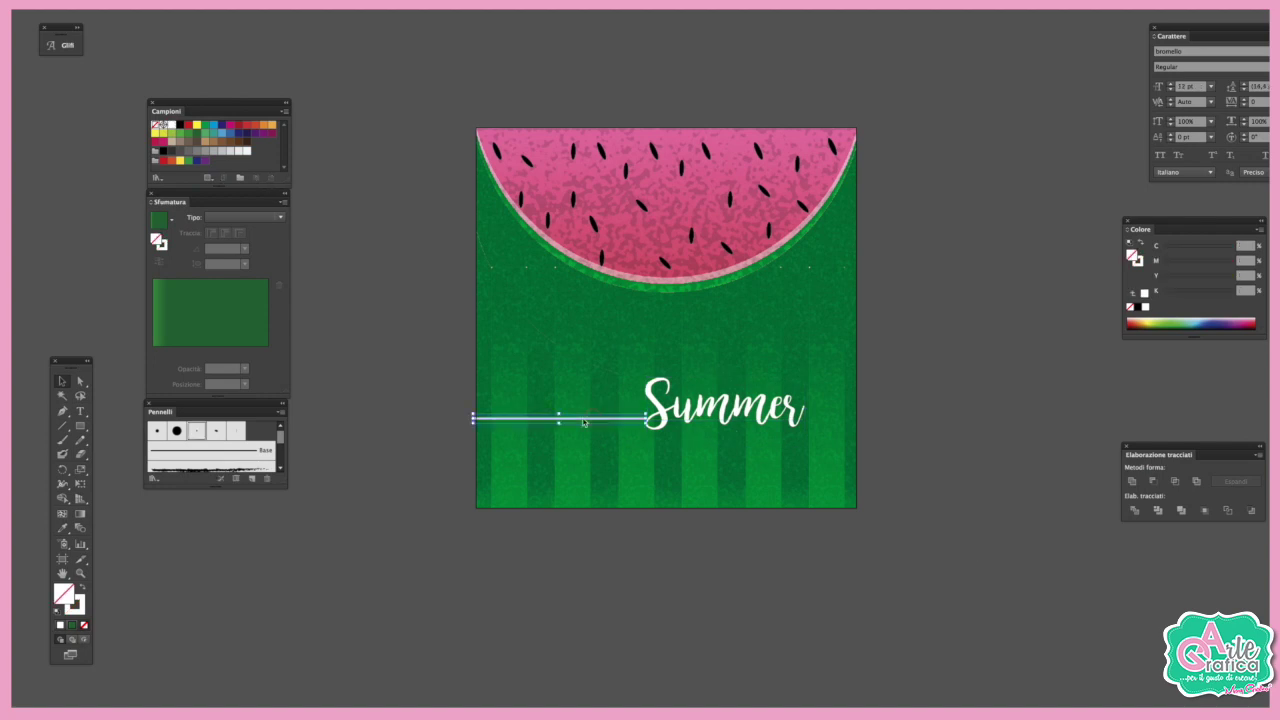
drag(678, 420, 913, 421)
drag(913, 421, 913, 421)
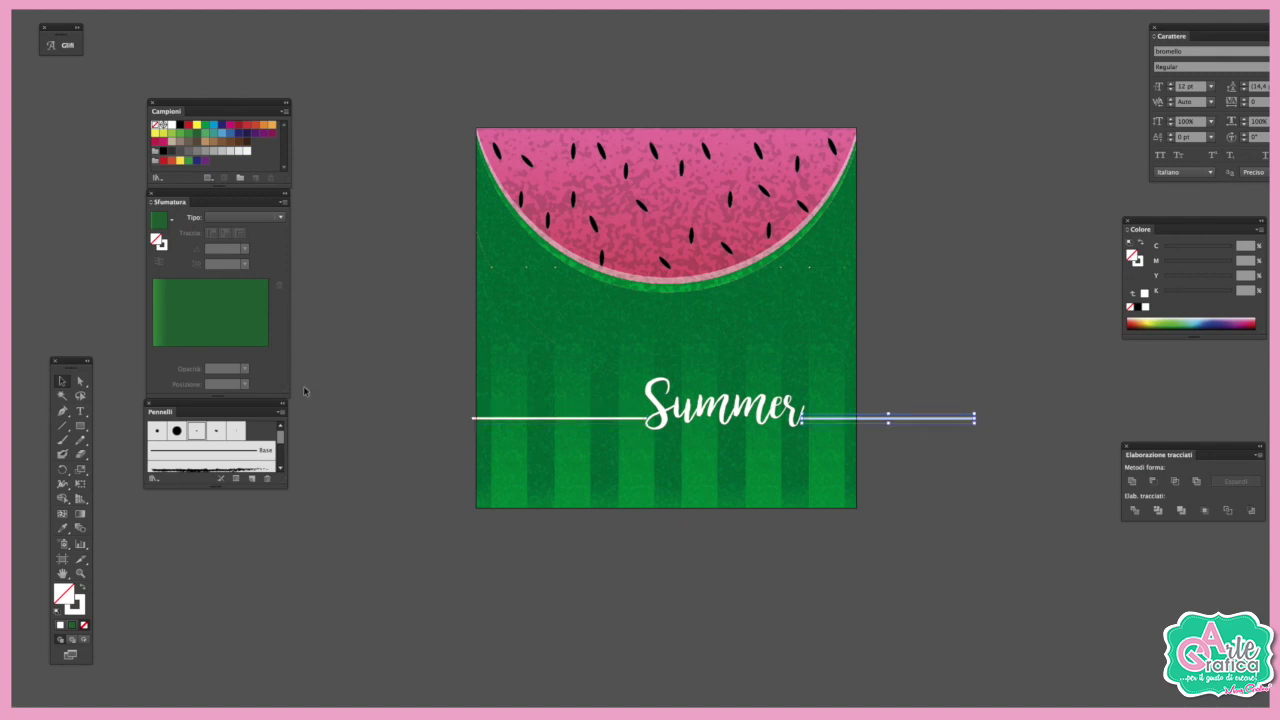
click(80, 381)
mouse_move(953, 387)
mouse_down()
mouse_move(1008, 433)
mouse_move(860, 419)
mouse_up()
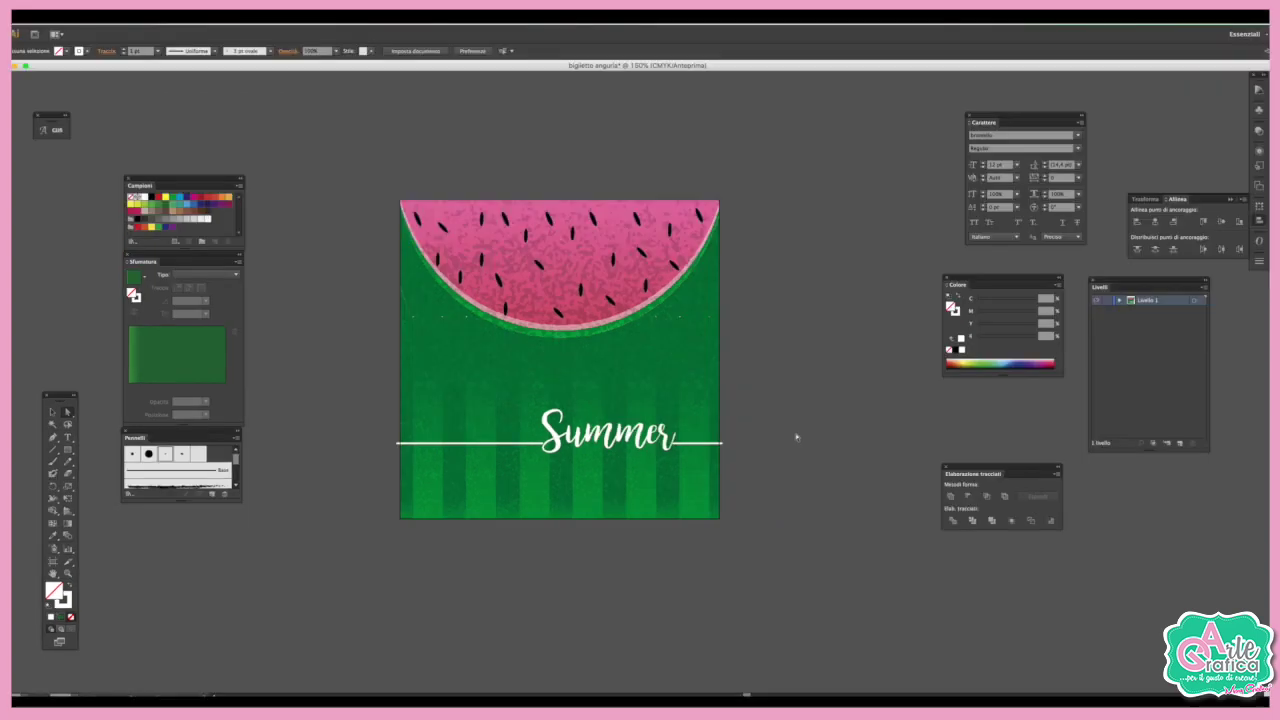
- Paste a copy of 'Summer' behind, colour it dark green with green outline, nudge it offset
click(580, 436)
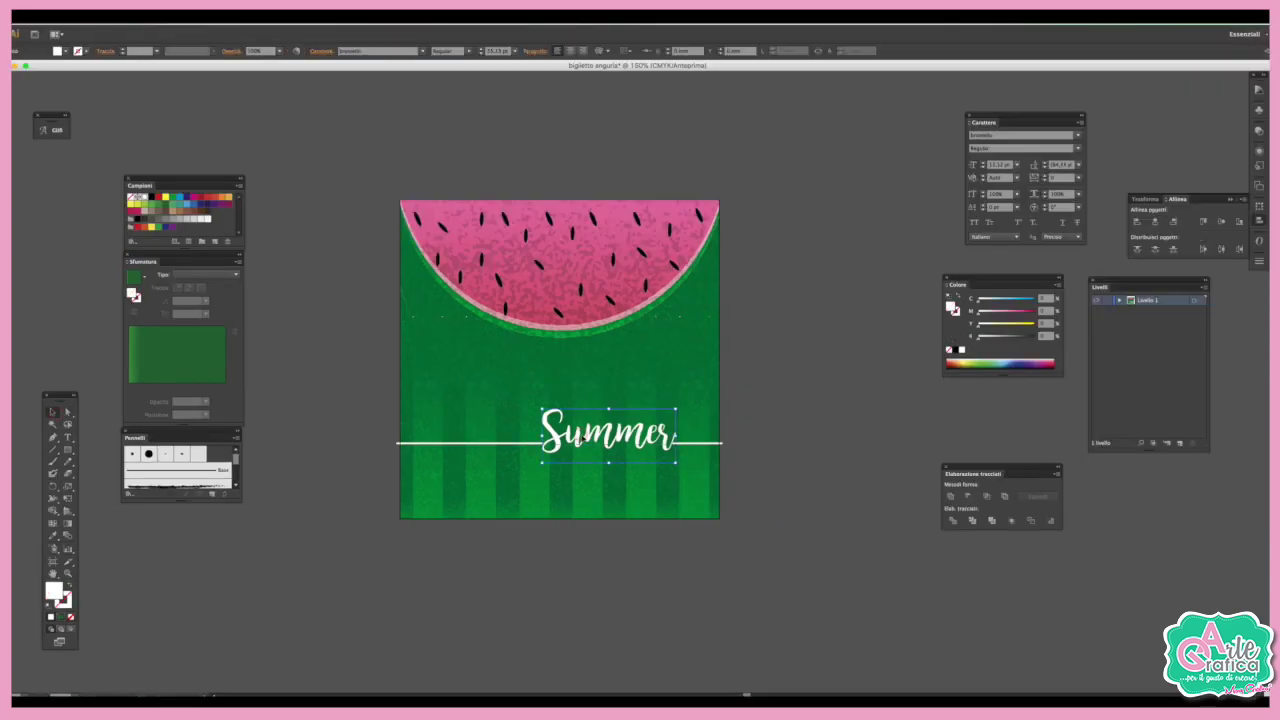
click(140, 16)
mouse_move(100, 20)
click(113, 68)
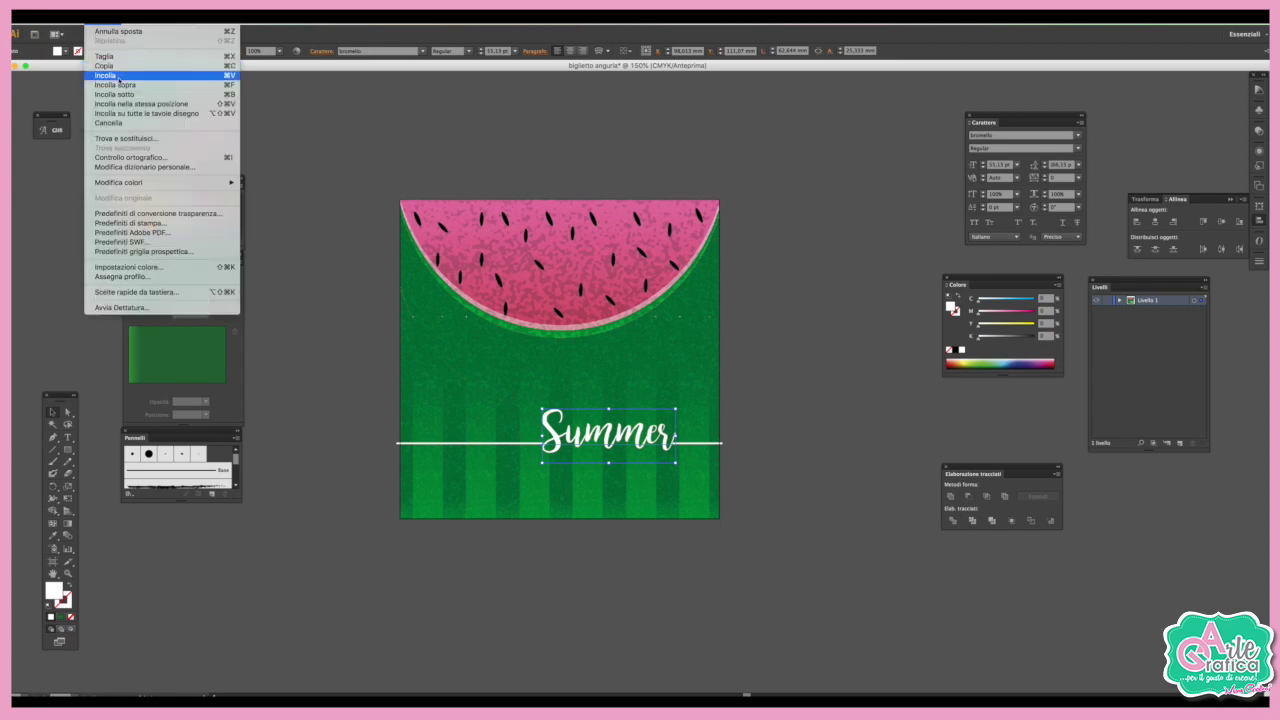
click(125, 95)
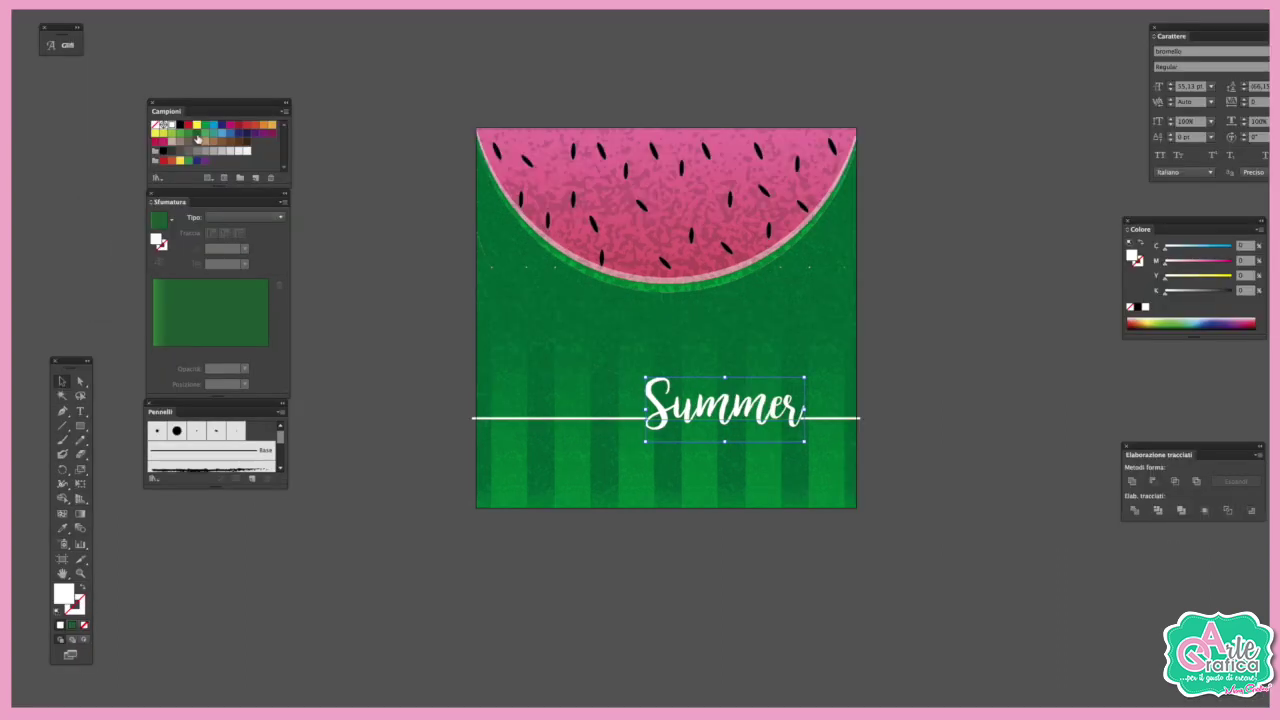
click(196, 135)
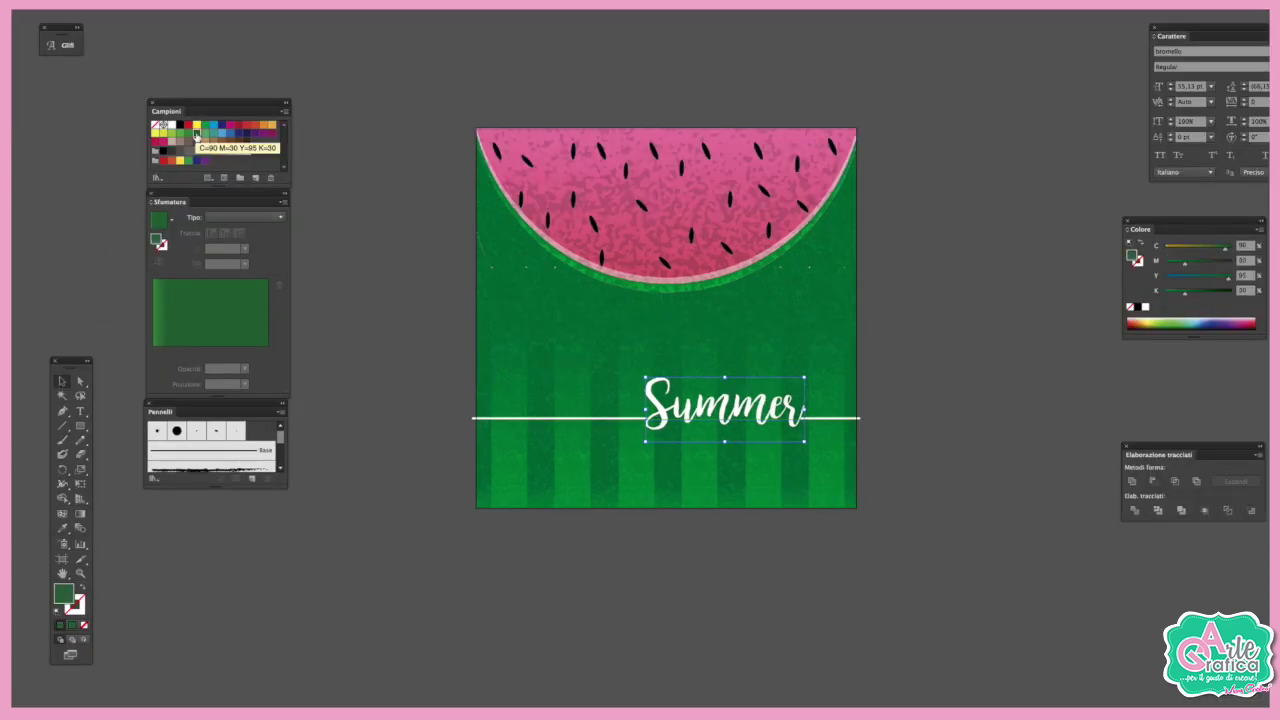
key(Left)
key(Up)
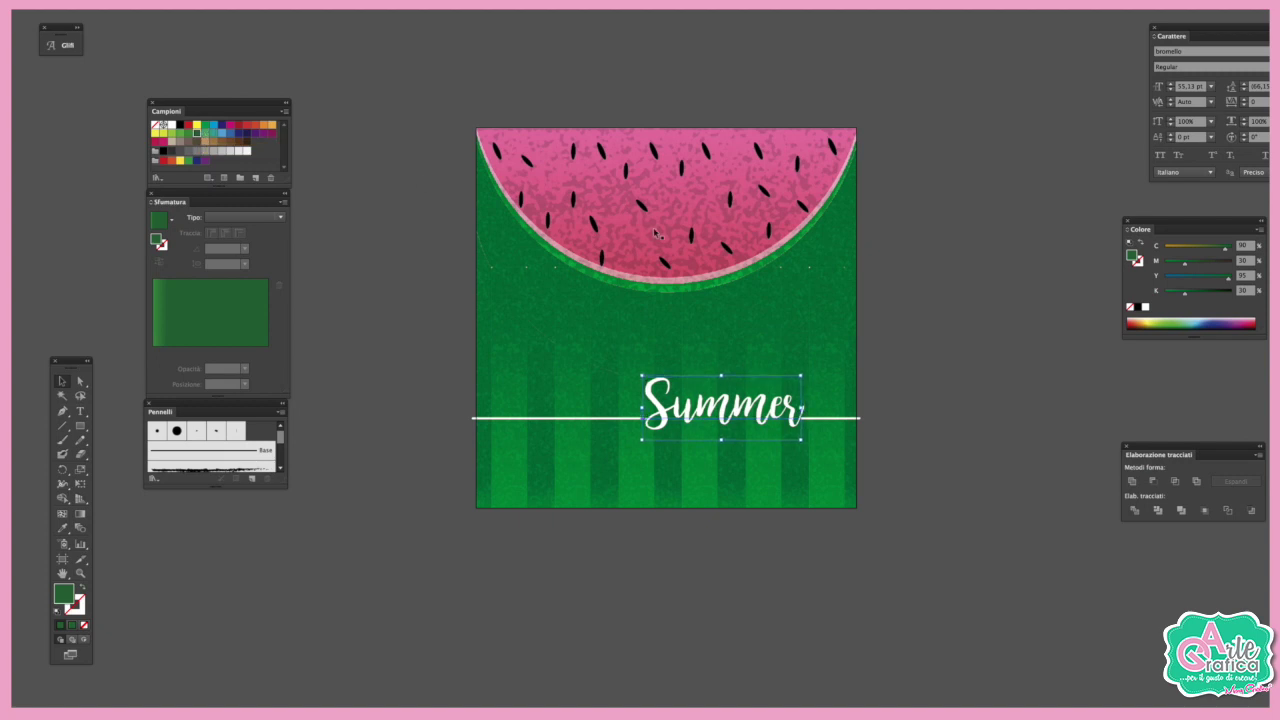
key(Right)
drag(74, 603, 80, 611)
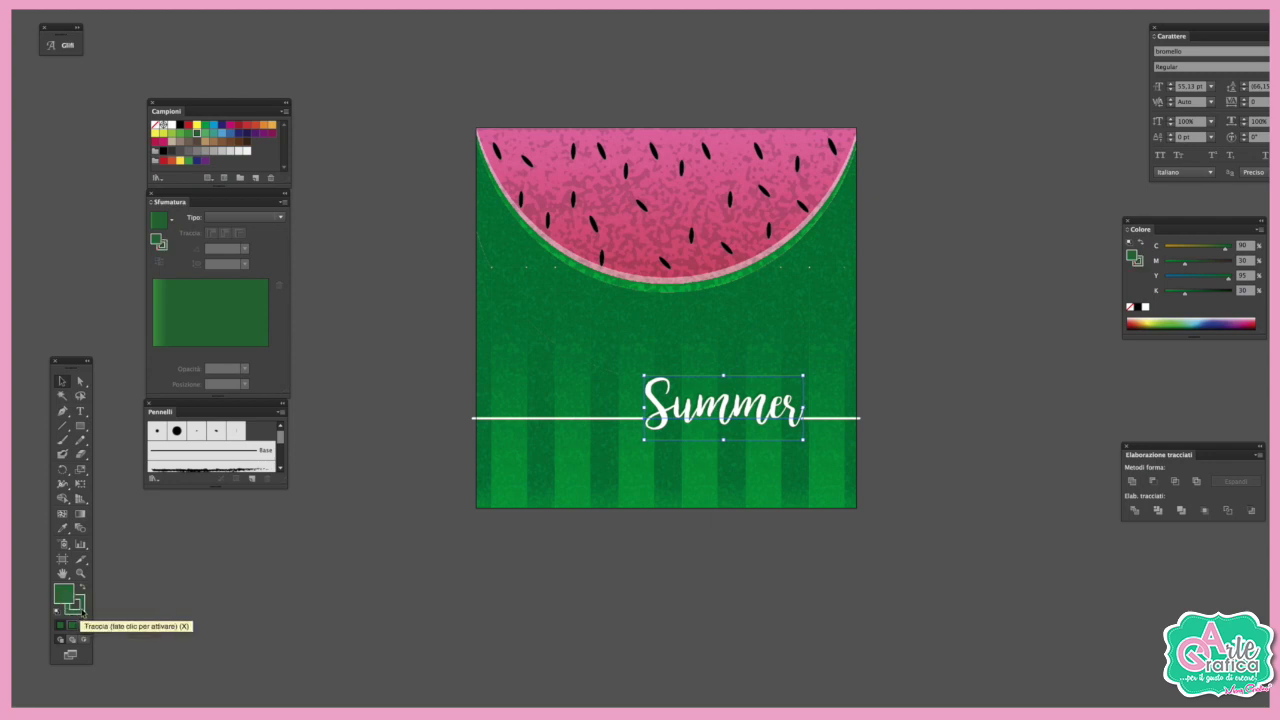
drag(1185, 292, 1213, 292)
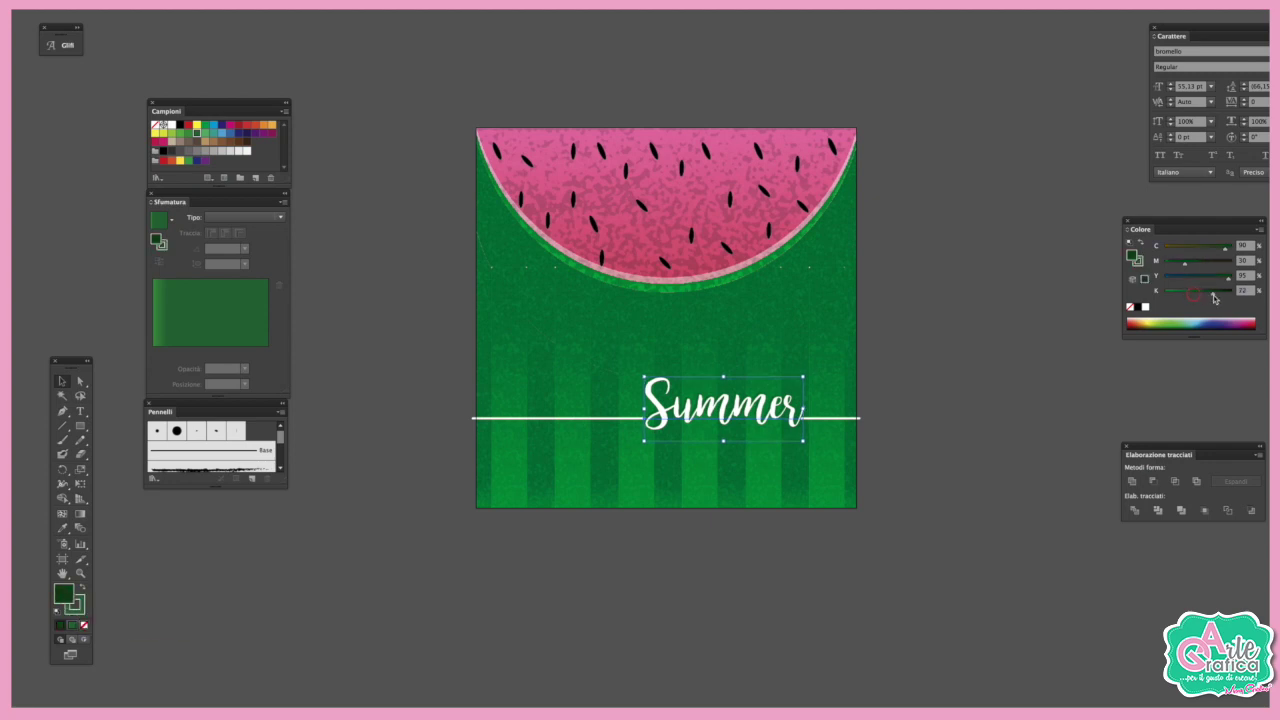